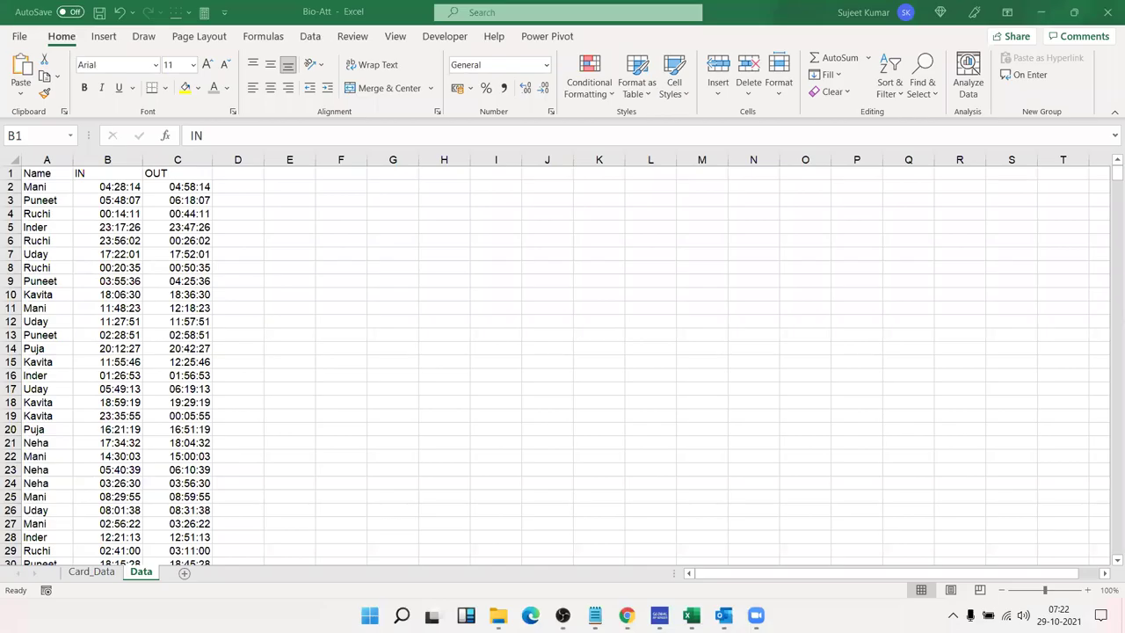
Switch to the Card_Data sheet and select the Name column and the first Sdate values
left_click(109, 575)
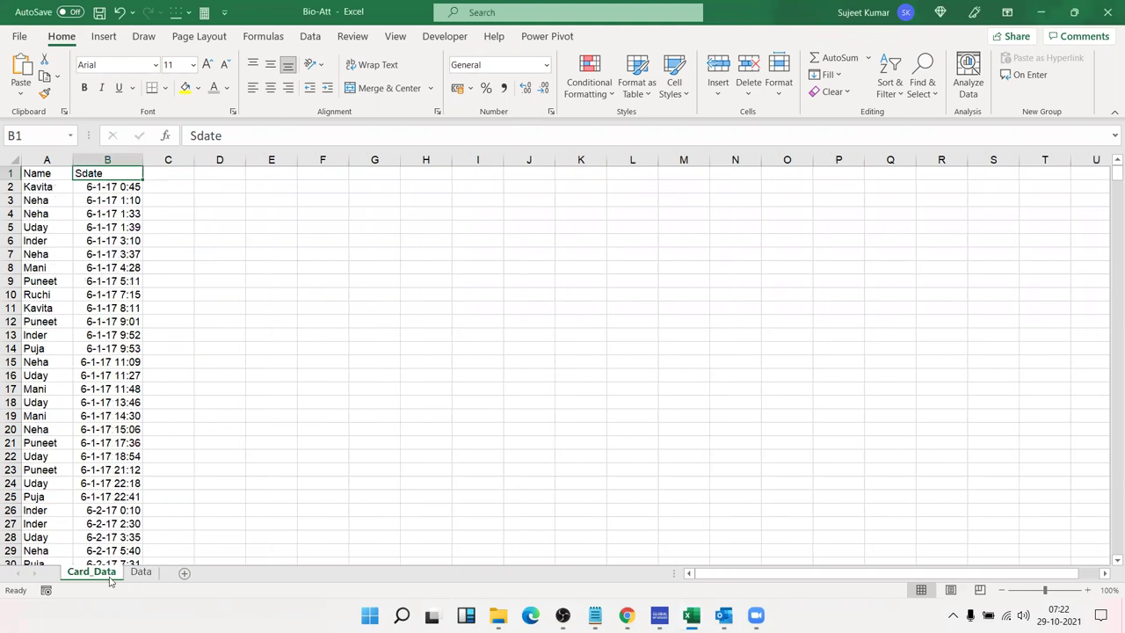
left_click(275, 298)
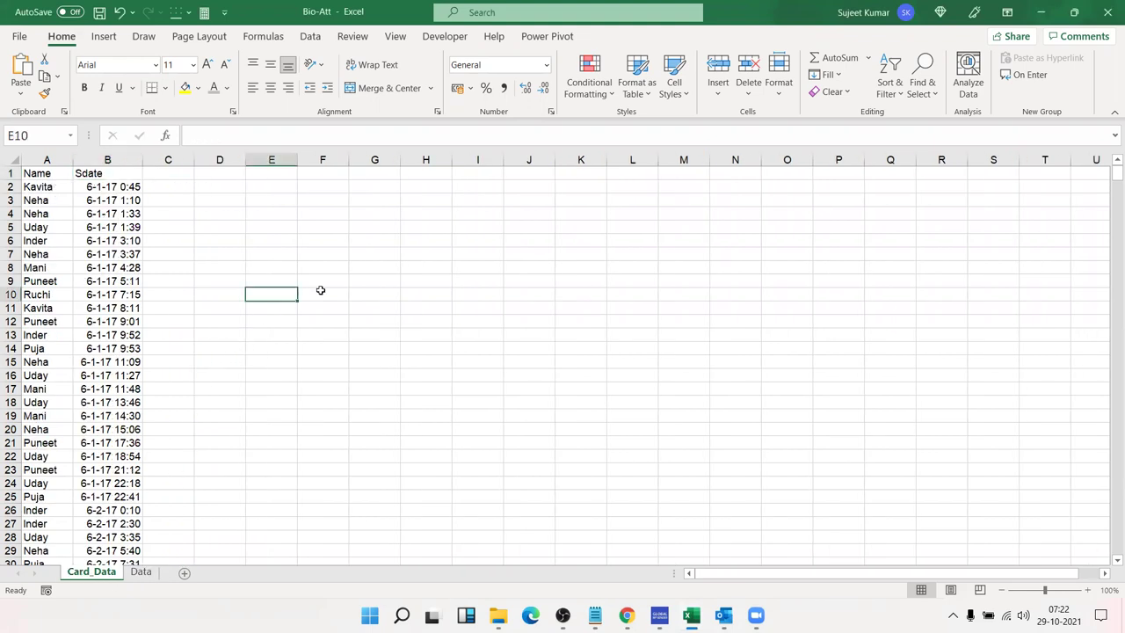
left_click(47, 159)
left_click_drag(107, 186, 121, 400)
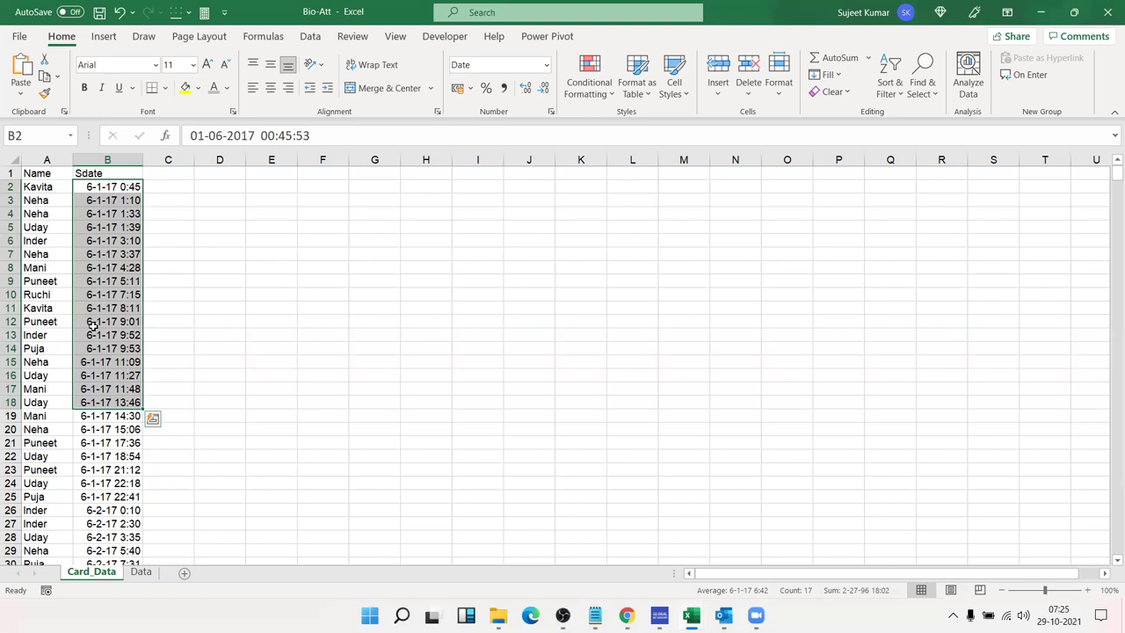
key("Up")
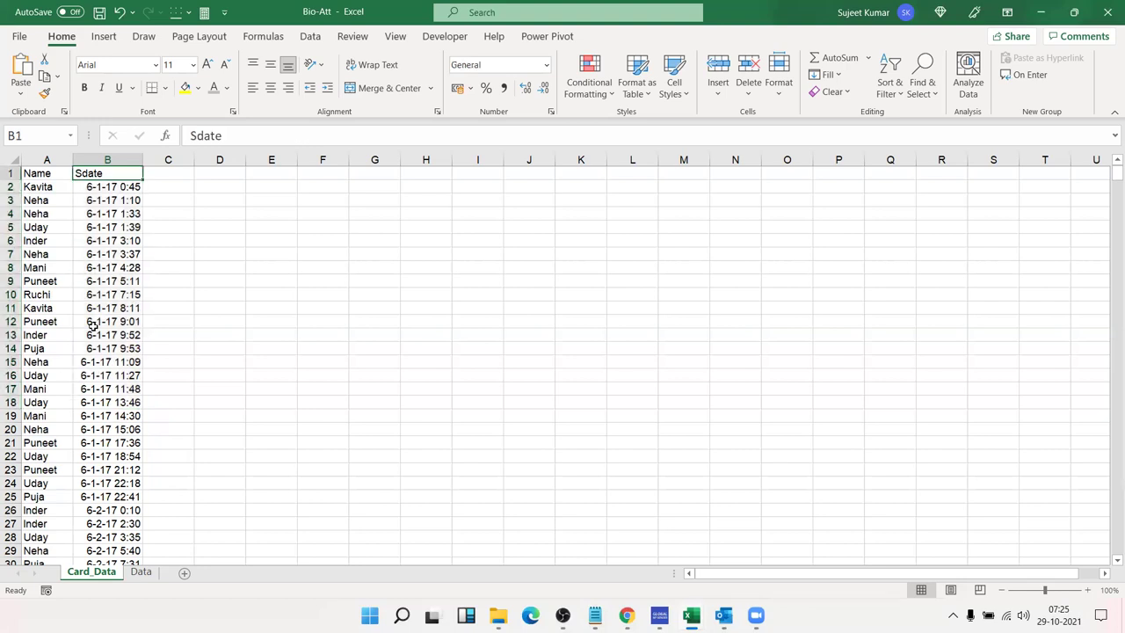
key("Left")
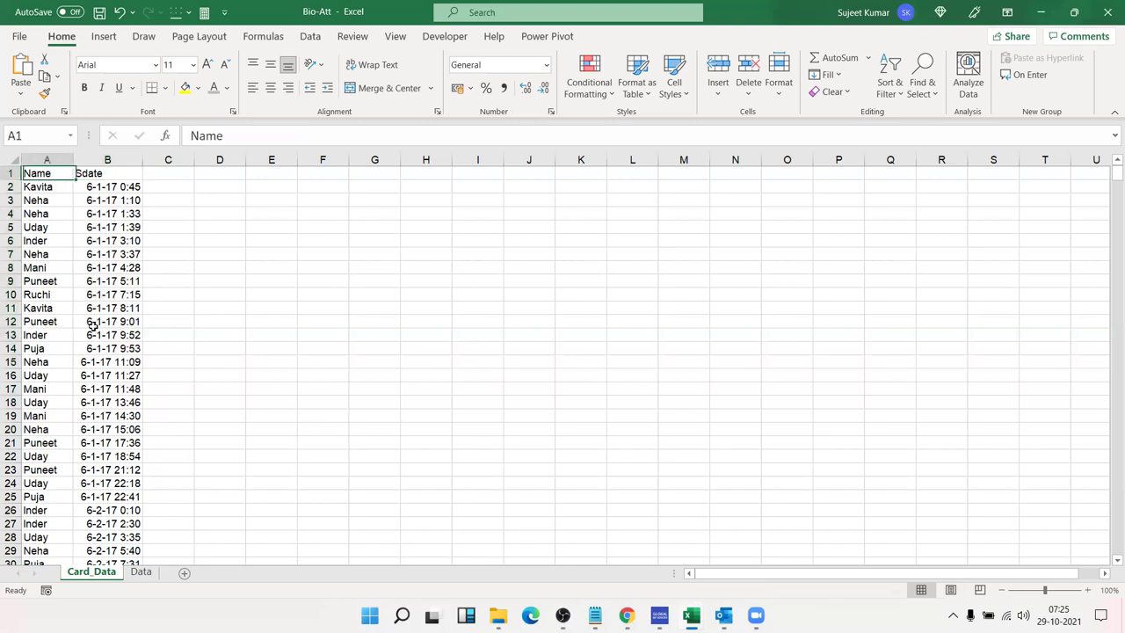
key("Right")
key("Down")
key("Down")
key("Down")
key("Down")
key("Down")
key("Down")
key("Down")
key("Down")
key("Down")
key("Down")
key("Down")
key("Down")
key("Down")
key("Down")
key("Down")
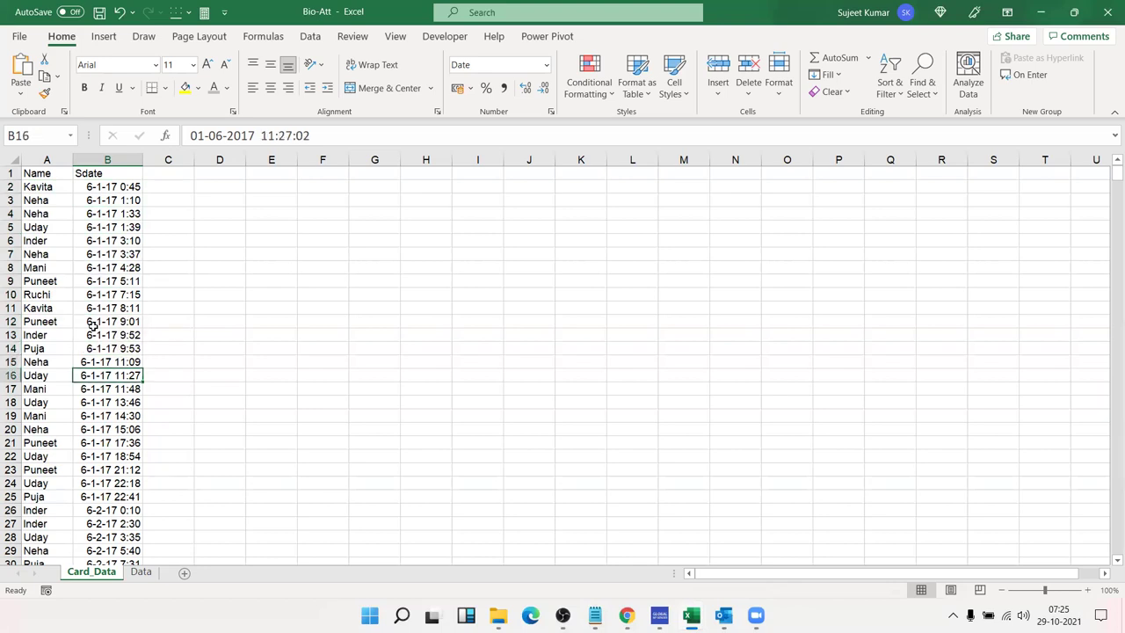
key("Up")
key("Up")
key("Up")
key("Up")
key("Up")
key("Up")
key("Left")
key("Right")
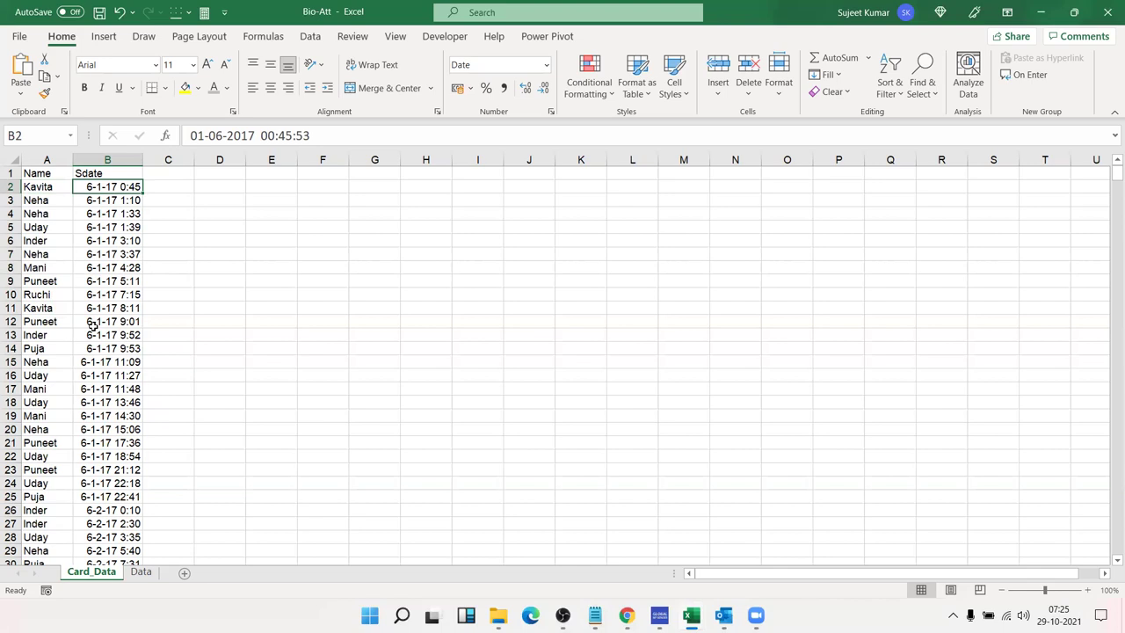
key("Down")
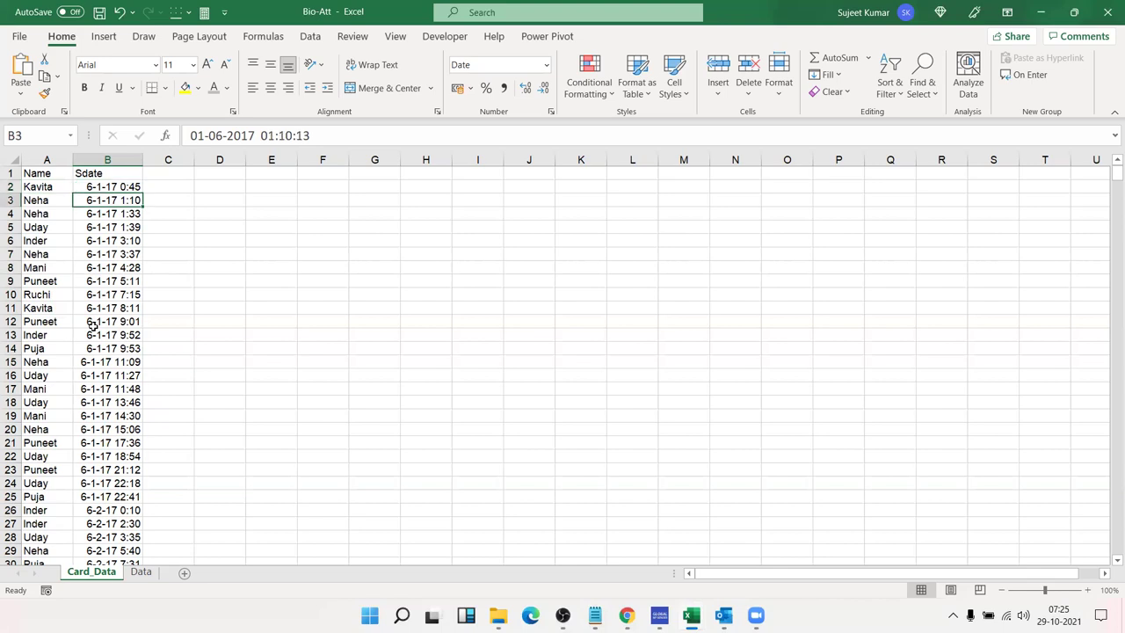
key("Up")
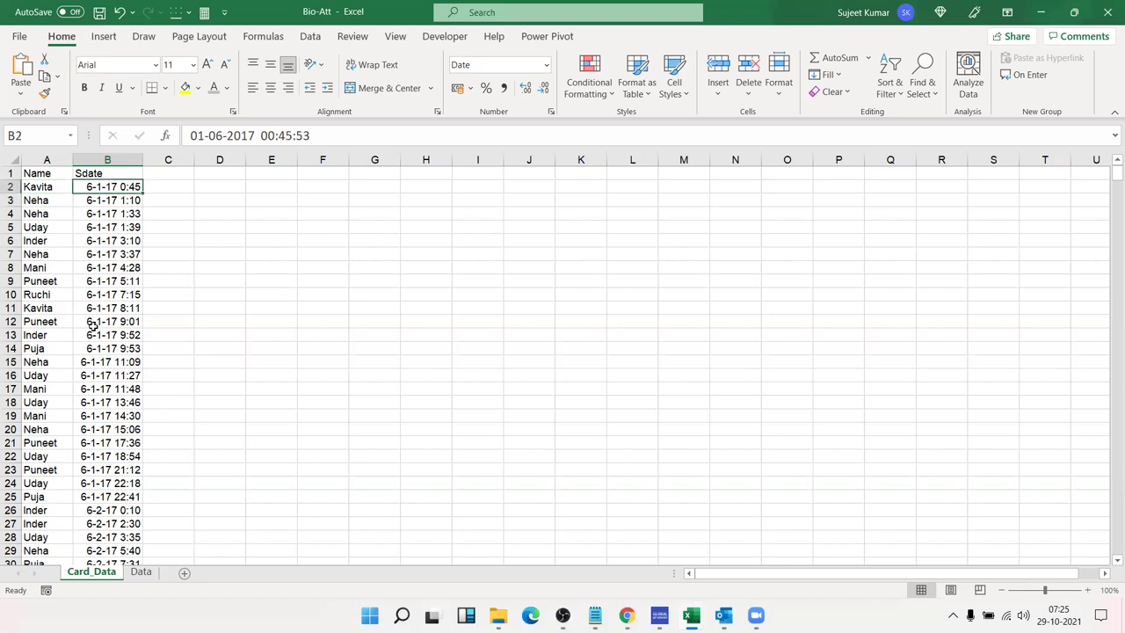
key("Left")
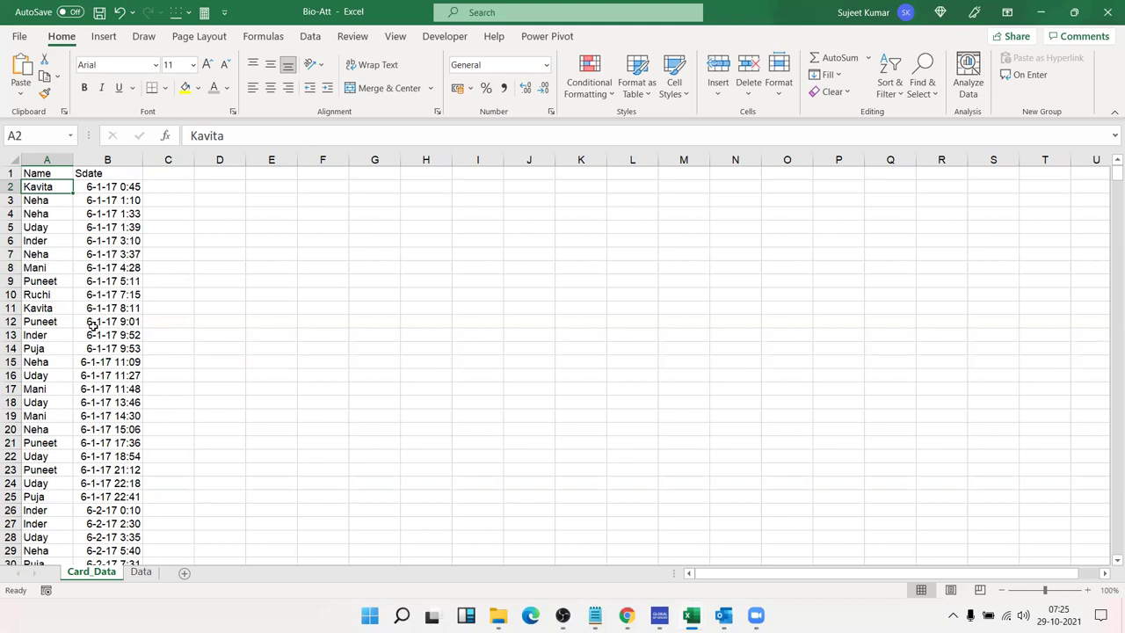
key("Right")
key("Down")
key("Down")
key("Down")
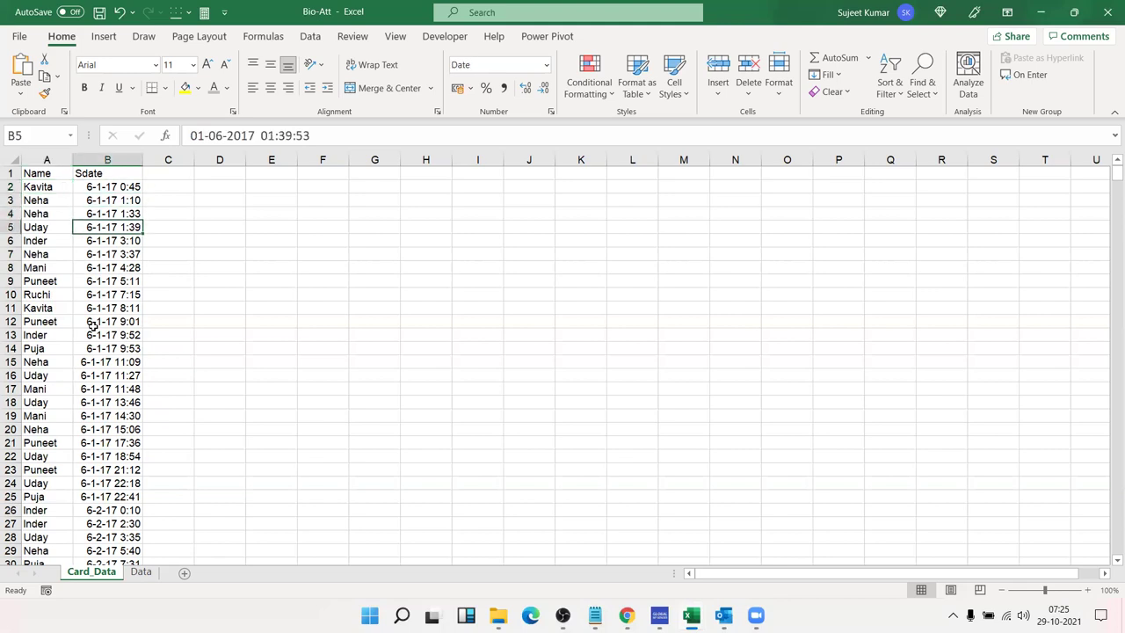
key("Up")
key("Up")
key("Up")
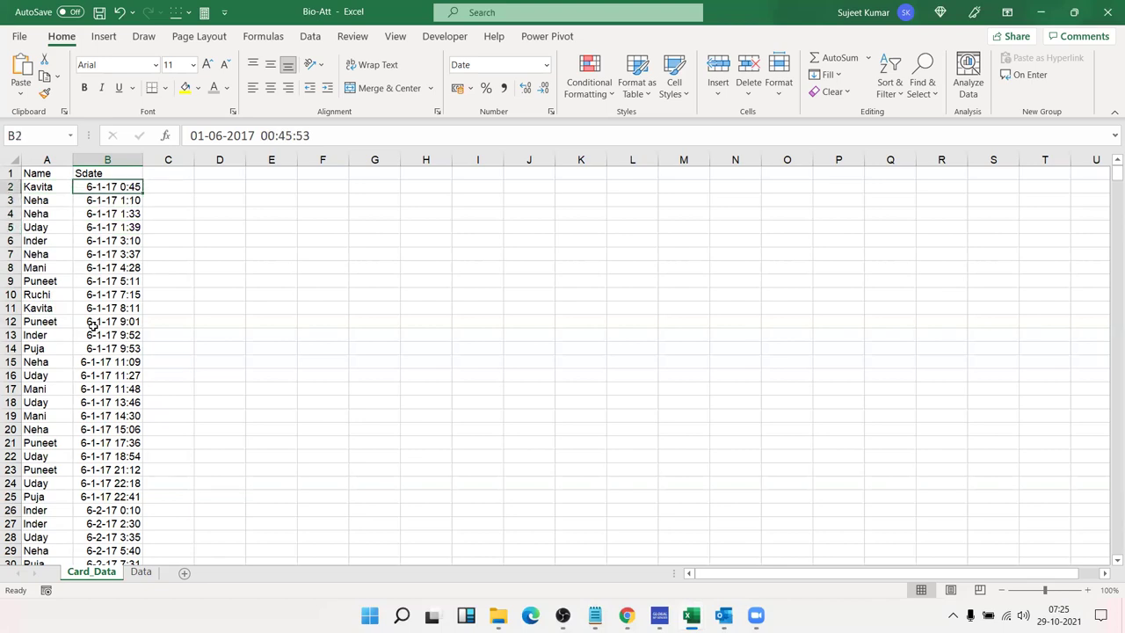
key("Left")
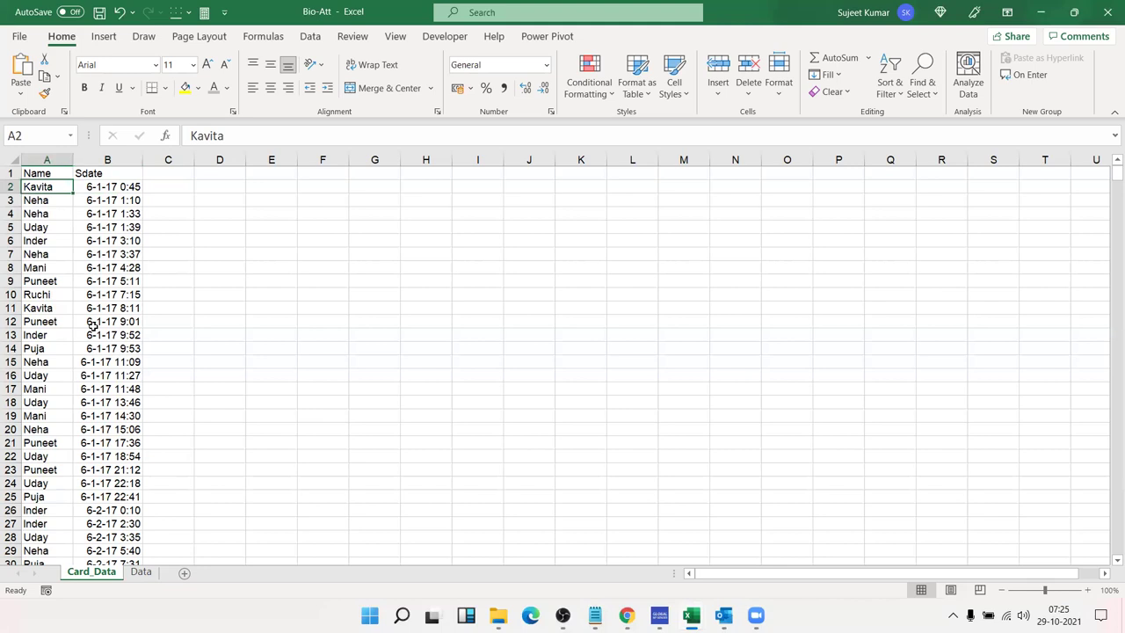
key("Right")
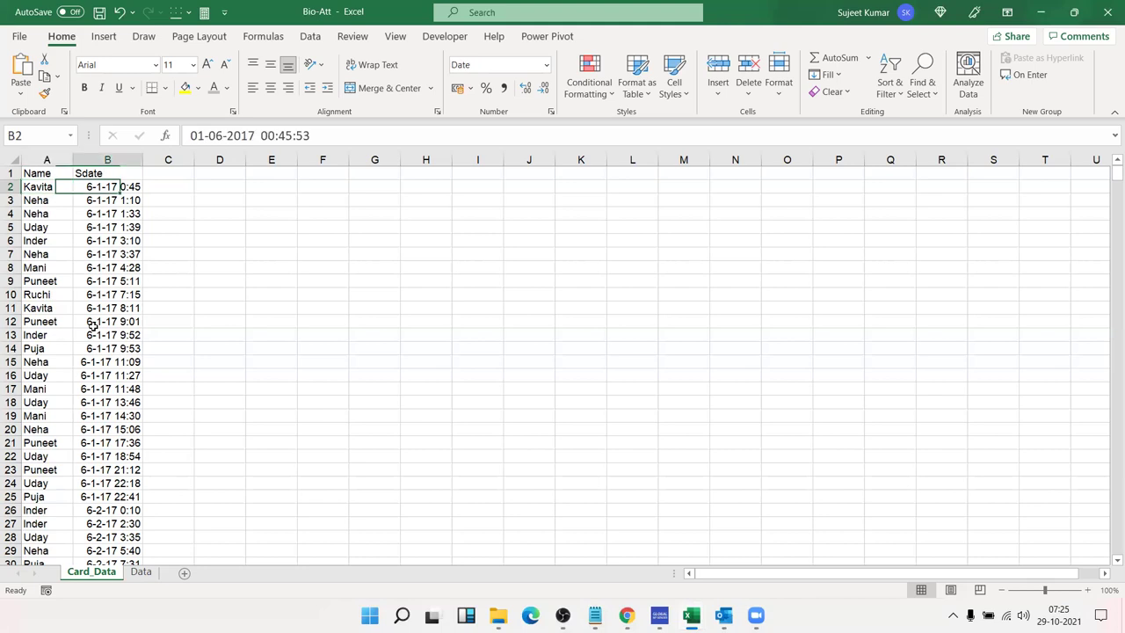
key("Up")
key("Left")
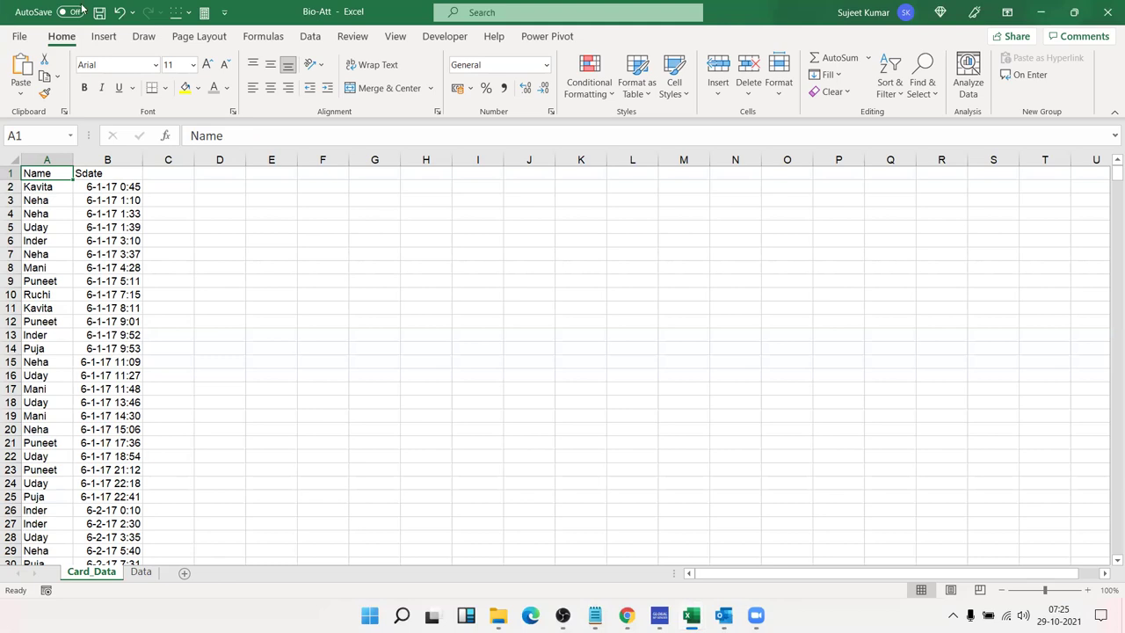
Insert a PivotTable from Card_Data!$A$1:$B$730 on a new worksheet
left_click(104, 36)
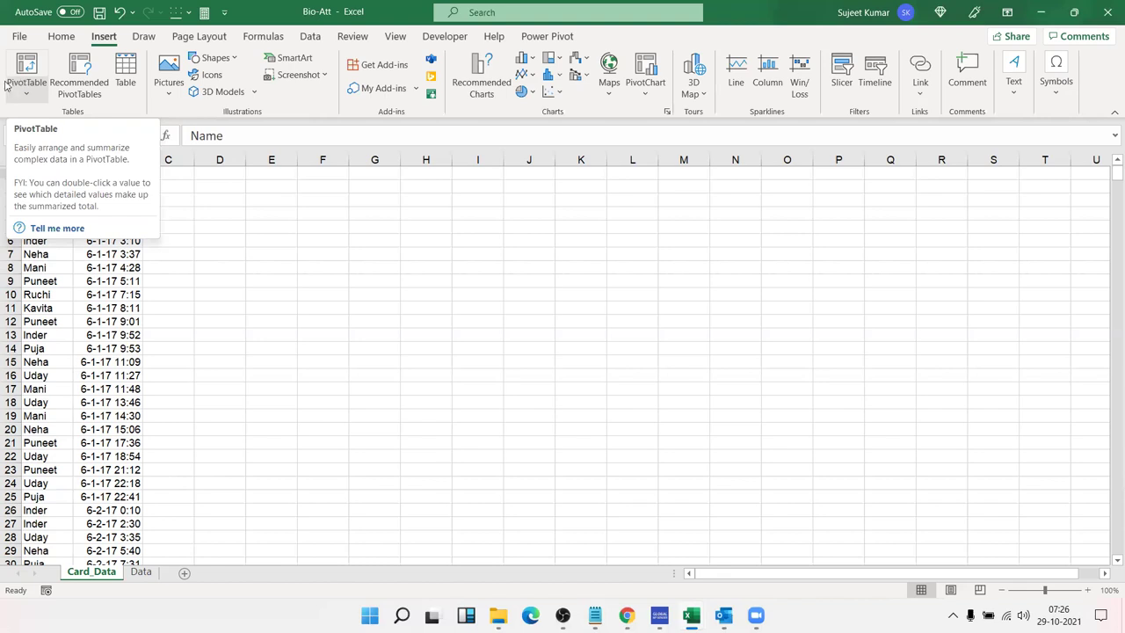
left_click(36, 66)
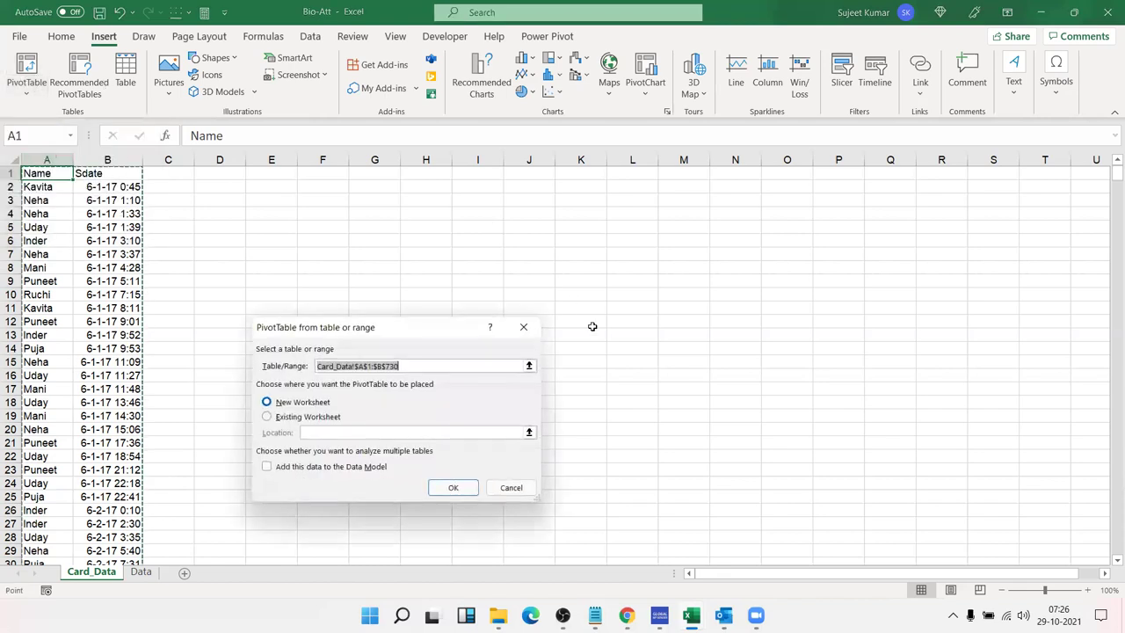
left_click(447, 484)
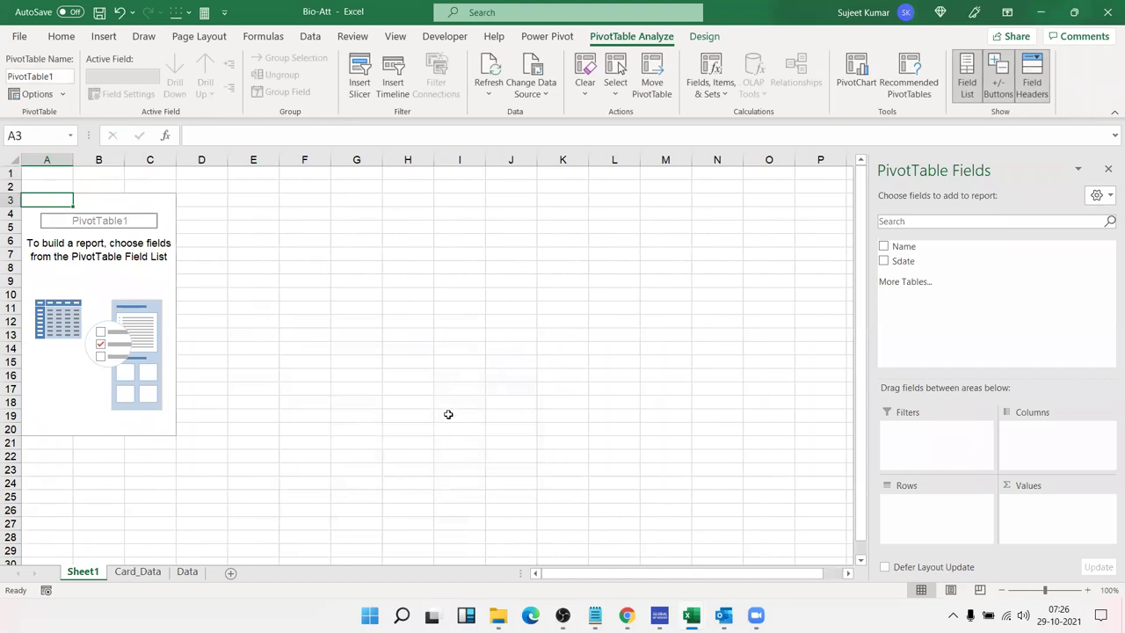
Put Name in the pivot's rows and Sdate in its columns
mouse_move(914, 247)
left_mouse_down()
mouse_move(964, 275)
mouse_move(929, 515)
left_mouse_up()
left_click_drag(50, 219, 51, 308)
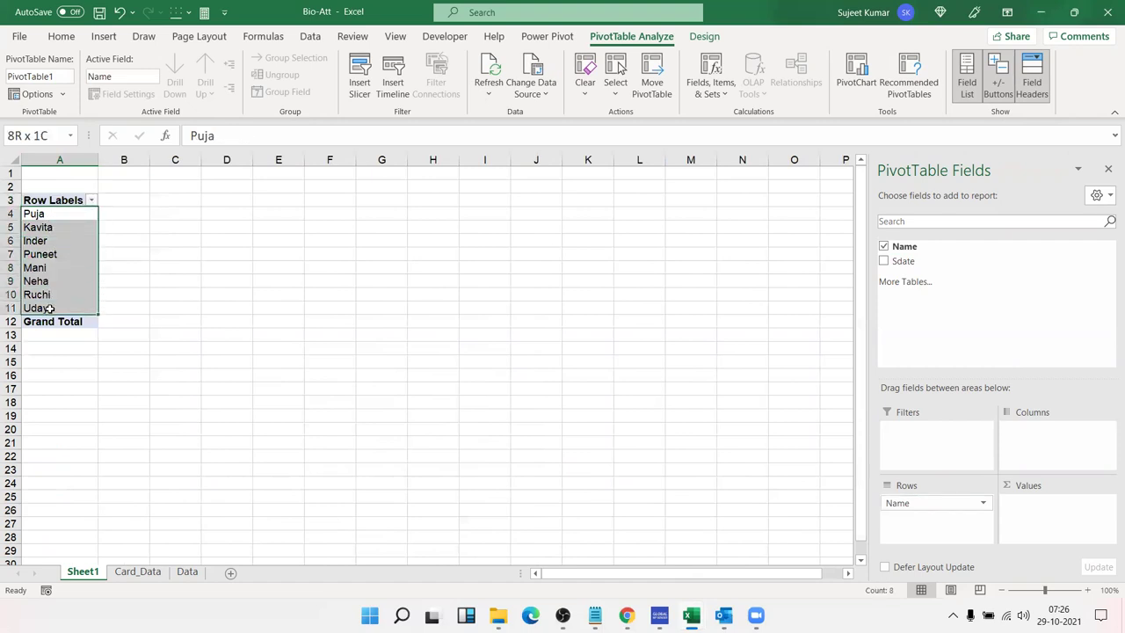
left_click_drag(918, 262, 1025, 432)
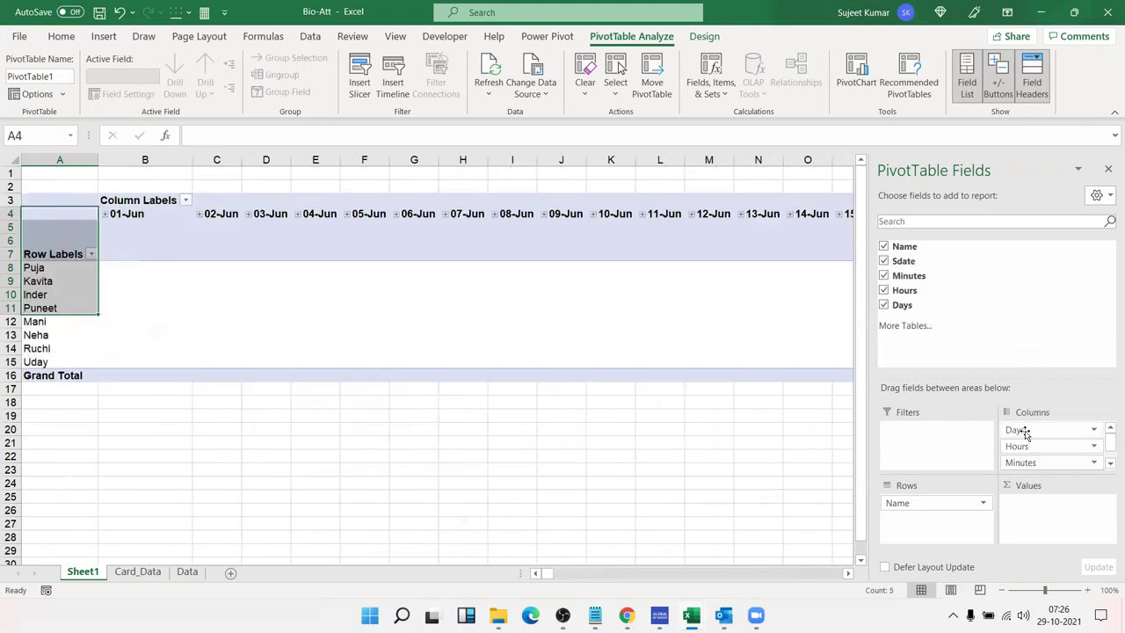
left_click(474, 283)
left_click(447, 214)
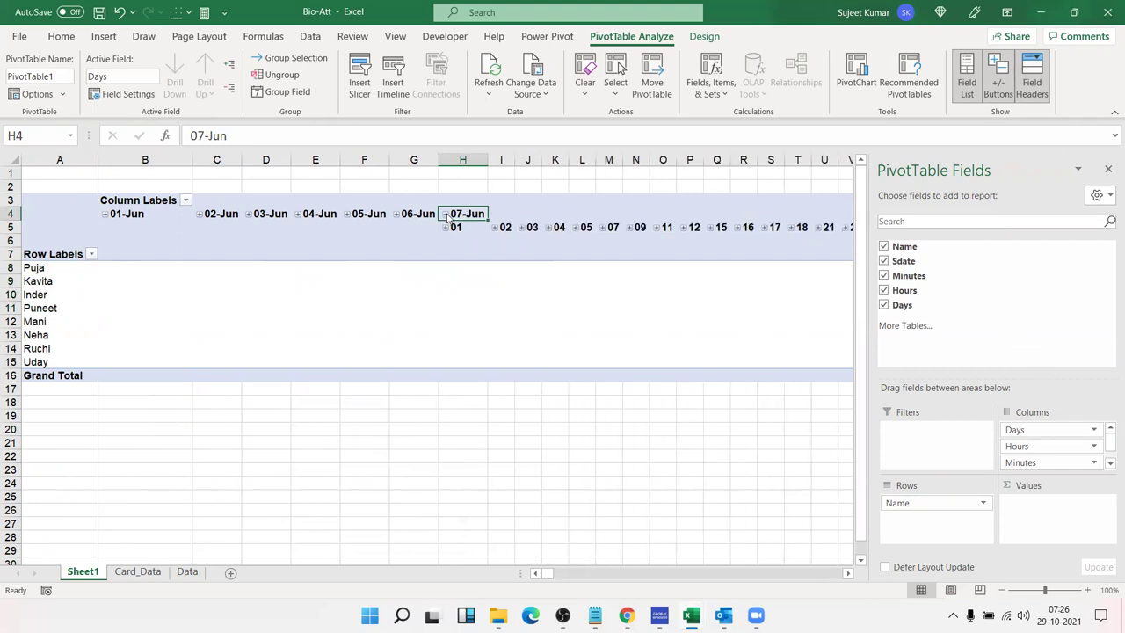
left_click(446, 214)
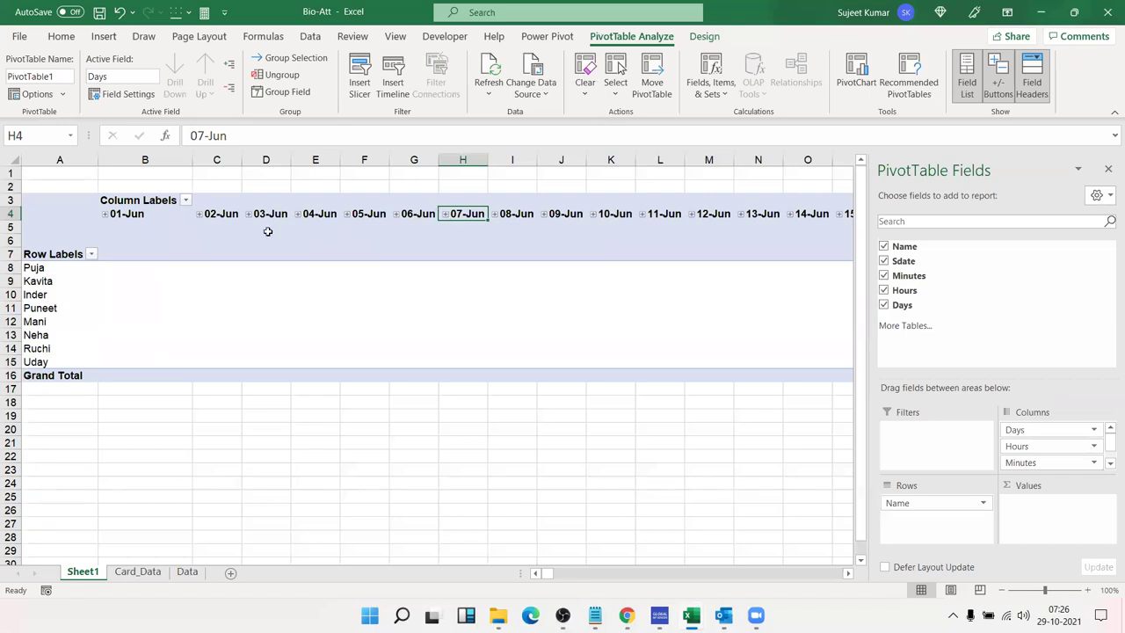
Group the Sdate columns by Days only, removing Hours, Minutes and Seconds
right_click(216, 218)
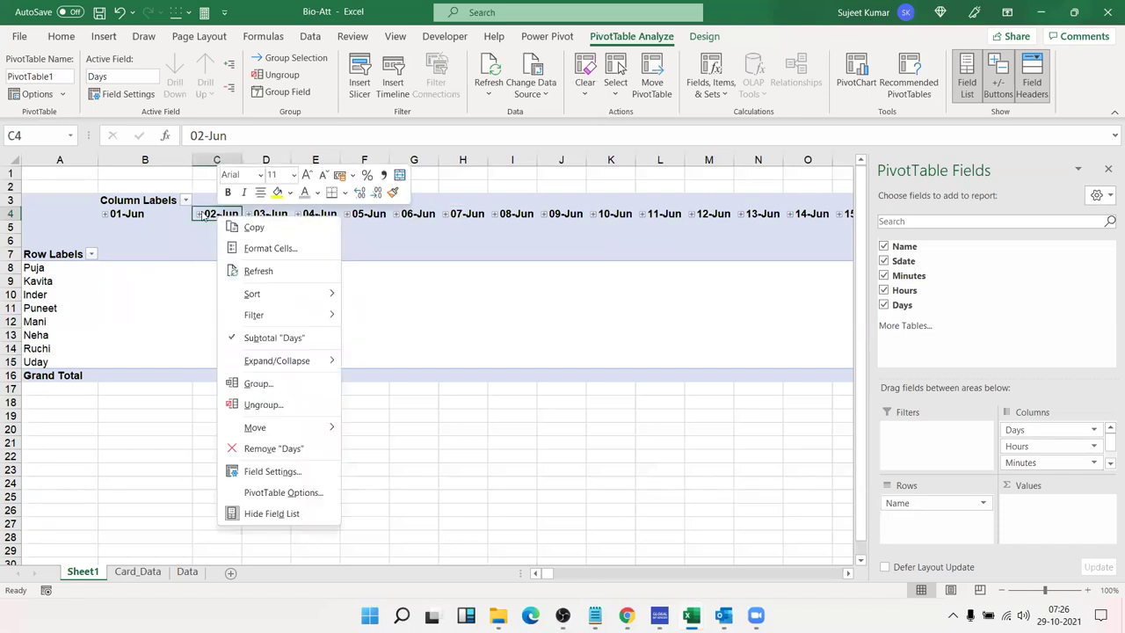
left_click(280, 387)
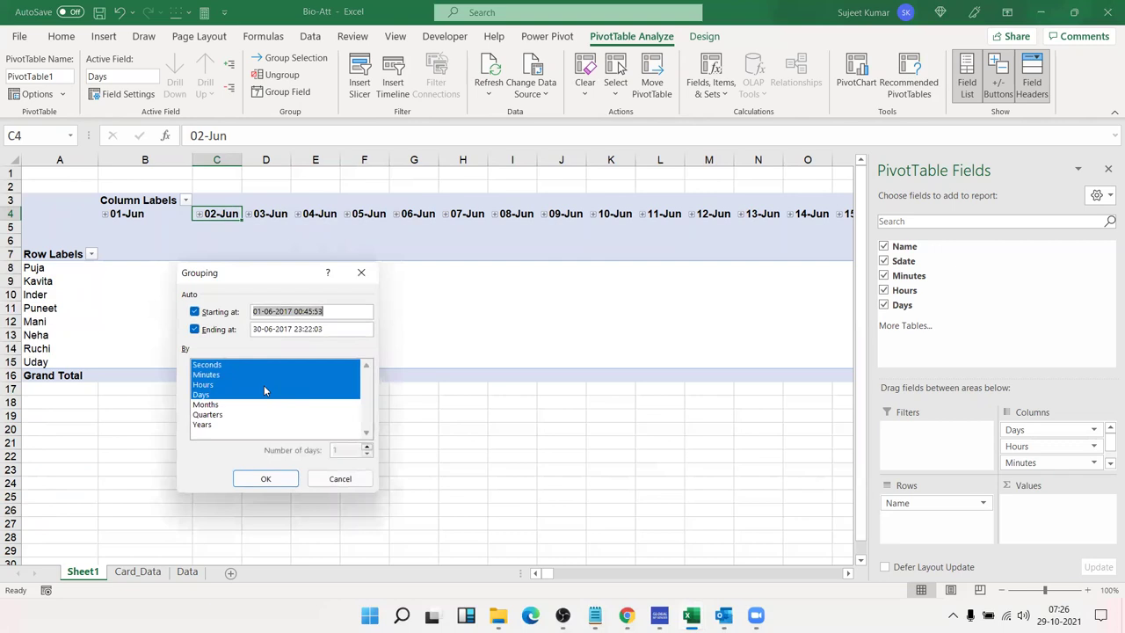
left_click(203, 385)
left_click(204, 375)
left_click(206, 365)
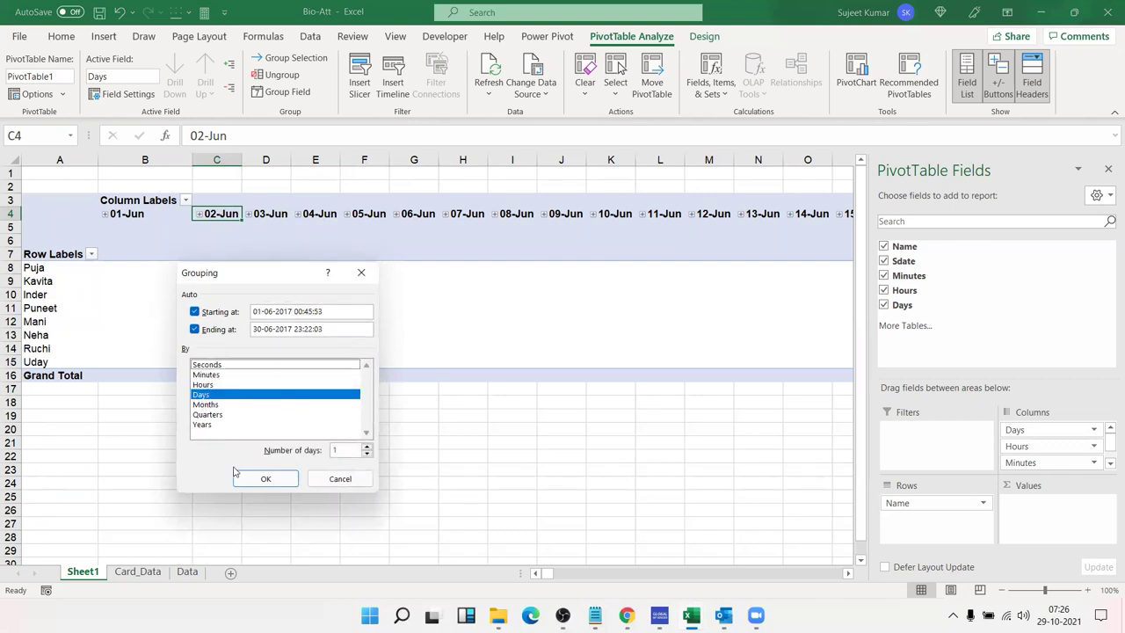
left_click(266, 478)
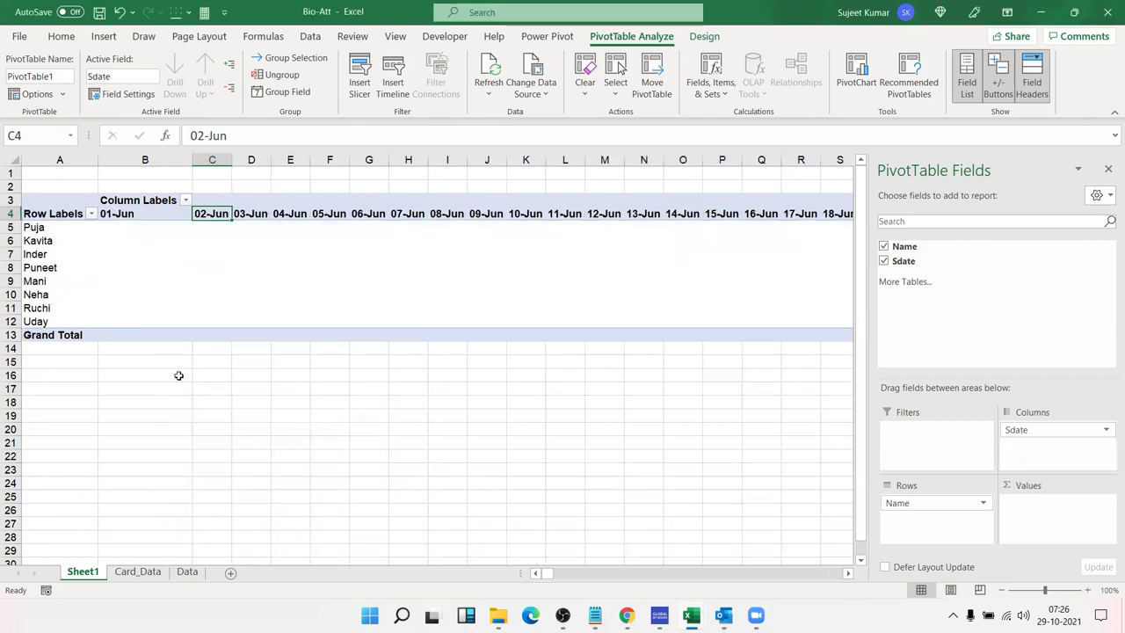
left_click_drag(128, 220, 899, 214)
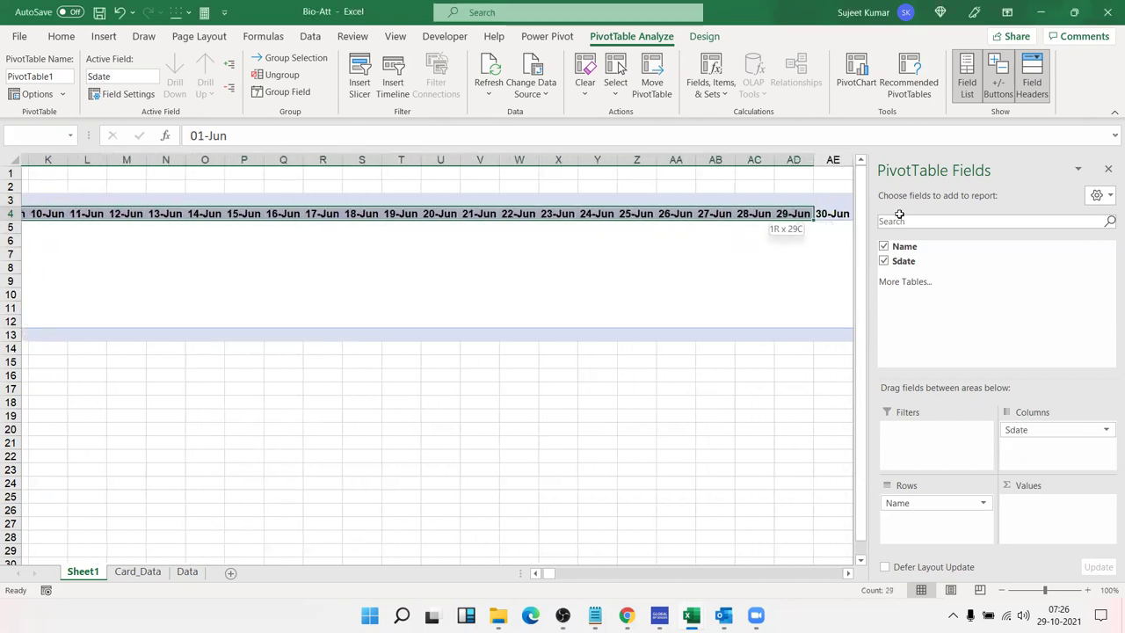
left_click_drag(899, 215, 667, 222)
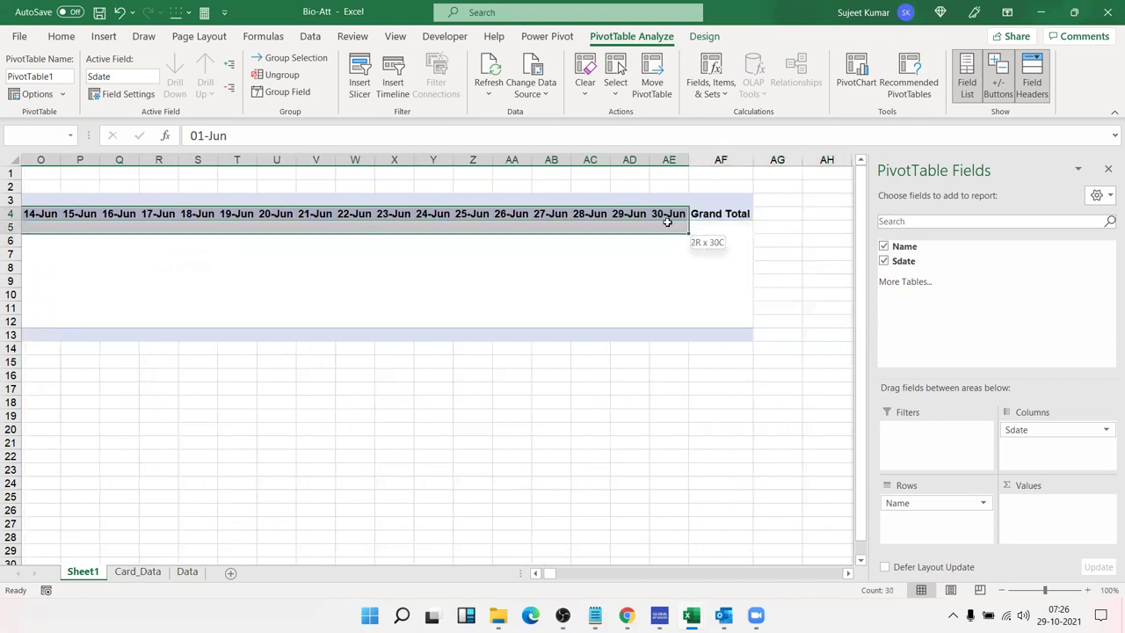
left_click(634, 279)
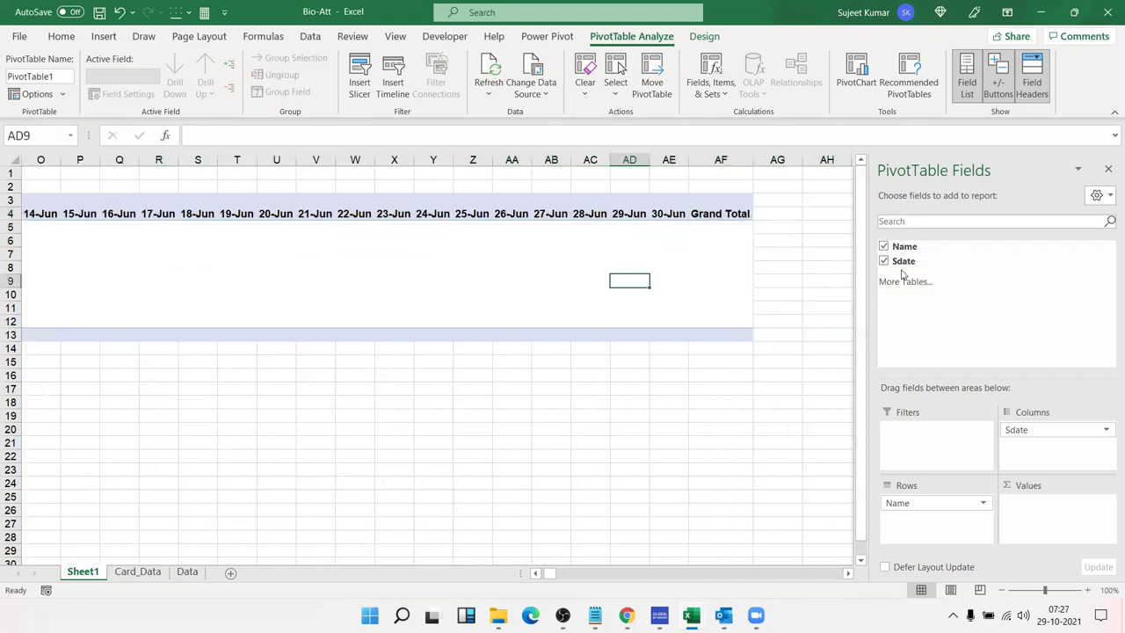
left_click_drag(904, 264, 1046, 509)
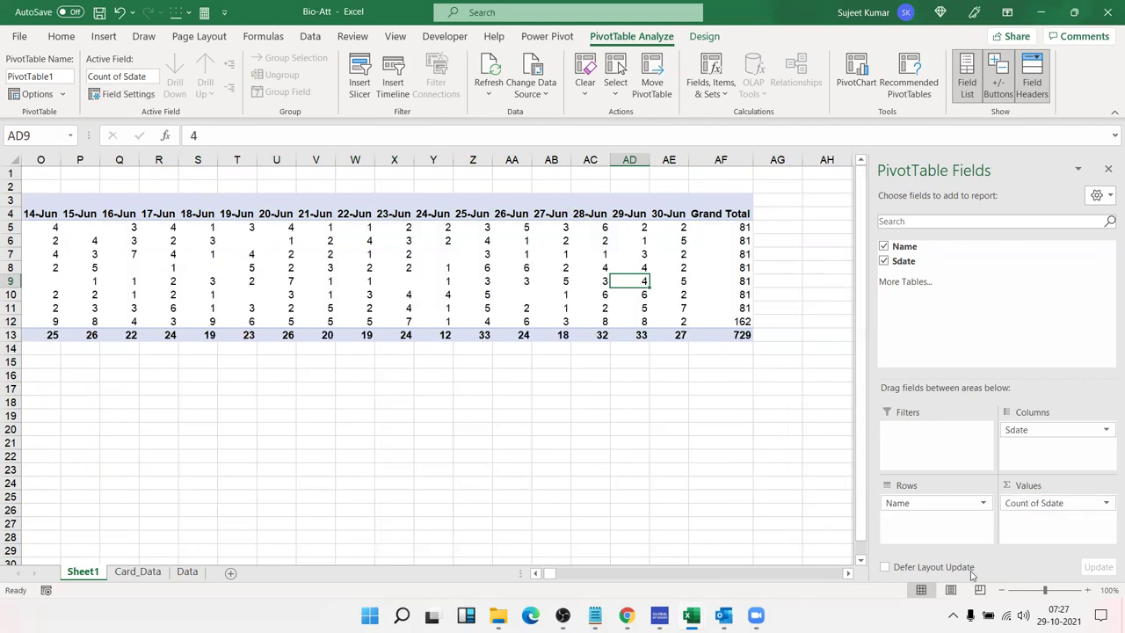
left_click(535, 573)
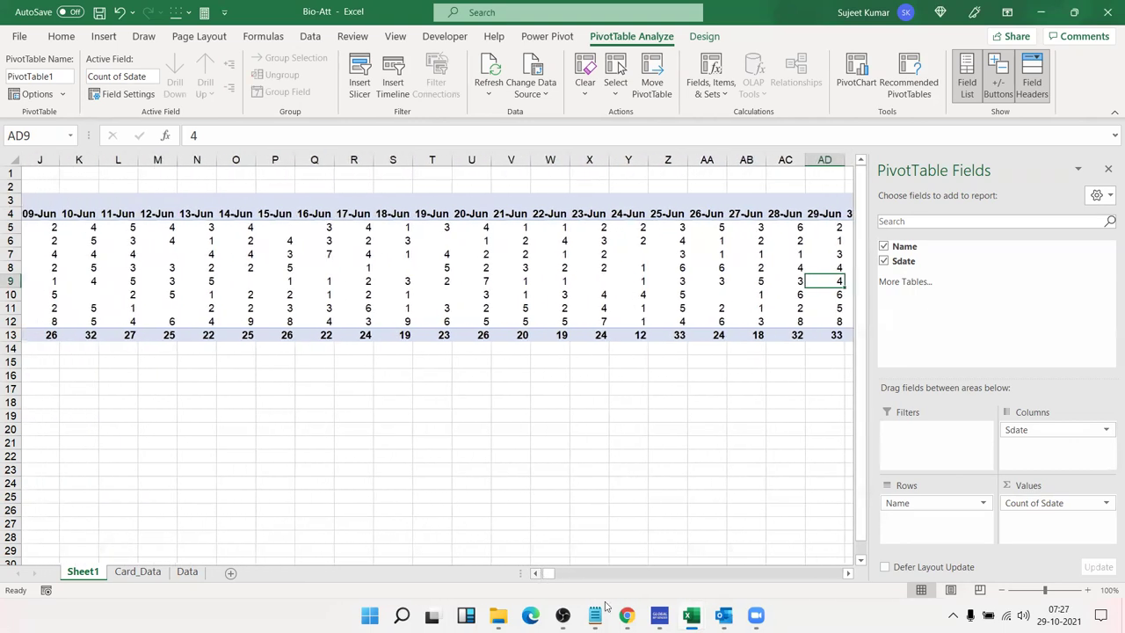
key("alt+Tab")
Check the WhatsApp Web chat, then minimize Chrome to return to Excel
left_click(268, 13)
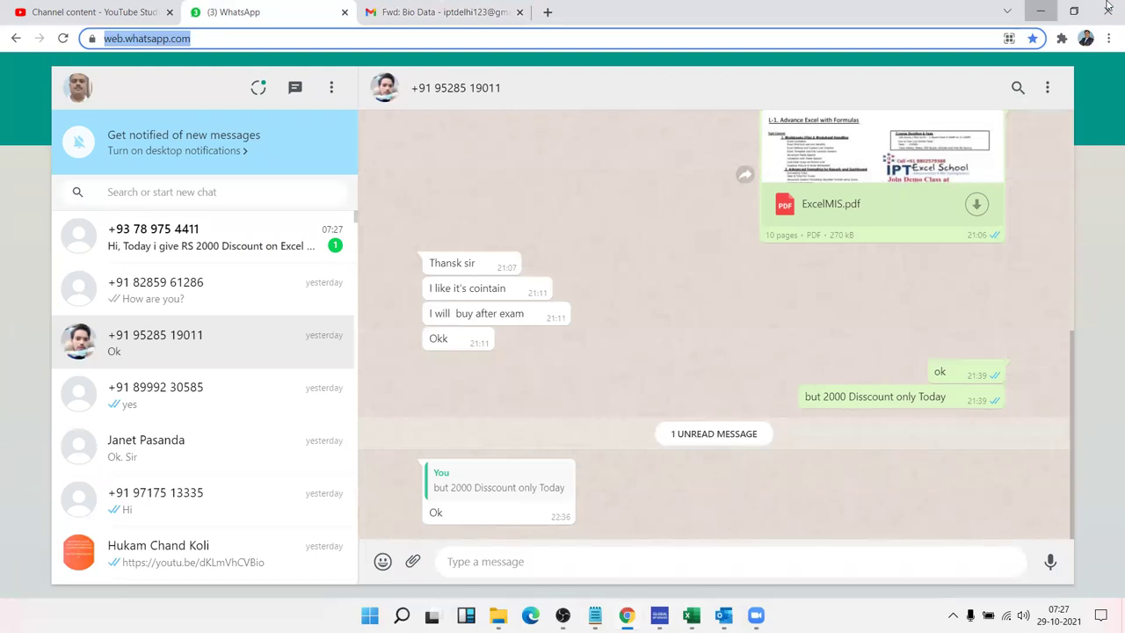
left_click(1041, 12)
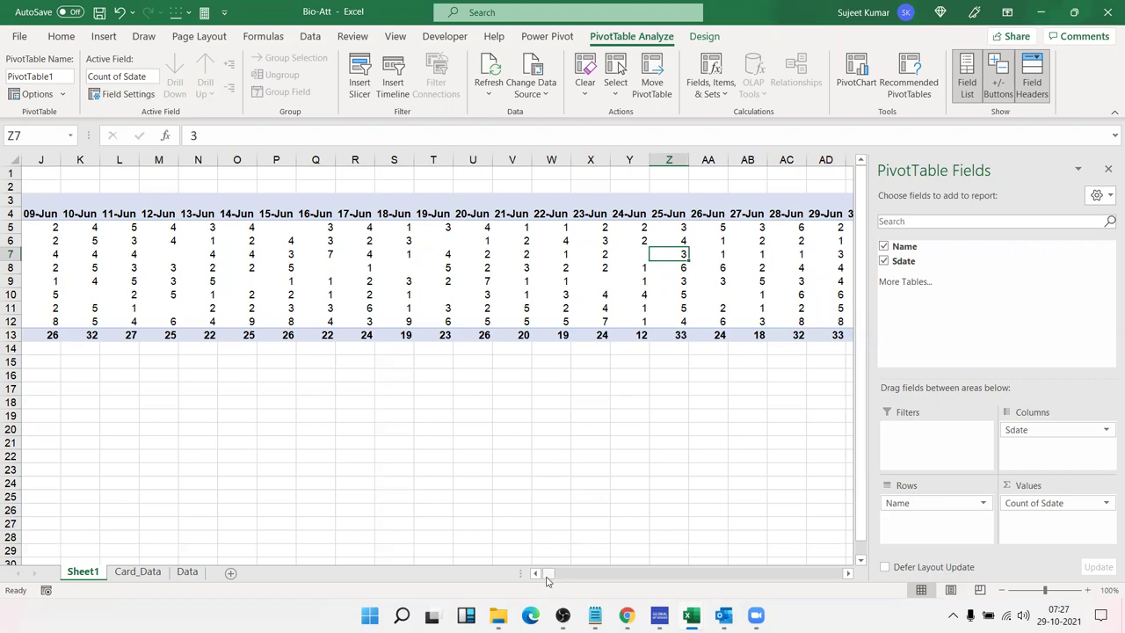
Set PivotTable Options to show 0 for empty cells and confirm blank cells now read 0
left_click_drag(546, 577, 535, 577)
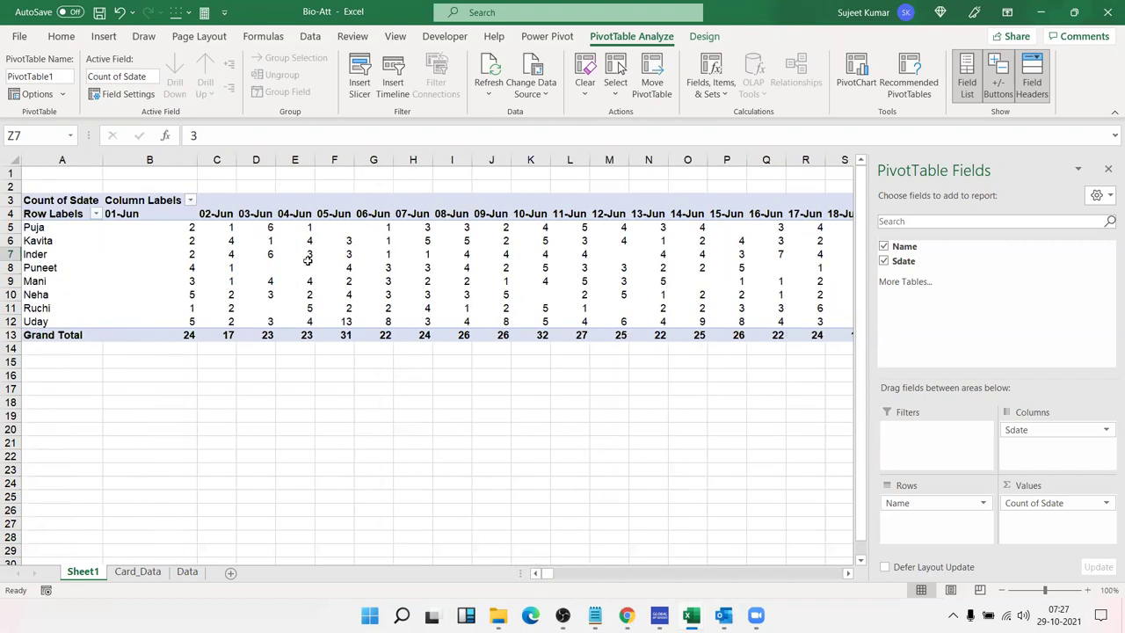
left_click(274, 309)
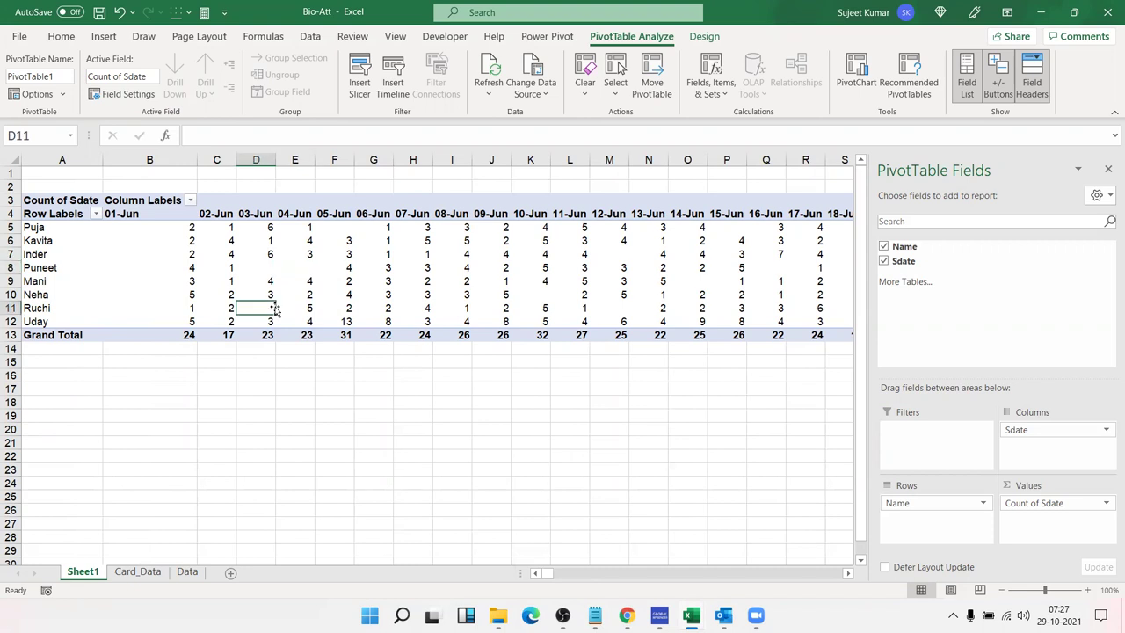
right_click(271, 257)
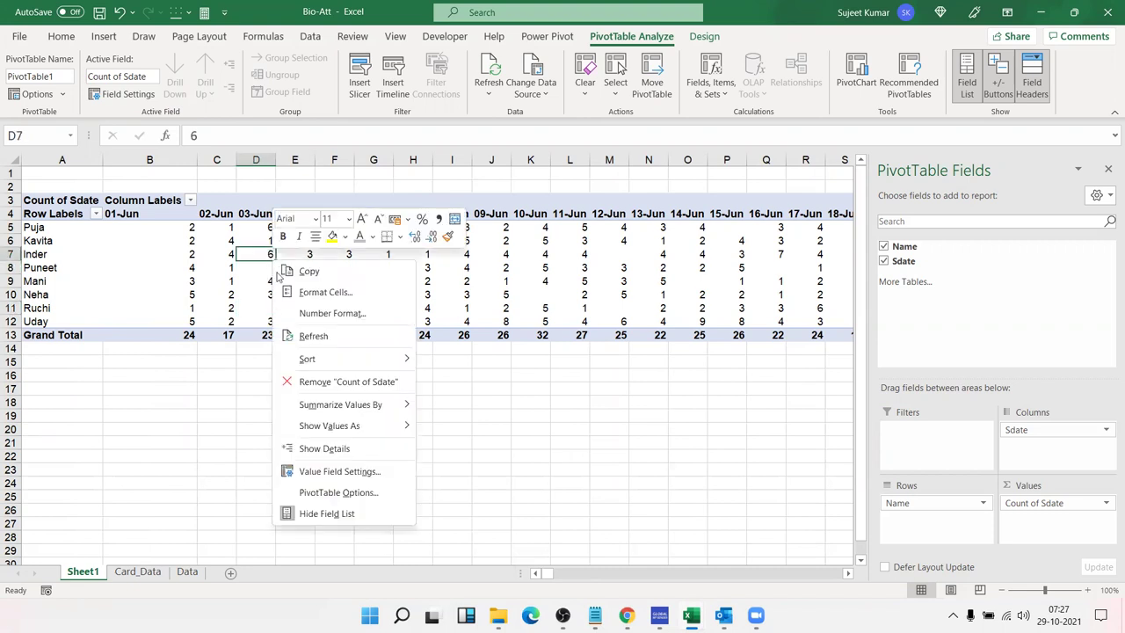
left_click(367, 495)
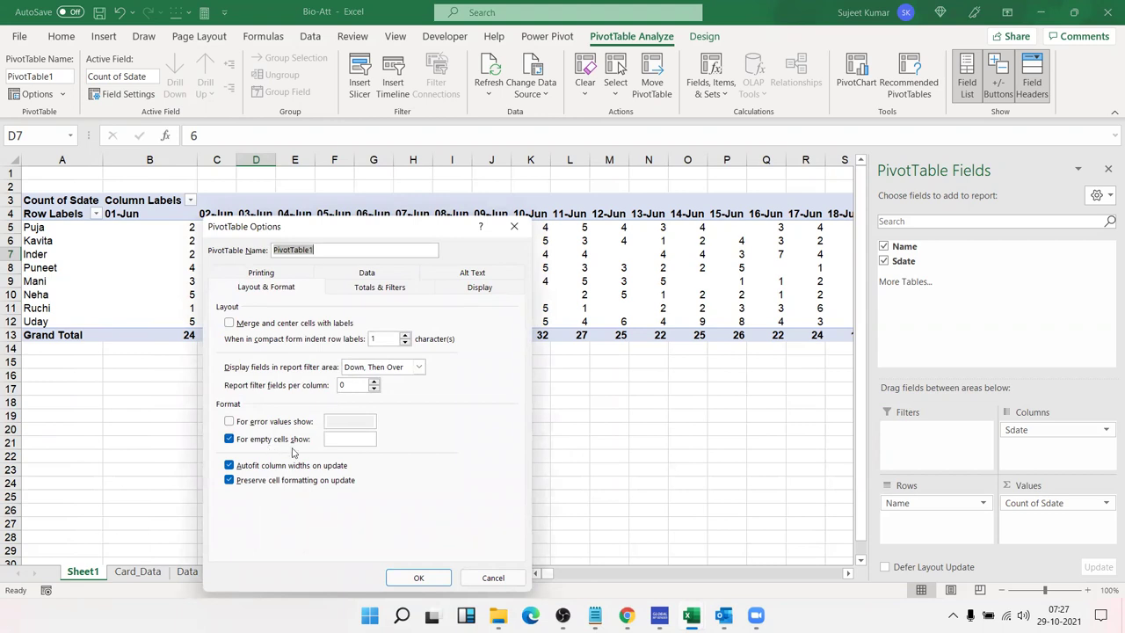
left_click(344, 441)
left_click(417, 579)
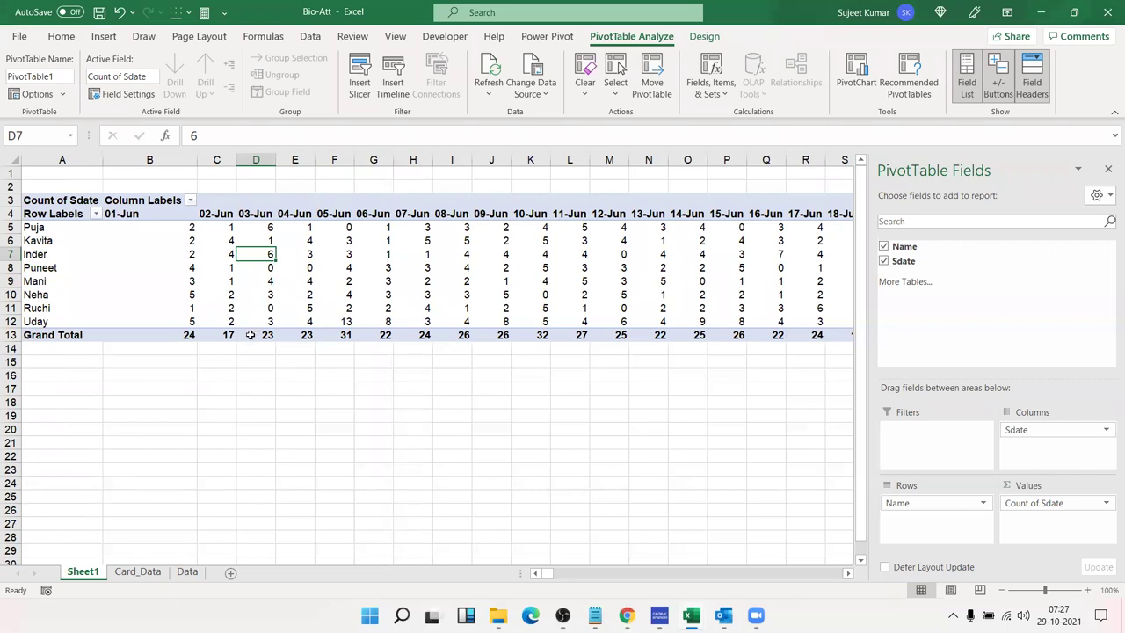
left_click(291, 267)
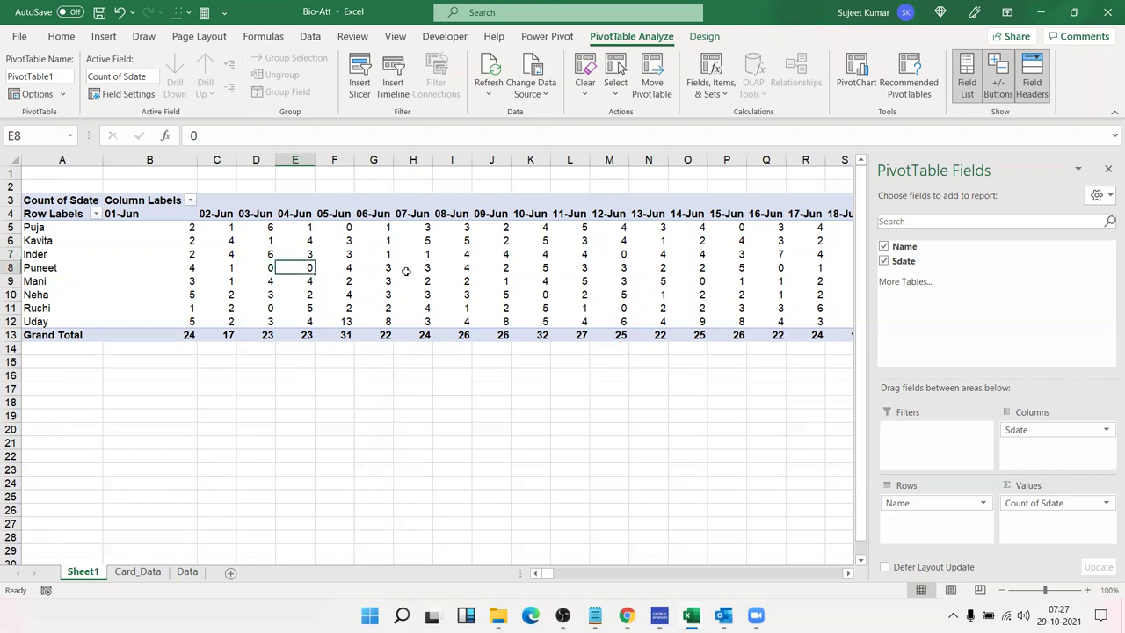
left_click(350, 226)
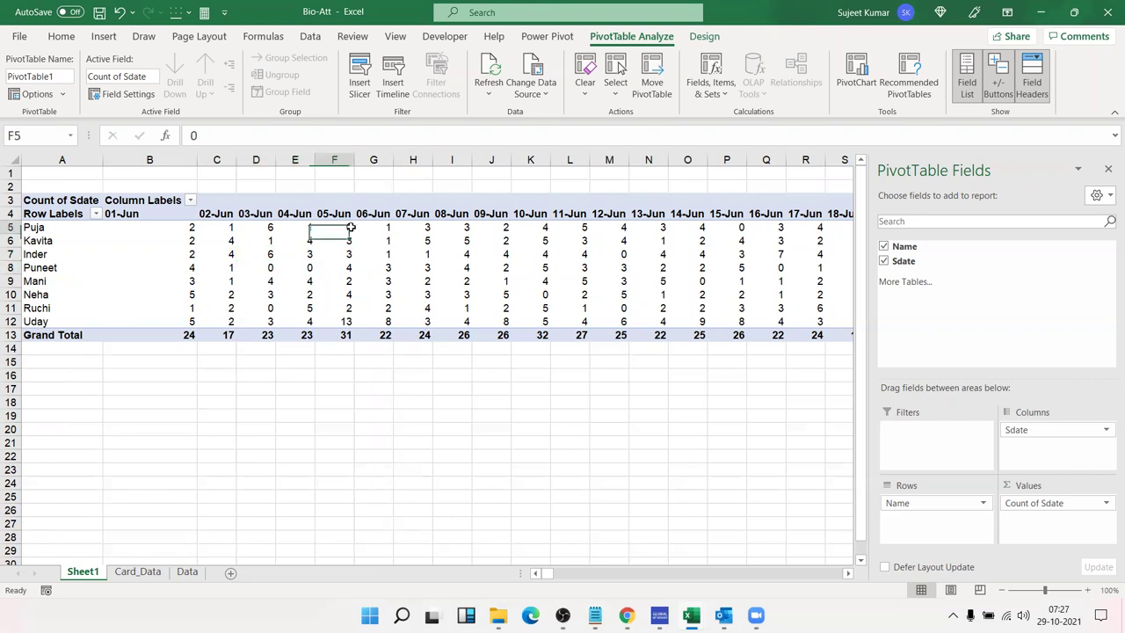
left_click(425, 268)
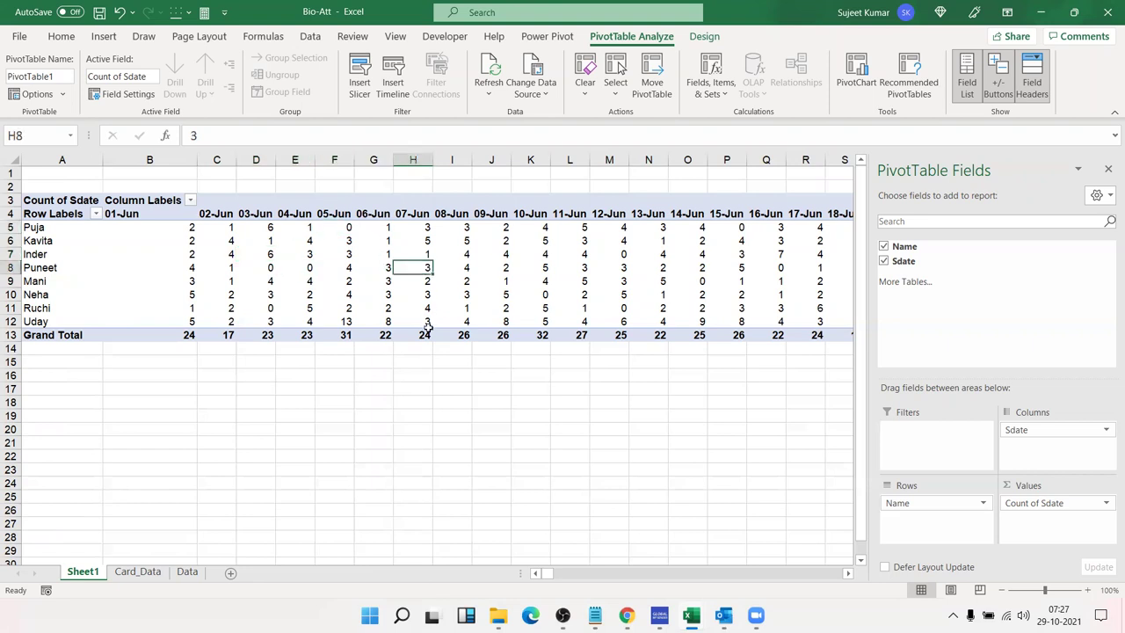
Close the field list and turn off grand totals for both rows and columns
left_click(1108, 172)
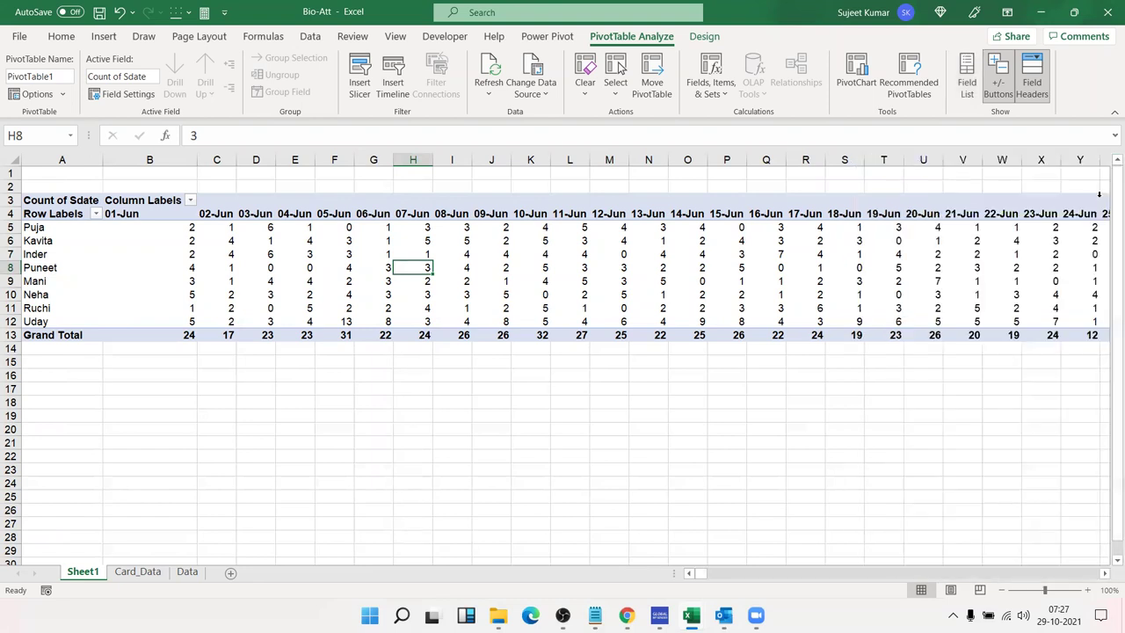
mouse_move(708, 576)
left_mouse_down()
mouse_move(732, 576)
mouse_move(703, 575)
left_mouse_up()
right_click(456, 297)
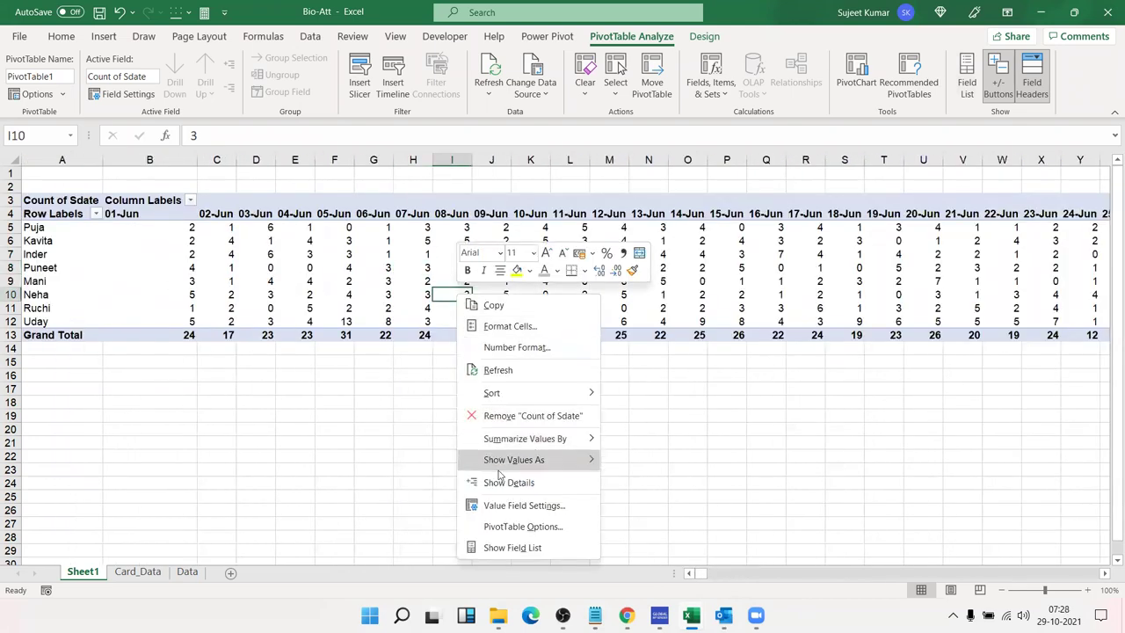
left_click(514, 525)
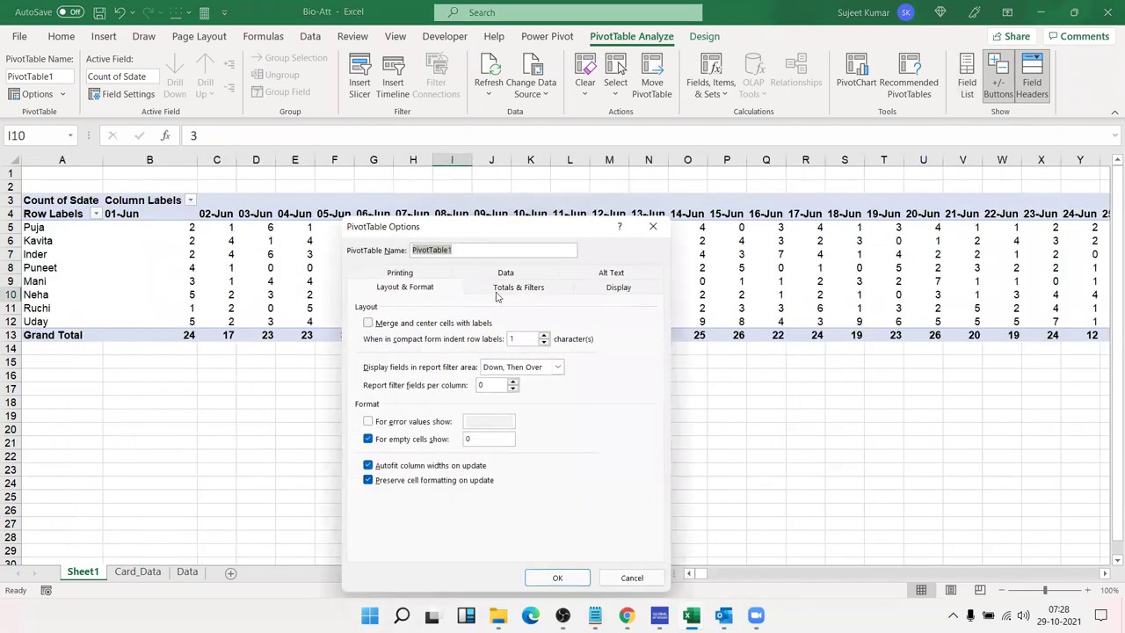
left_click(506, 290)
left_click(444, 324)
left_click(444, 338)
left_click(569, 578)
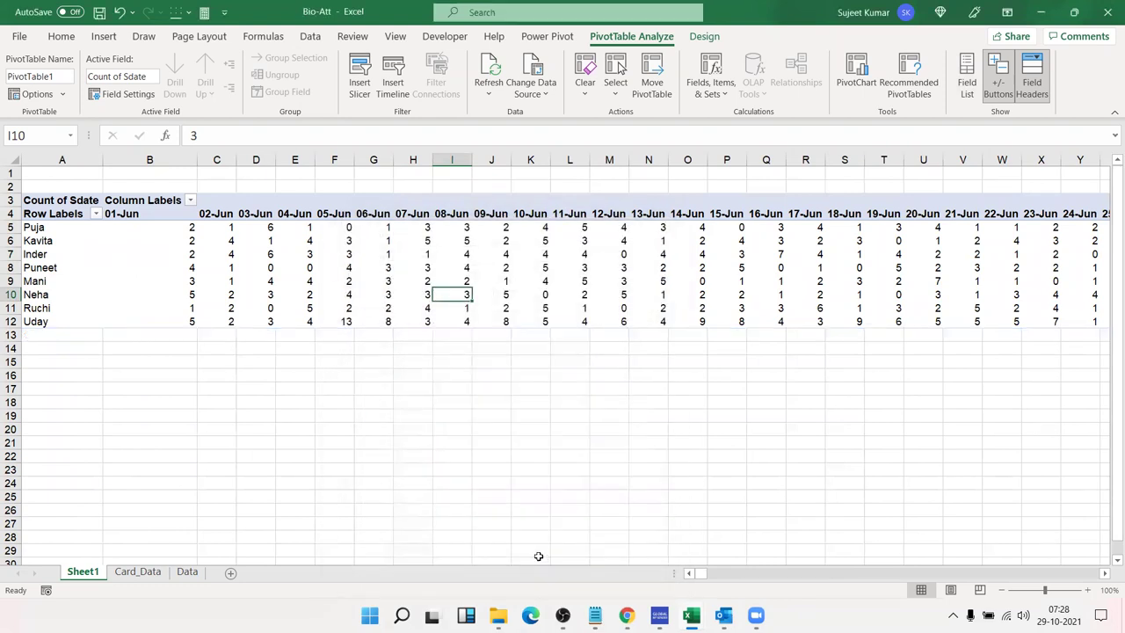
left_click(766, 576)
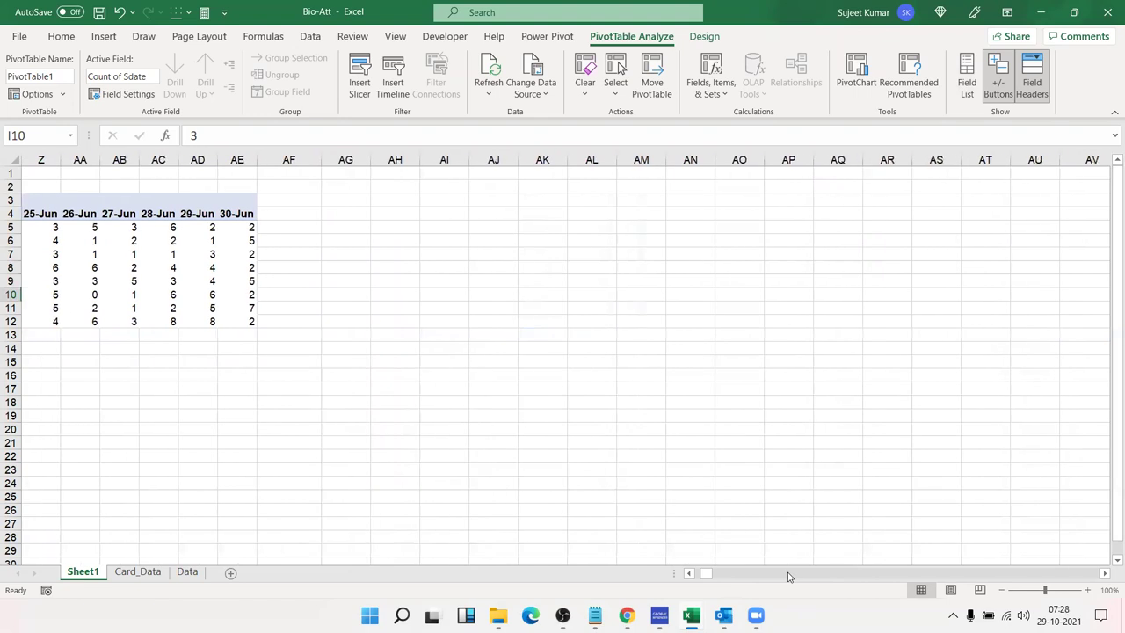
left_click(690, 576)
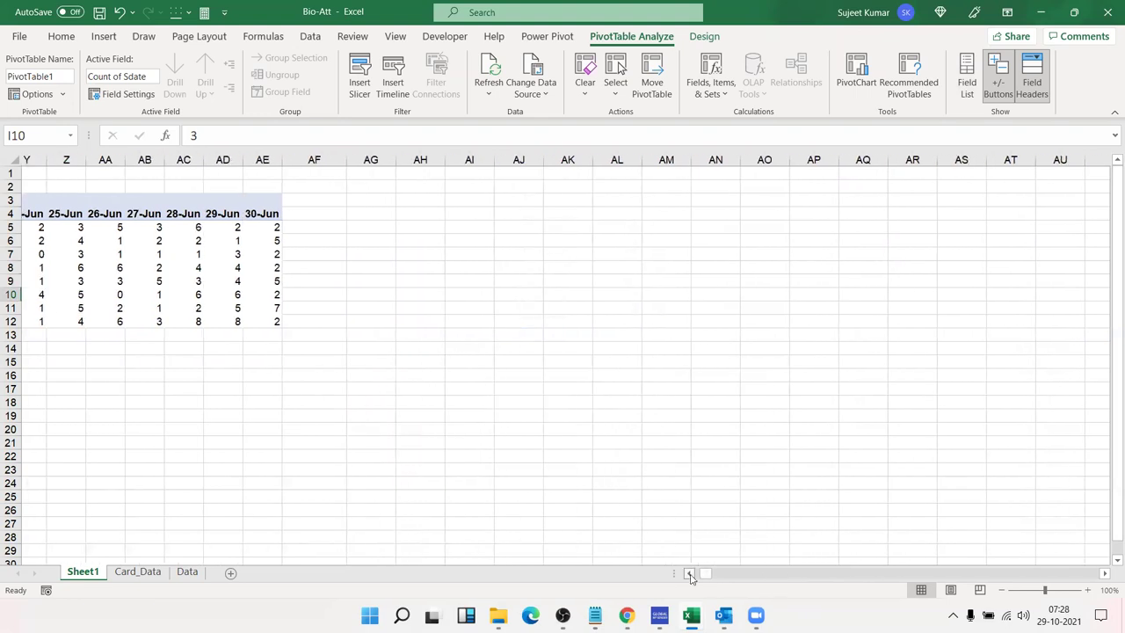
left_click(690, 576)
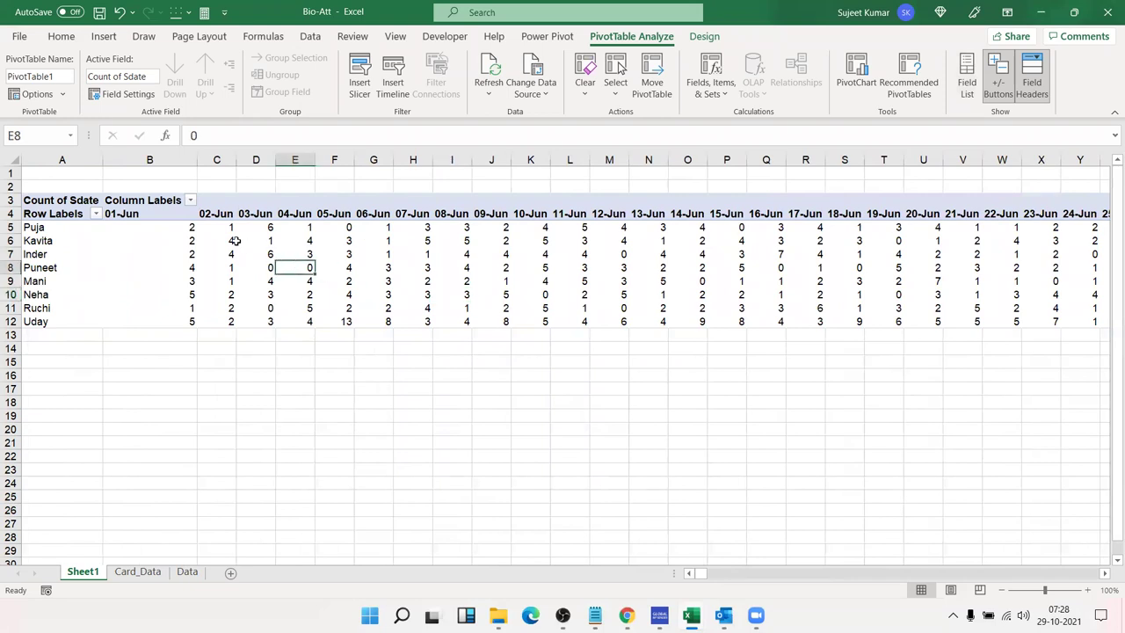
left_click(150, 215)
left_click(292, 243)
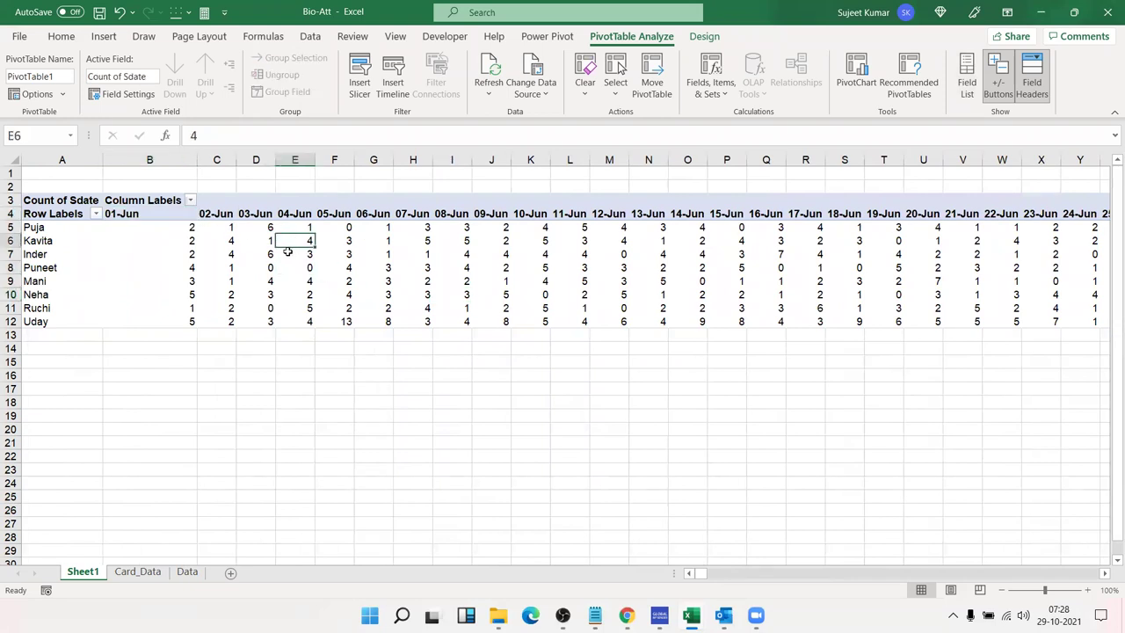
left_click(179, 241)
left_click_drag(179, 253, 182, 262)
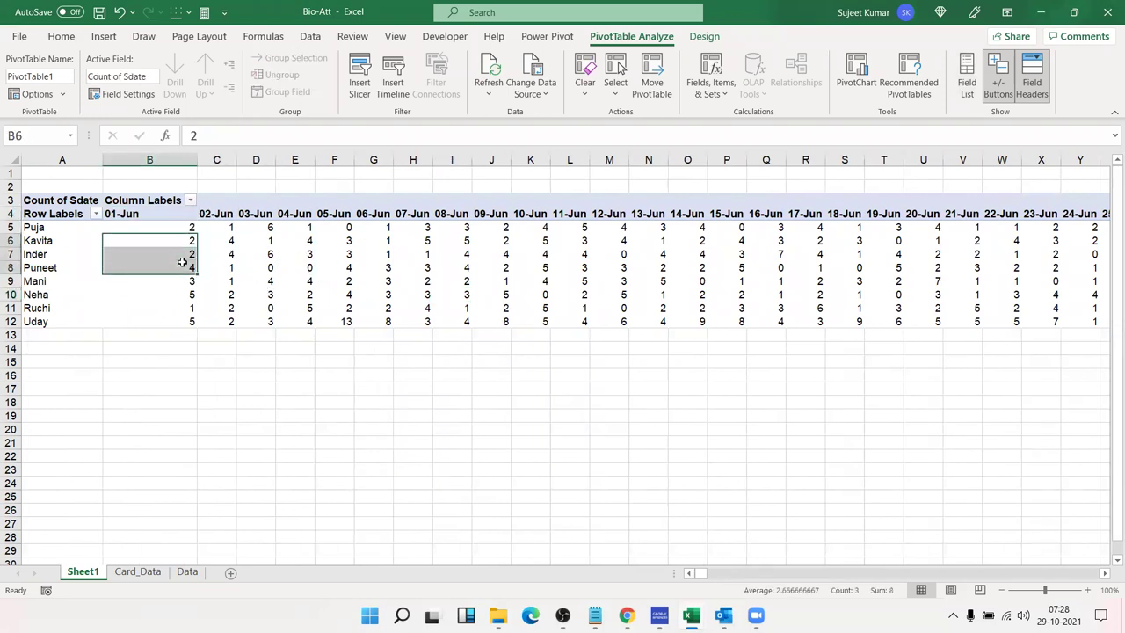
left_click(277, 264)
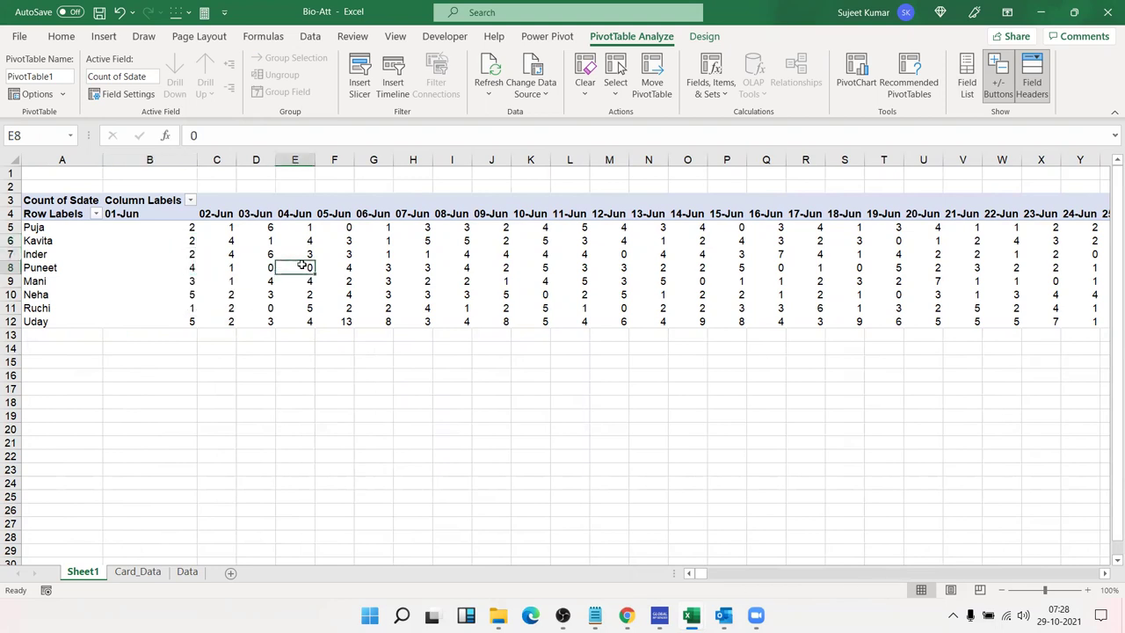
left_click(350, 230)
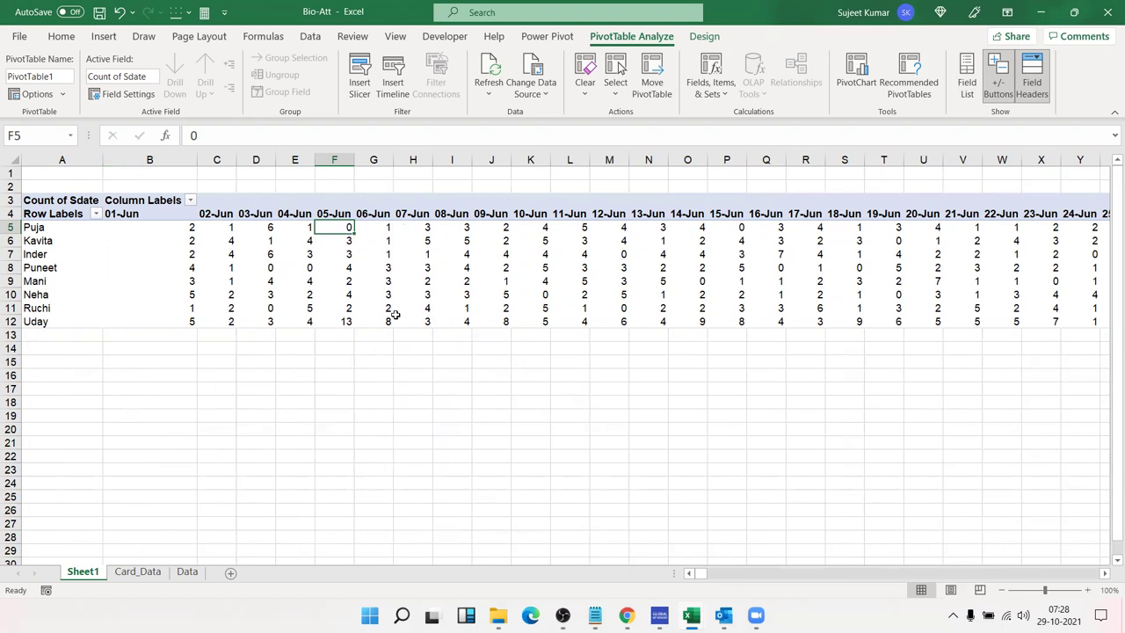
Open PivotTable Options and close it without making changes
right_click(405, 267)
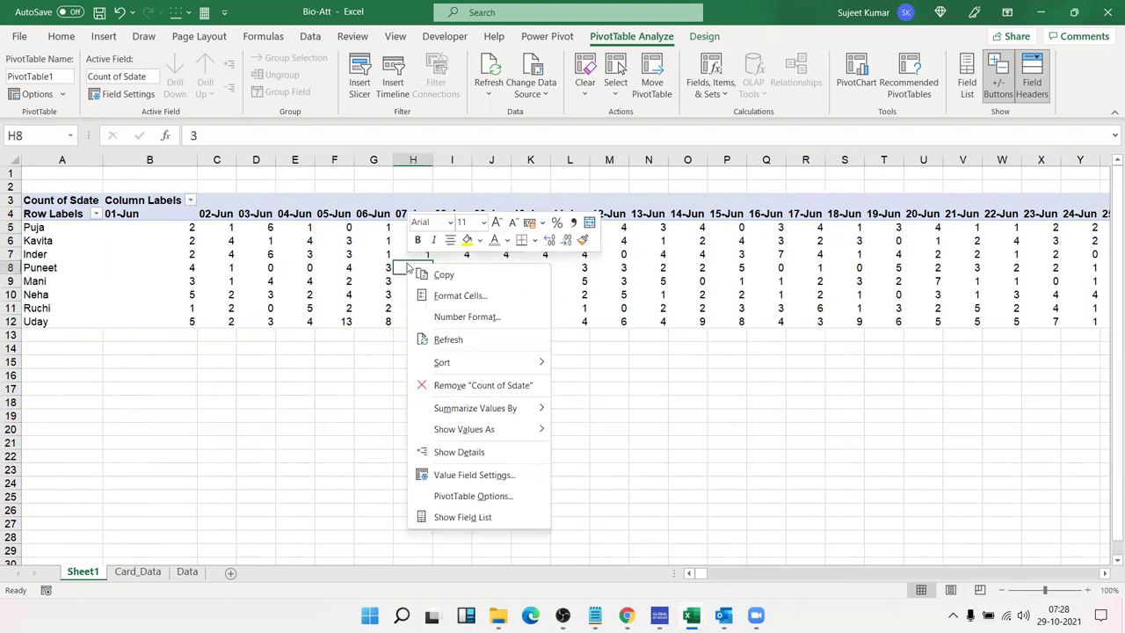
left_click(517, 508)
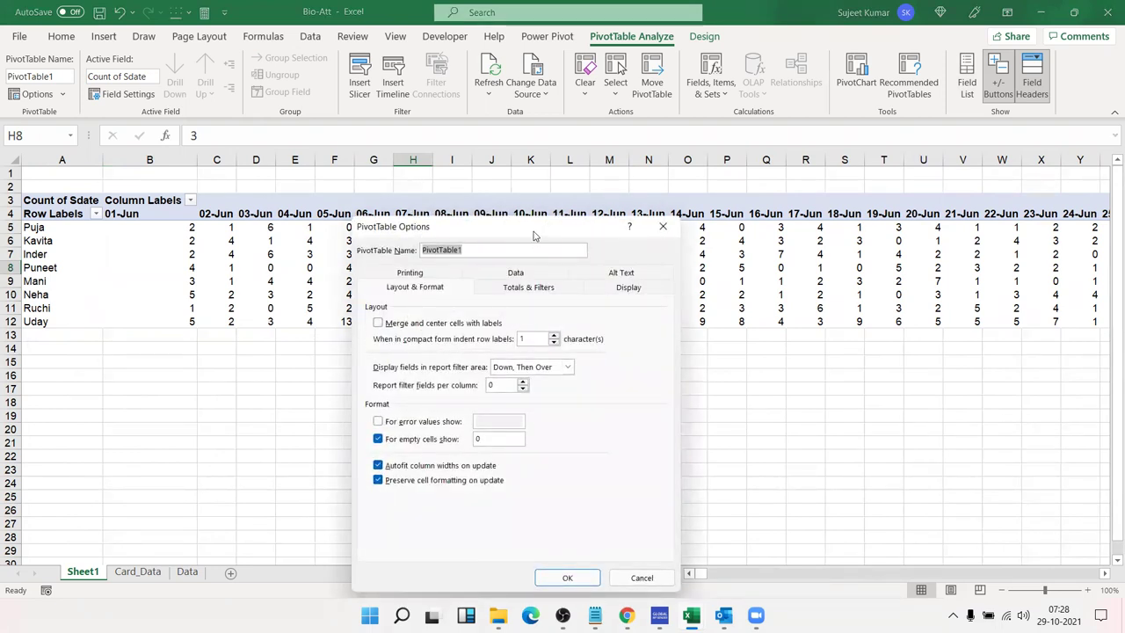
left_click_drag(533, 236, 466, 191)
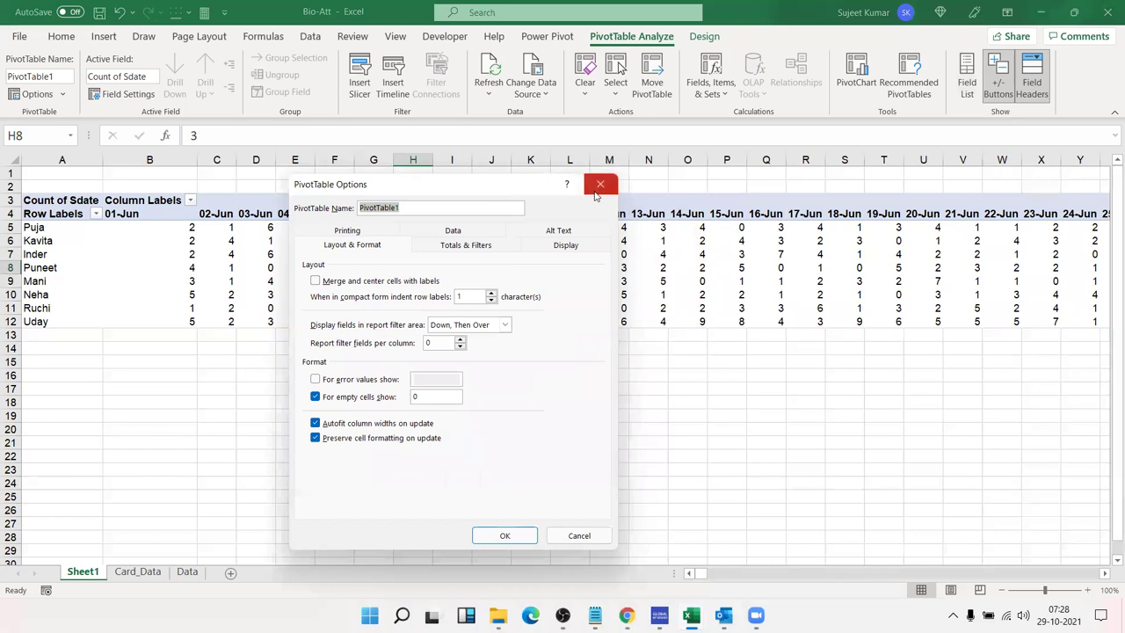
left_click(598, 183)
Select the pivot's count values B5:AE12 using Ctrl+Shift+Right and Ctrl+Shift+Down
left_click(200, 231)
left_click(186, 226)
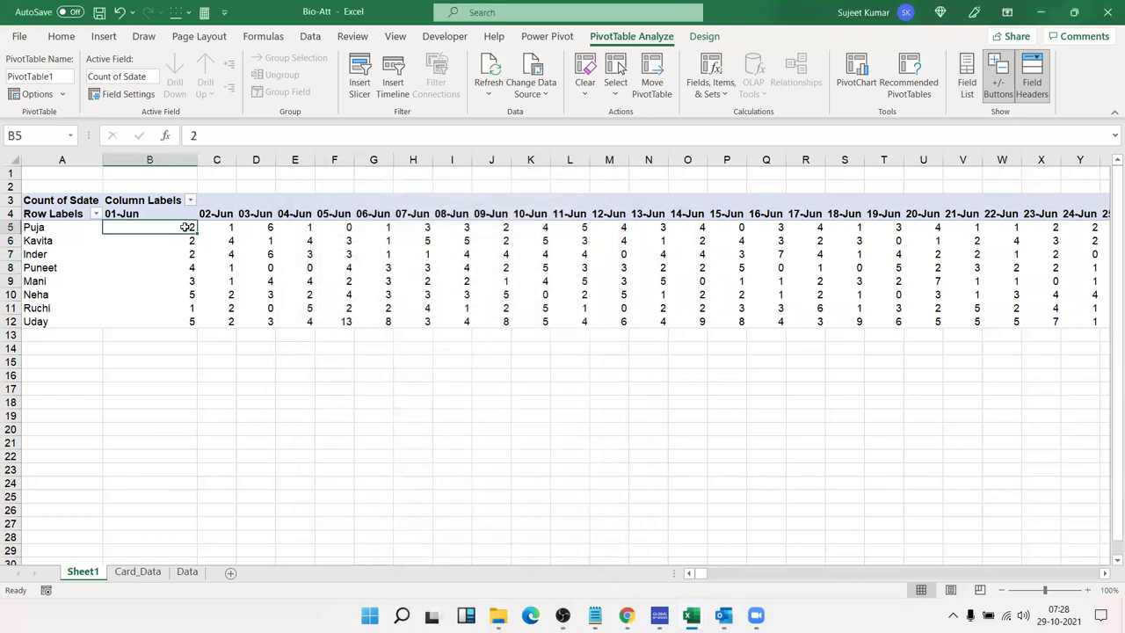
key("ctrl+shift+Right")
key("ctrl+shift+Down")
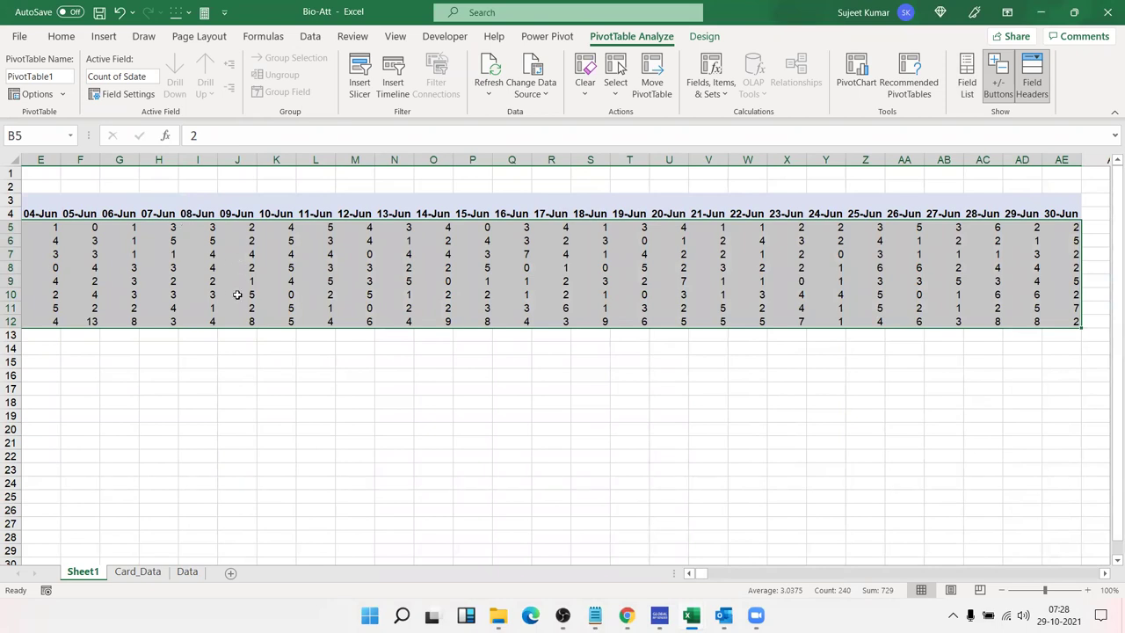
Apply the custom number format "P";;"A" to the selected pivot counts
right_click(313, 289)
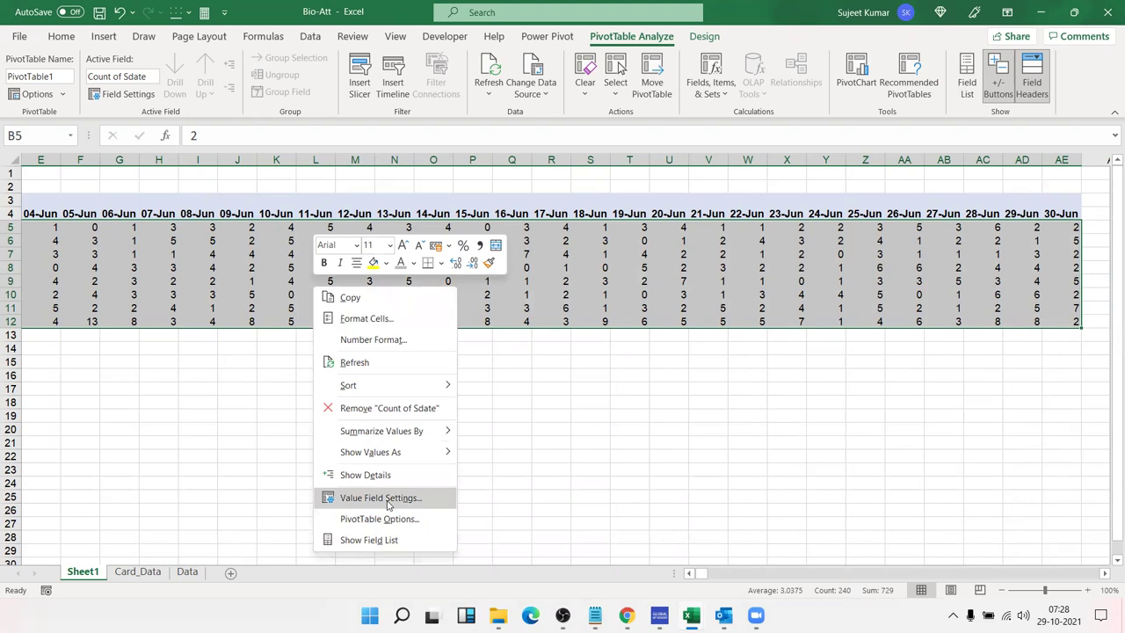
left_click(381, 321)
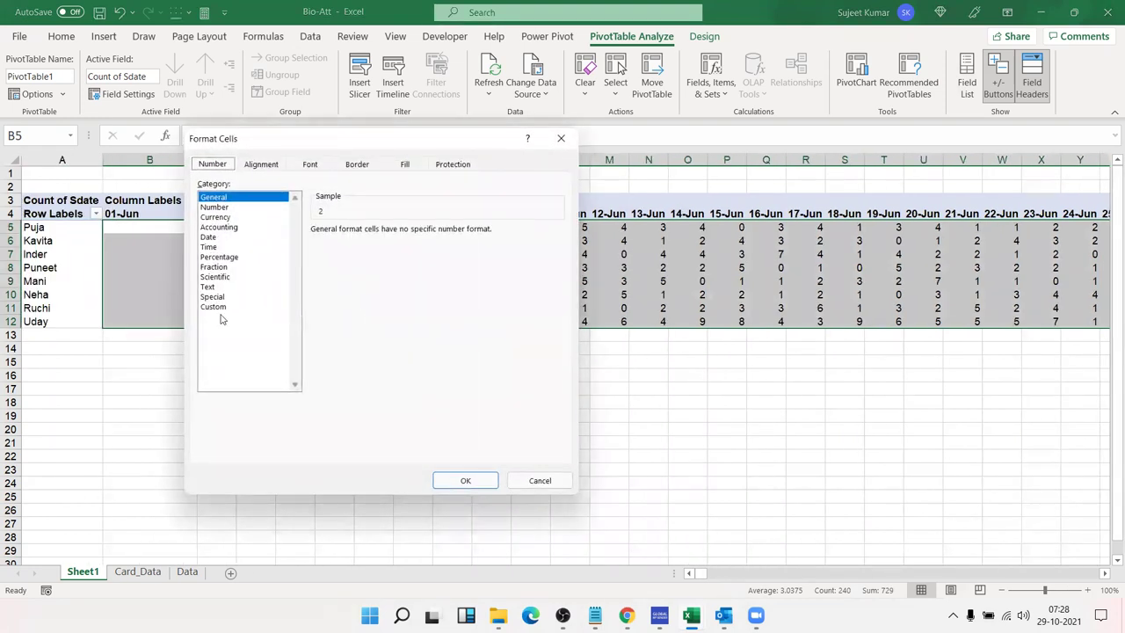
left_click(220, 307)
double_click(325, 242)
type("\"")
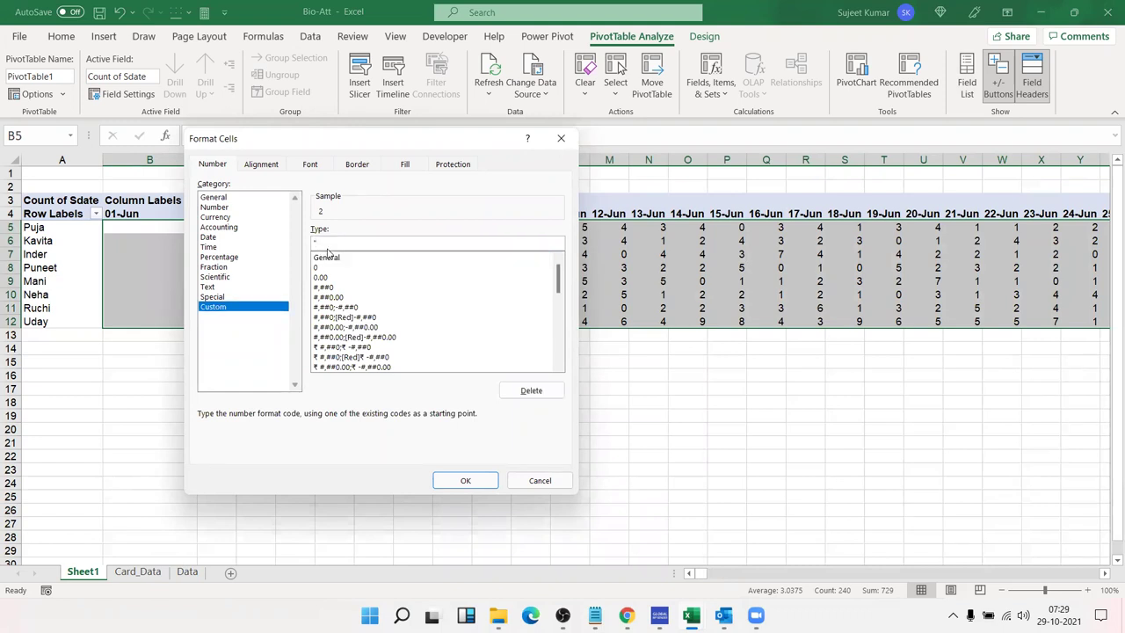
type("P")
key("BackSpace")
type("A")
left_click_drag(355, 144, 660, 235)
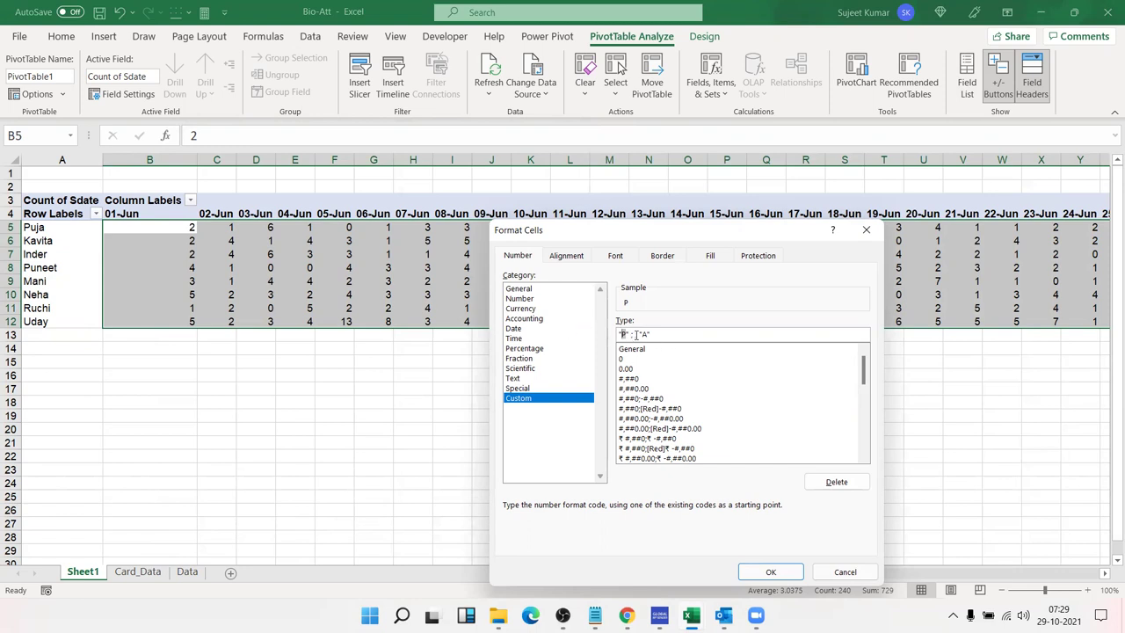
left_click(633, 333)
double_click(642, 334)
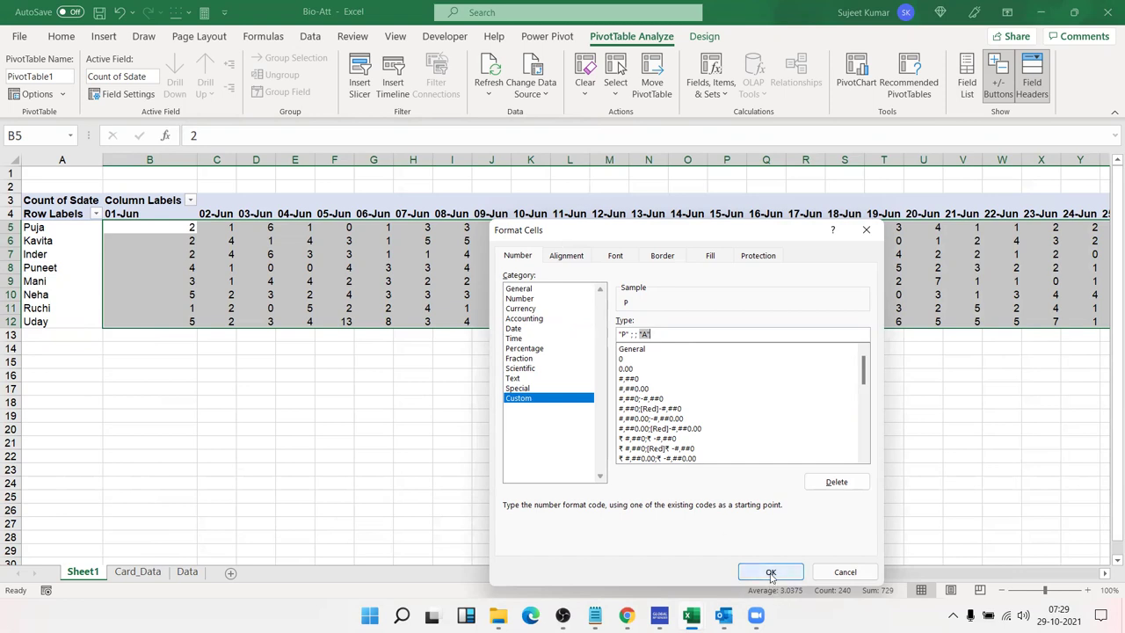
left_click(771, 572)
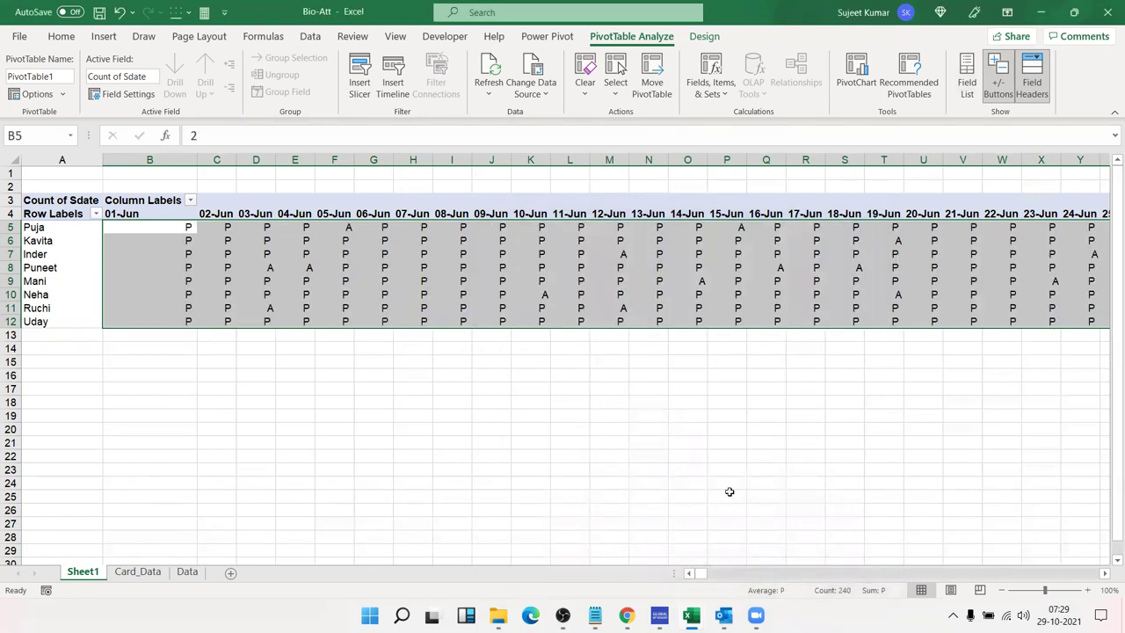
left_click(708, 435)
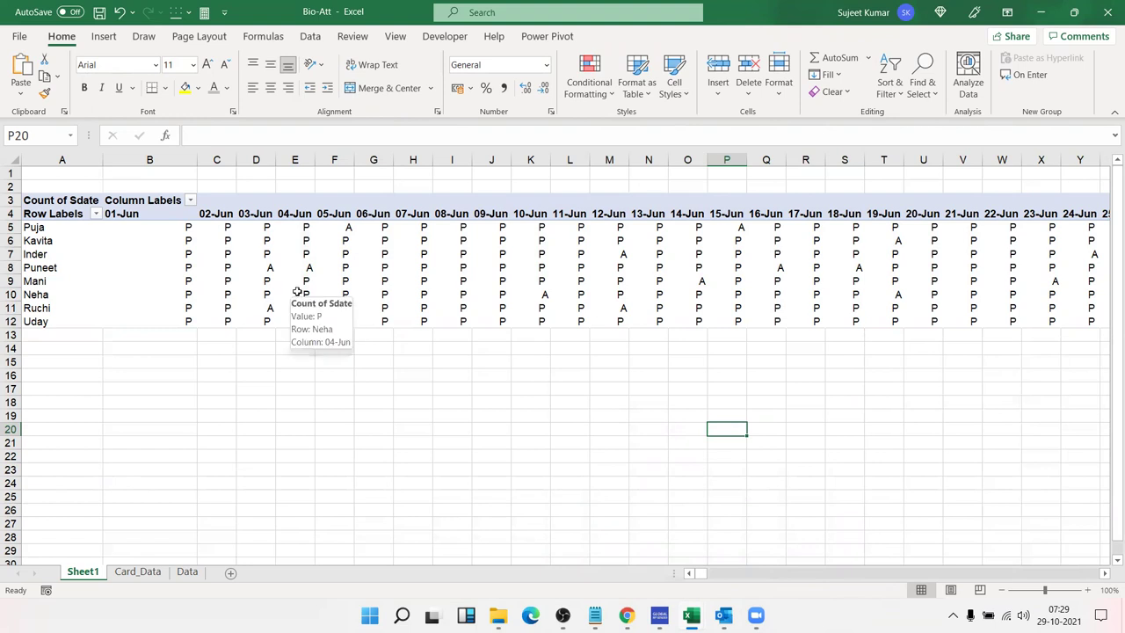
left_click(297, 292)
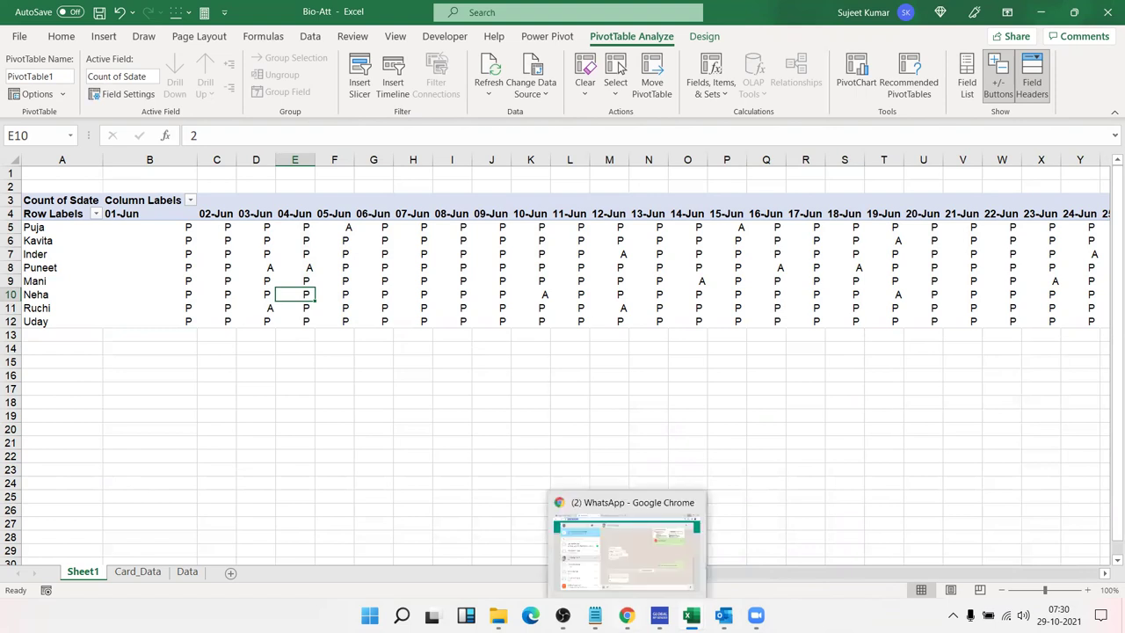
In Chrome, open Microsoft Support's guide on customizing a number format in a new tab
left_click(626, 549)
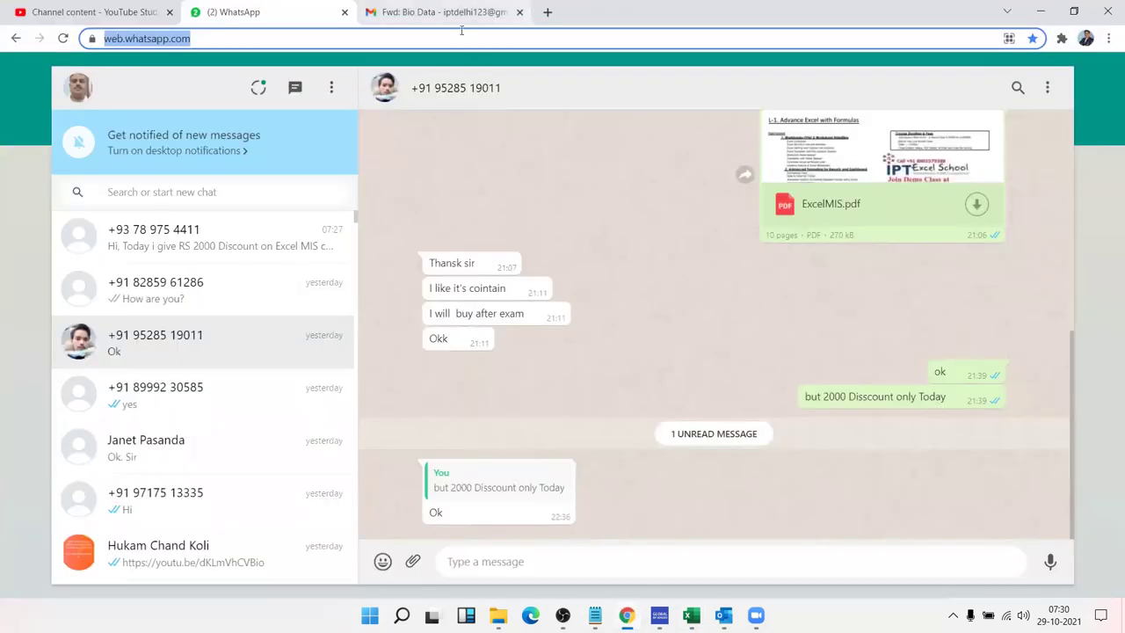
key("ctrl+t")
type("cu")
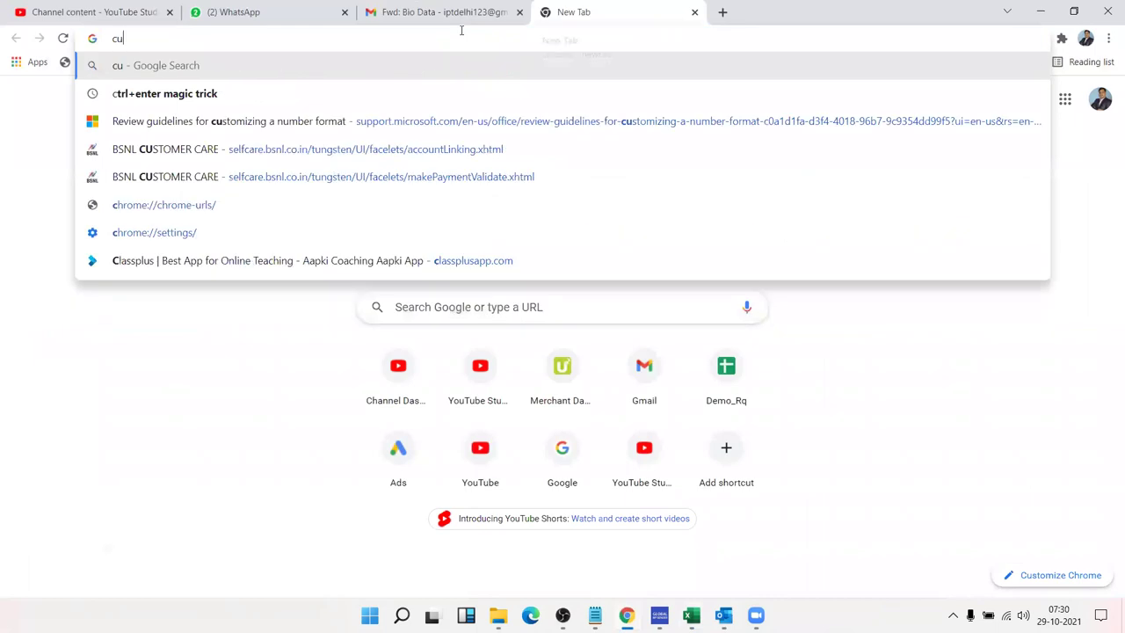
left_click(441, 214)
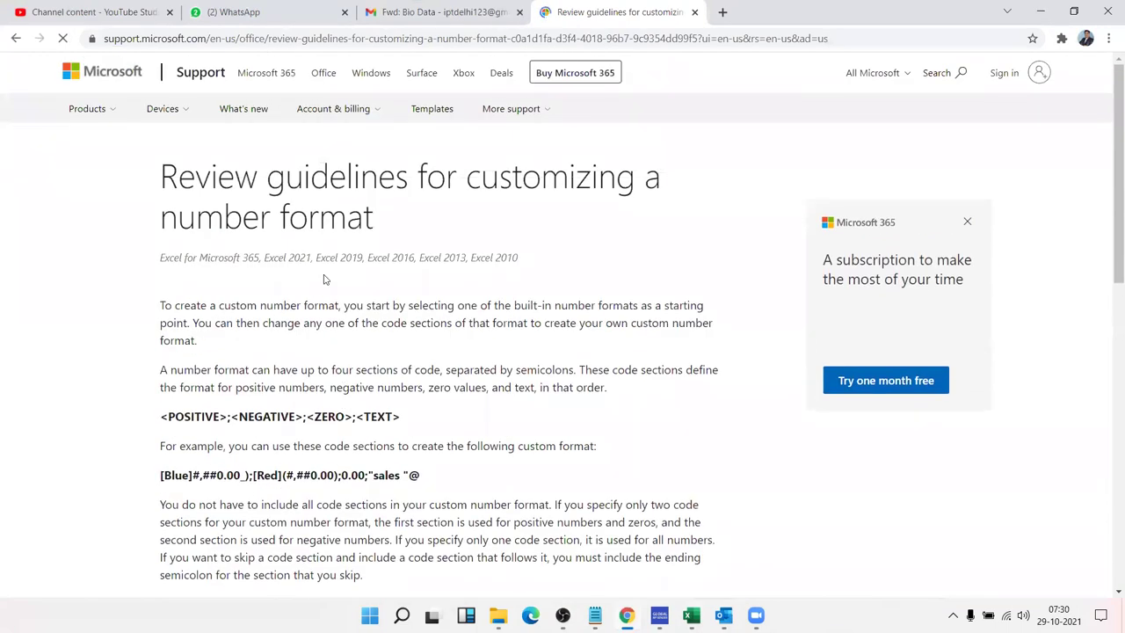
Highlight the article's <POSITIVE>;<NEGATIVE>;<ZERO>;<TEXT> code-section line
left_click_drag(386, 222, 158, 168)
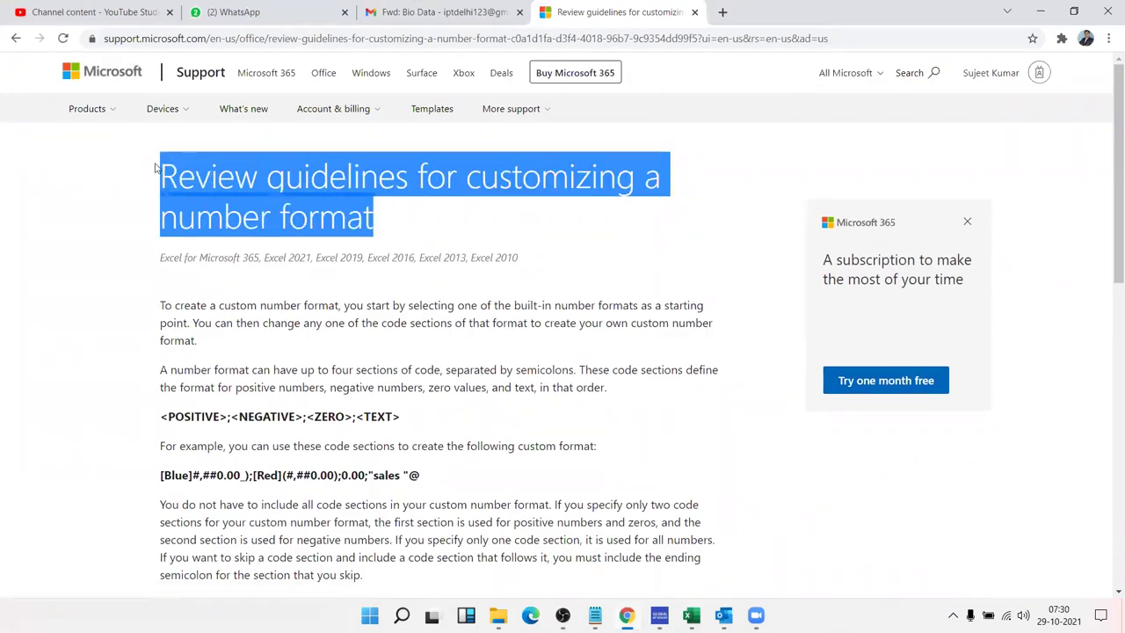
left_click(169, 38)
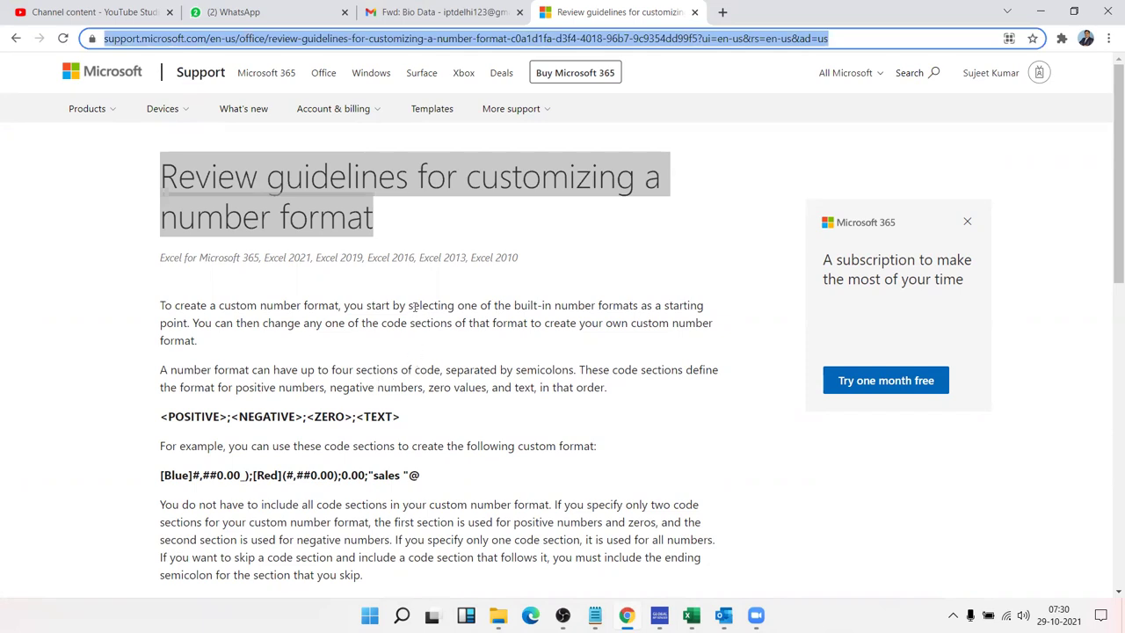
left_click(475, 397)
scroll(468, 397, "down", 1)
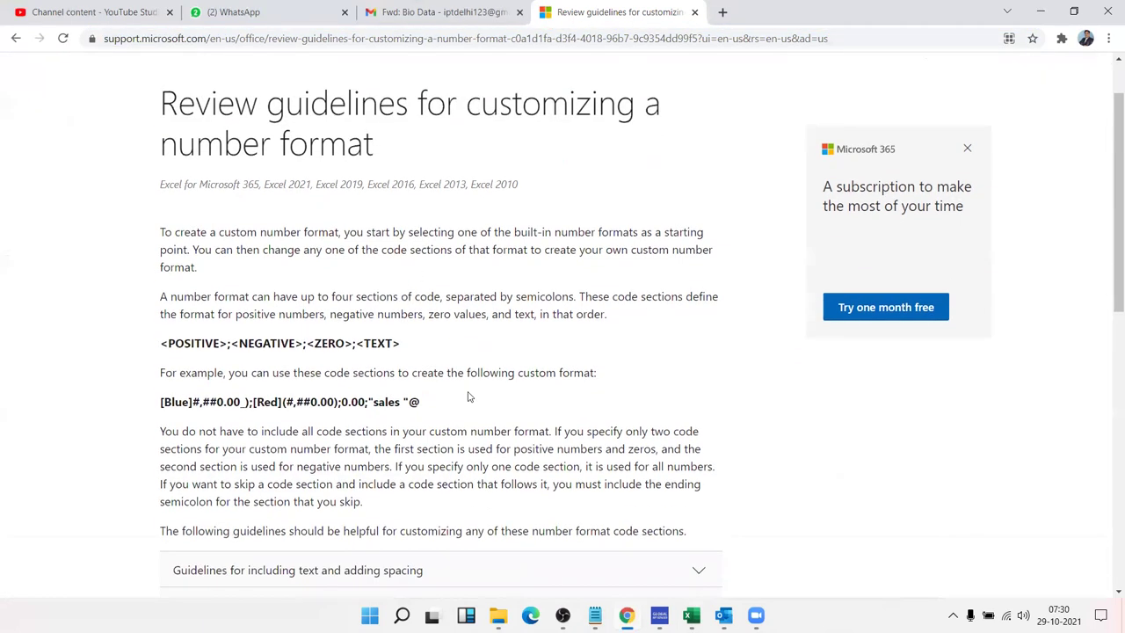
scroll(468, 397, "down", 2)
scroll(264, 299, "up", 1)
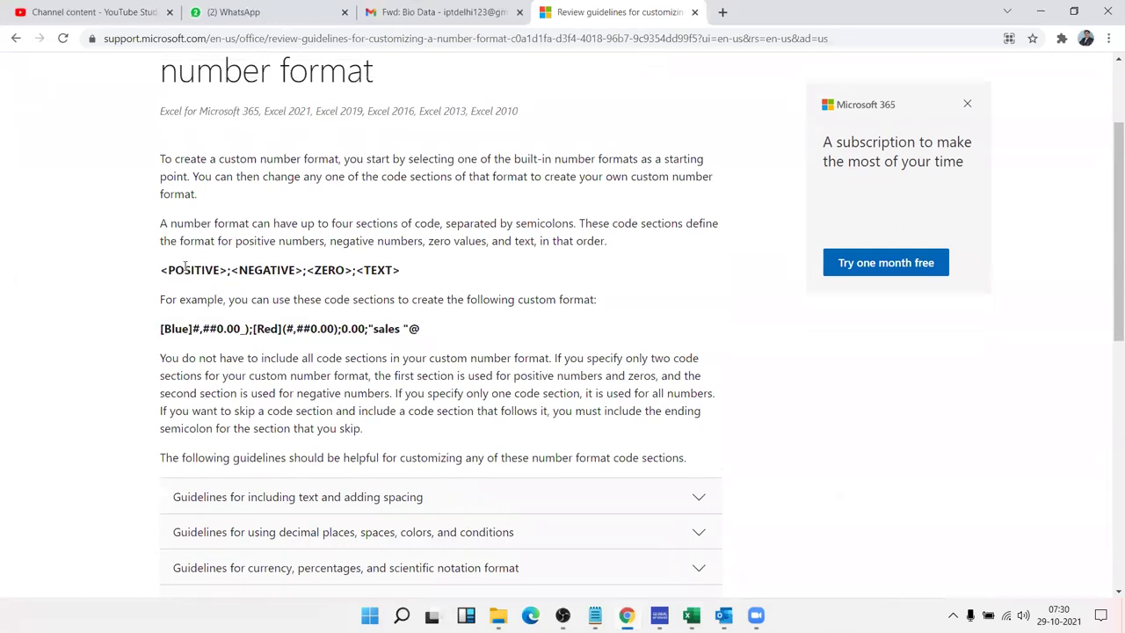
double_click(186, 267)
double_click(275, 270)
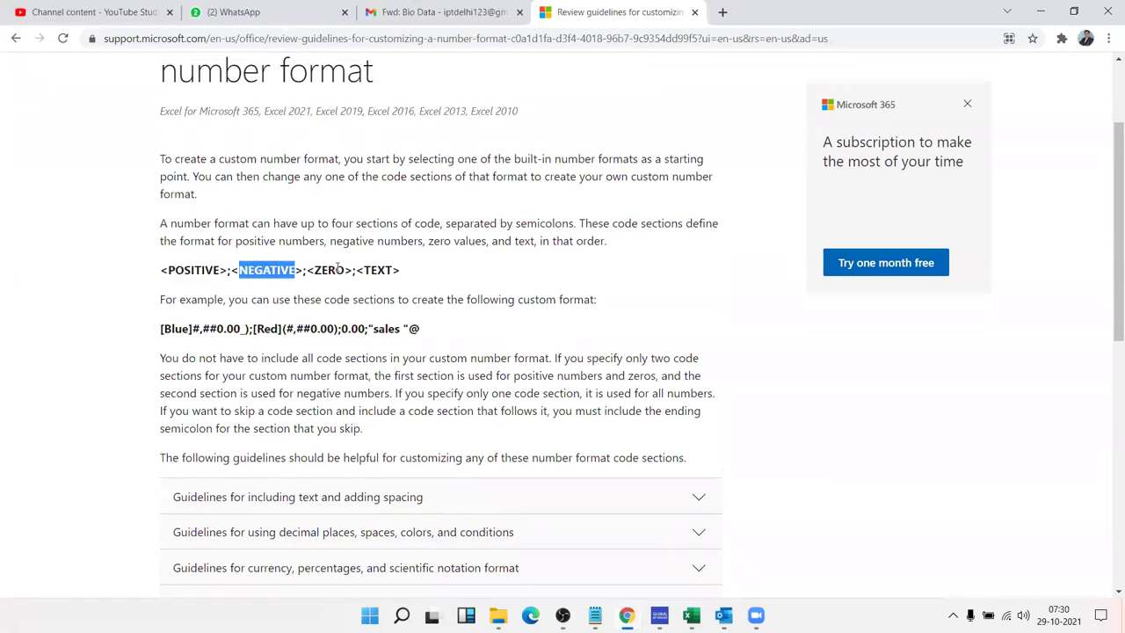
left_click(338, 269)
triple_click(378, 274)
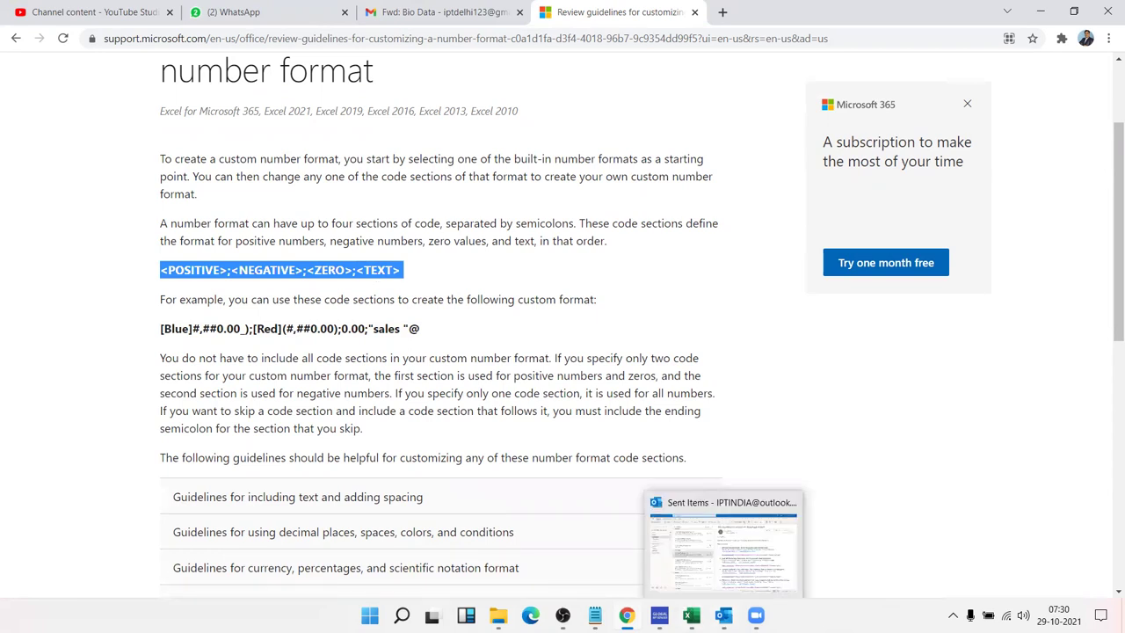
Back in Excel, insert Sheet2 and enter 15 in cell B2
mouse_move(691, 616)
left_click(857, 550)
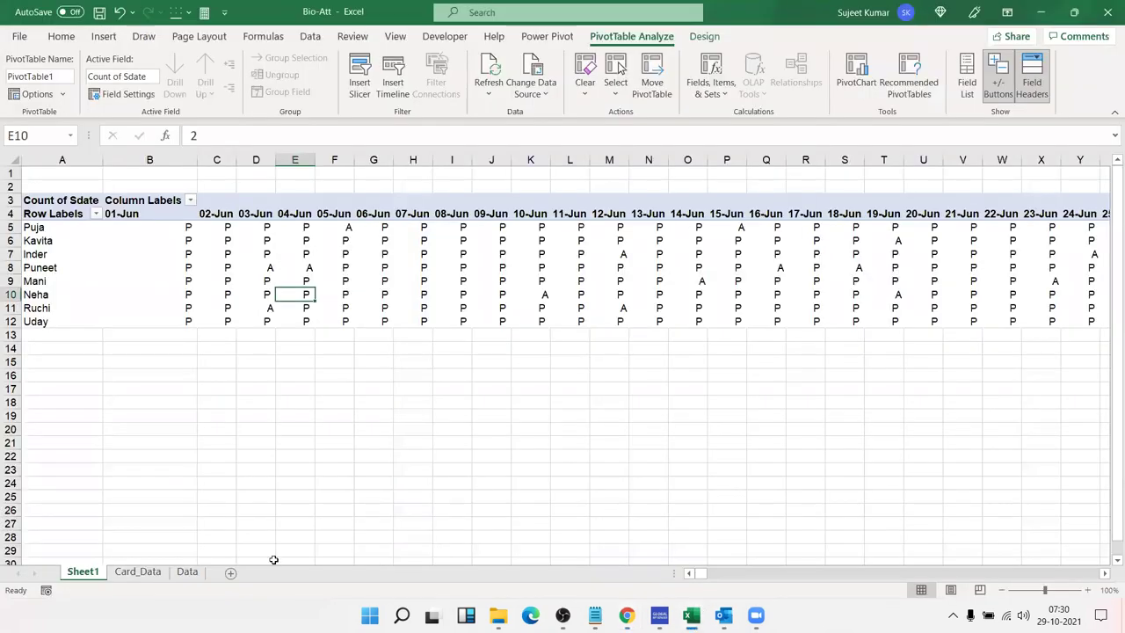
left_click(230, 573)
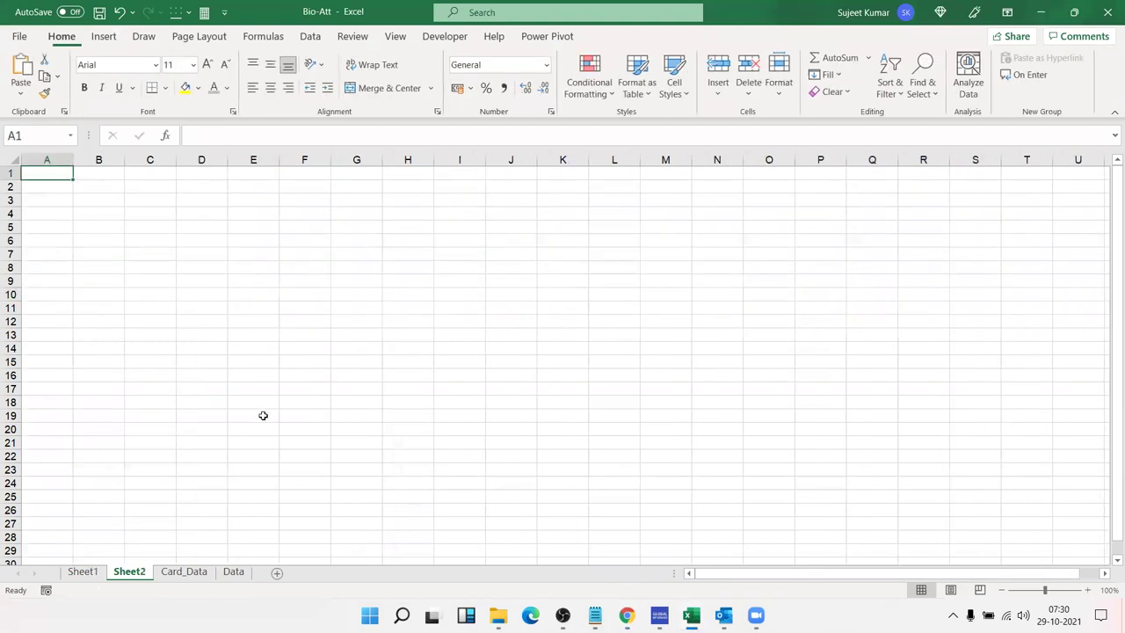
scroll(274, 361, "up", 5, "ctrl")
scroll(274, 360, "up", 1, "ctrl")
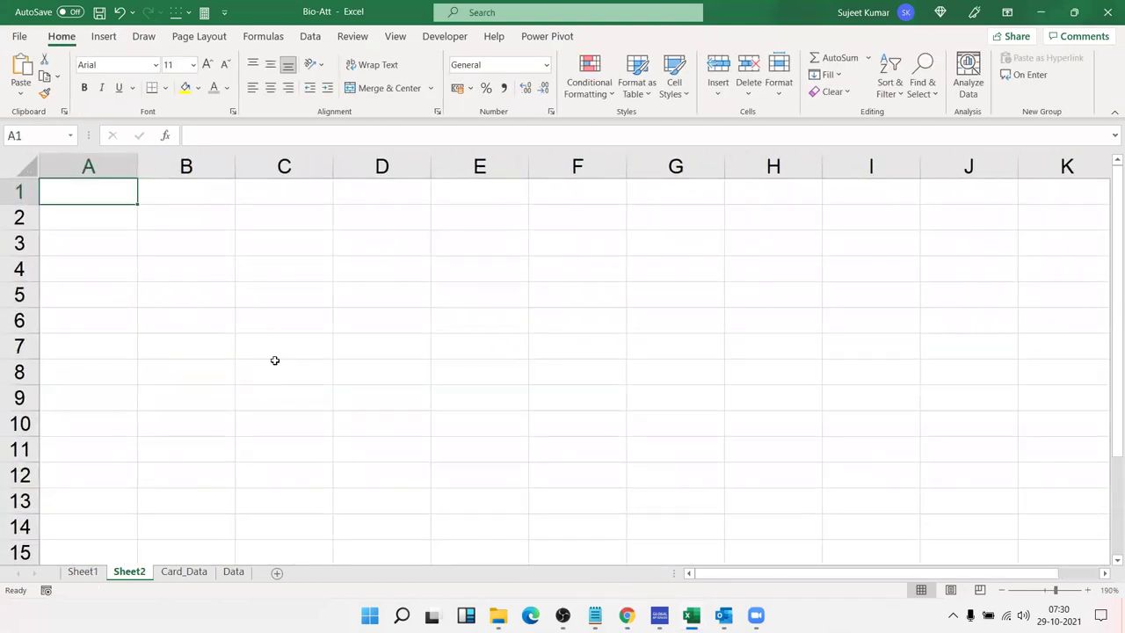
scroll(274, 360, "up", 4, "ctrl")
scroll(274, 361, "up", 2, "ctrl")
left_click(271, 255)
type("15")
key("Return")
Give B2 the custom number format "MRP"
right_click(271, 254)
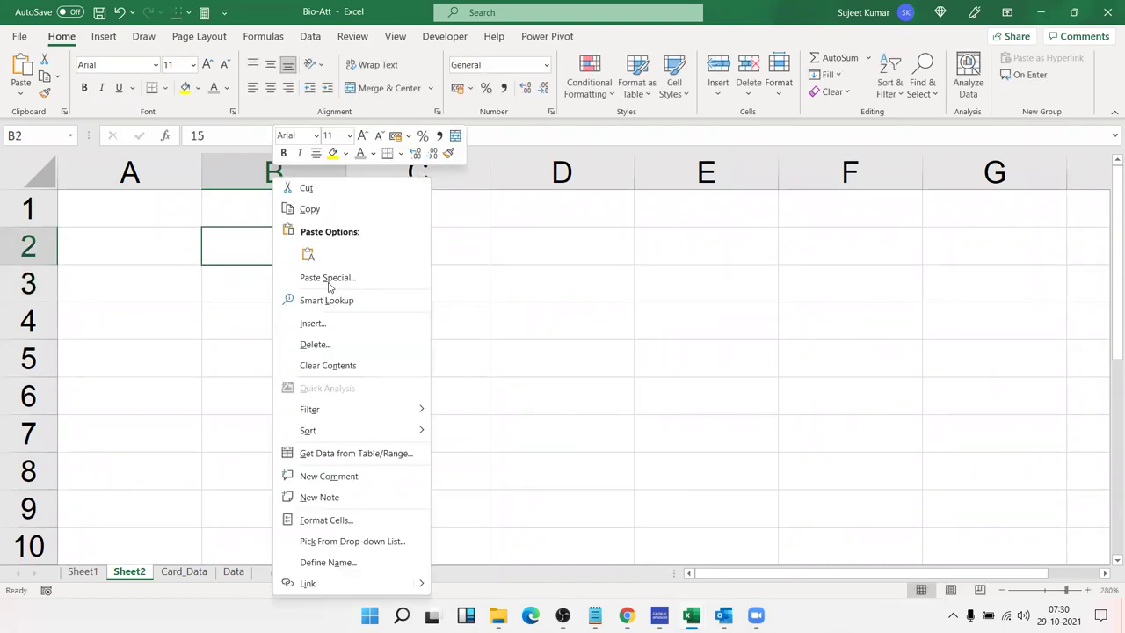
left_click(322, 517)
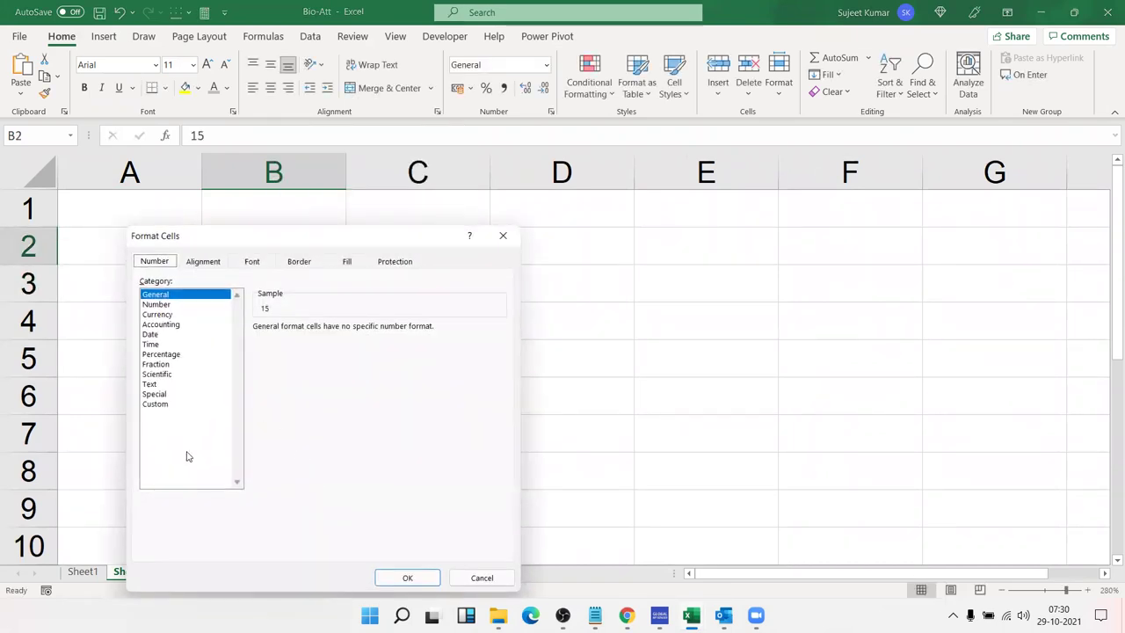
left_click(159, 405)
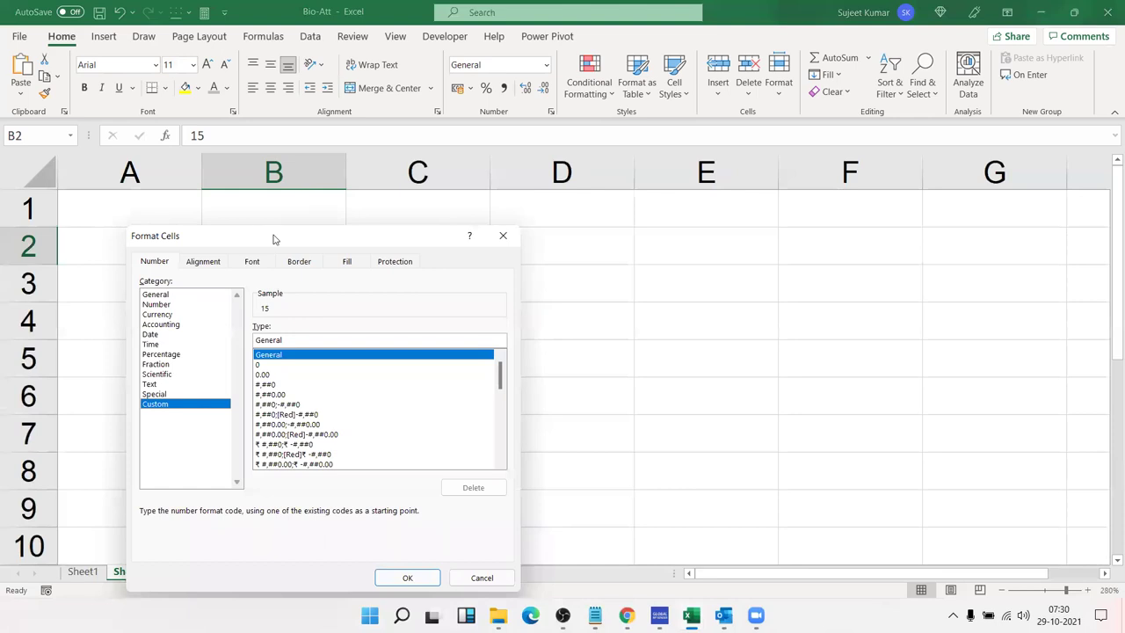
left_click_drag(266, 239, 528, 261)
double_click(530, 361)
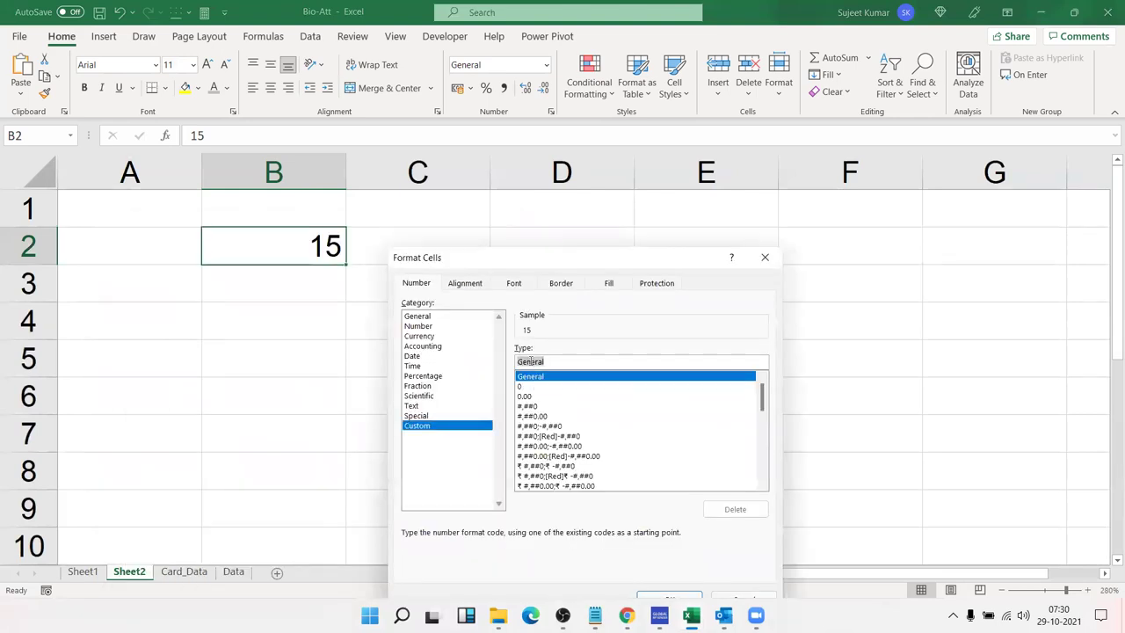
type("\"MRP")
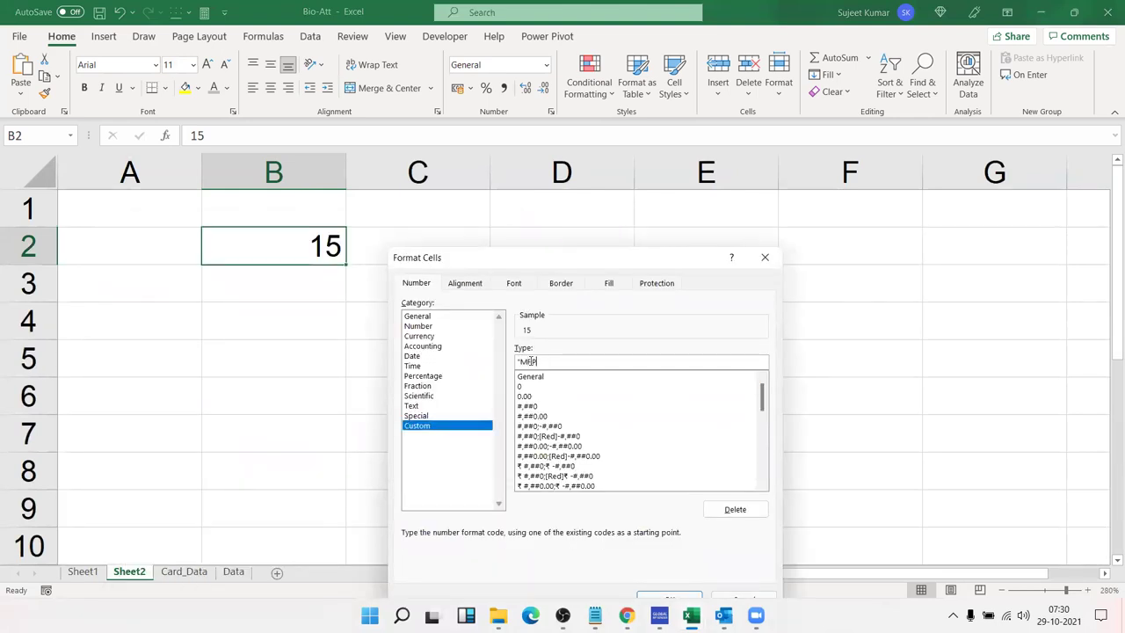
type("\"")
left_click_drag(511, 259, 559, 166)
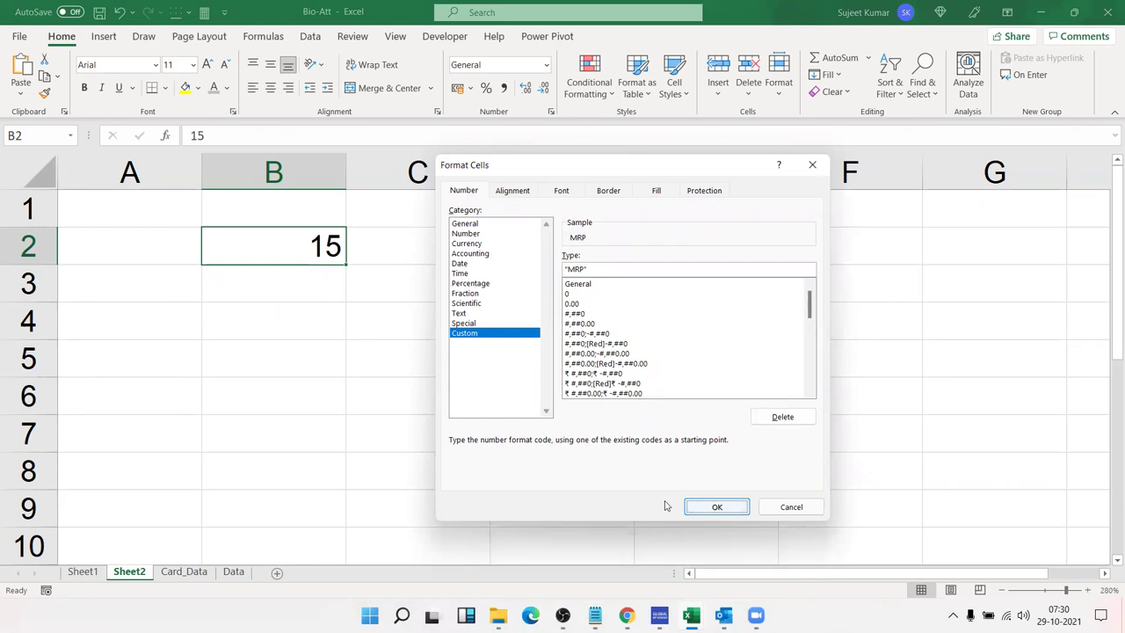
left_click(712, 509)
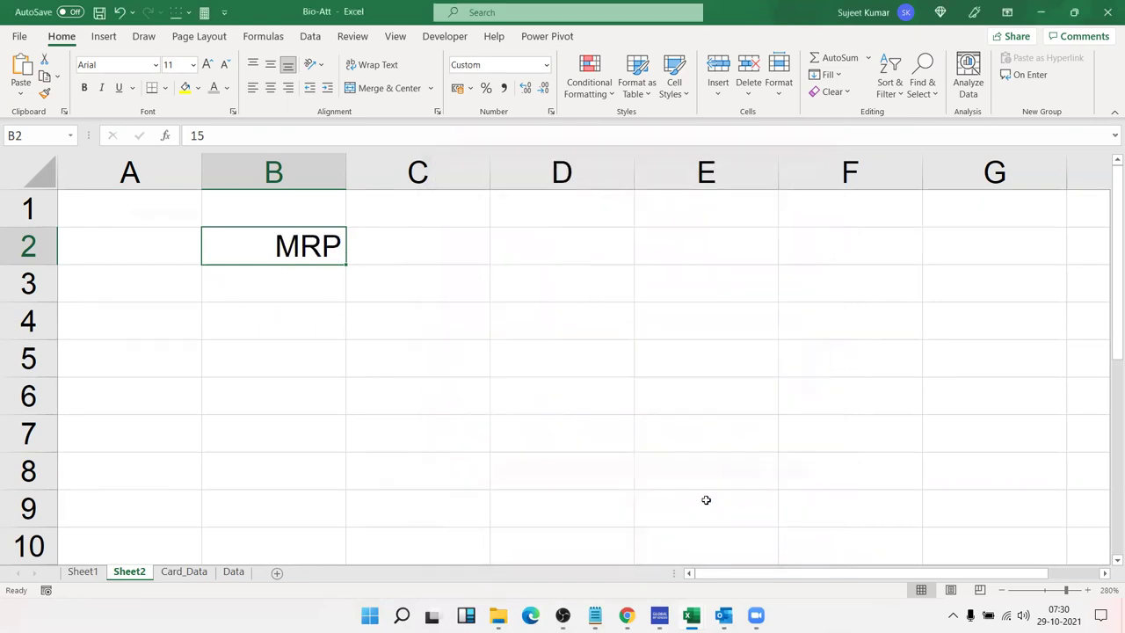
Edit B2's custom format to "MRP";"DIS" so negatives display DIS
left_click(551, 111)
left_click(431, 329)
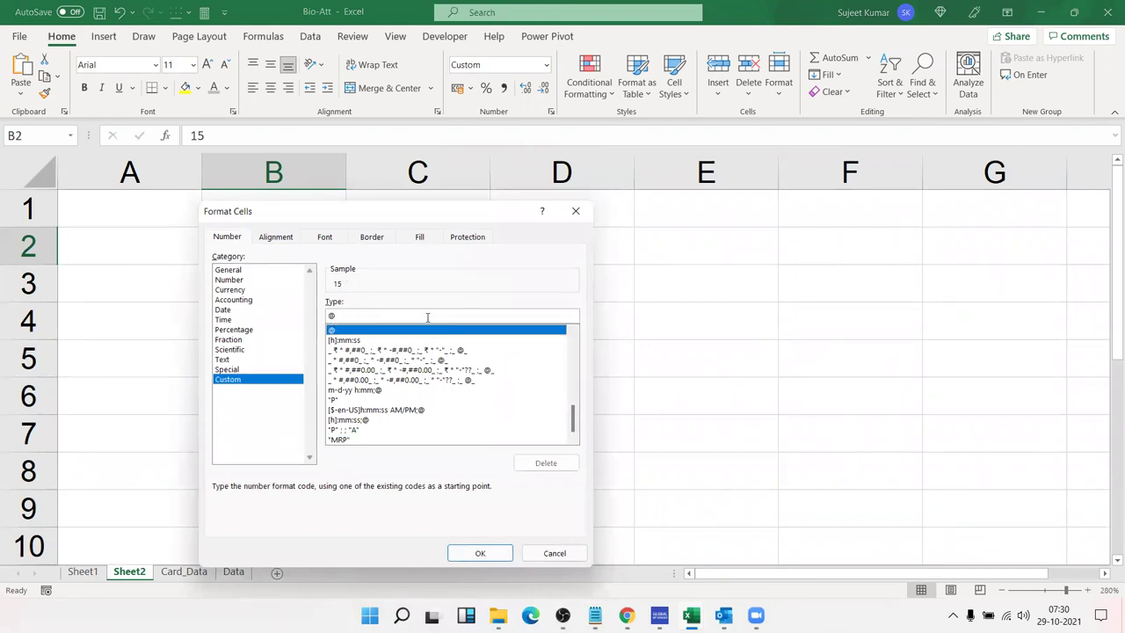
left_click(367, 440)
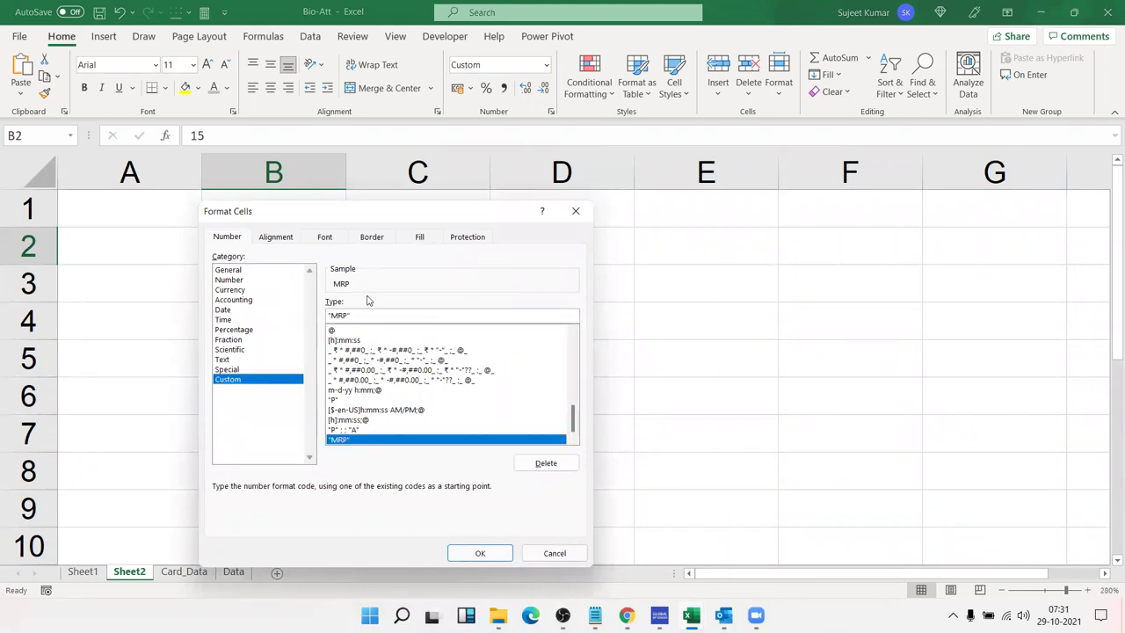
left_click_drag(386, 220, 646, 208)
left_click(637, 305)
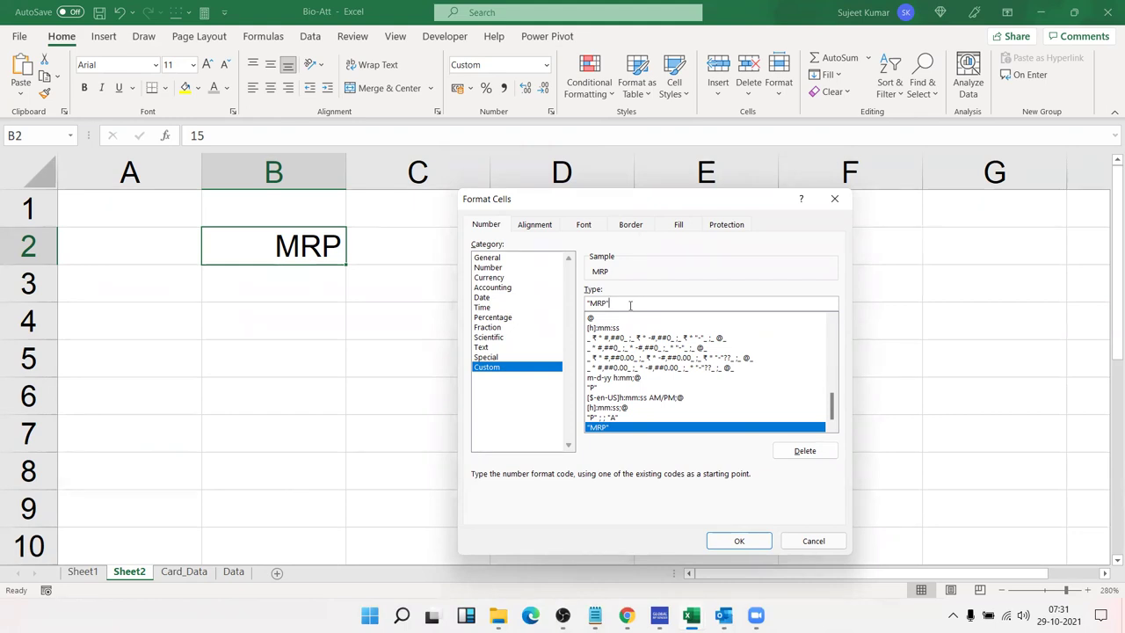
type(" ;")
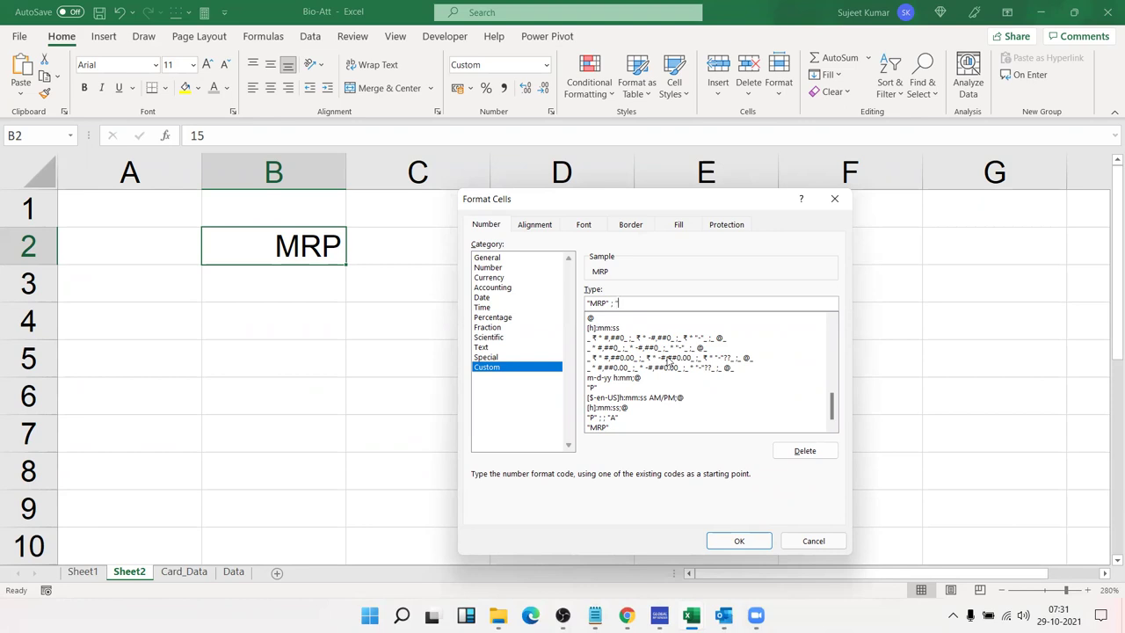
type("DIS")
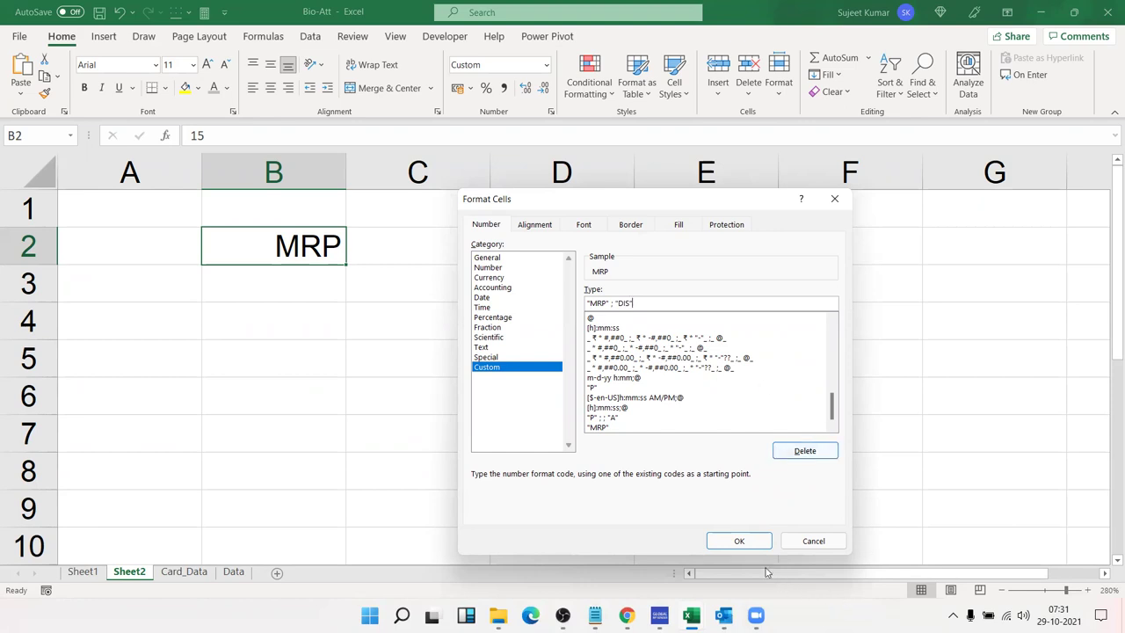
Apply the two-section MRP/DIS custom format and enter -854 in B2 to test it
left_click(739, 541)
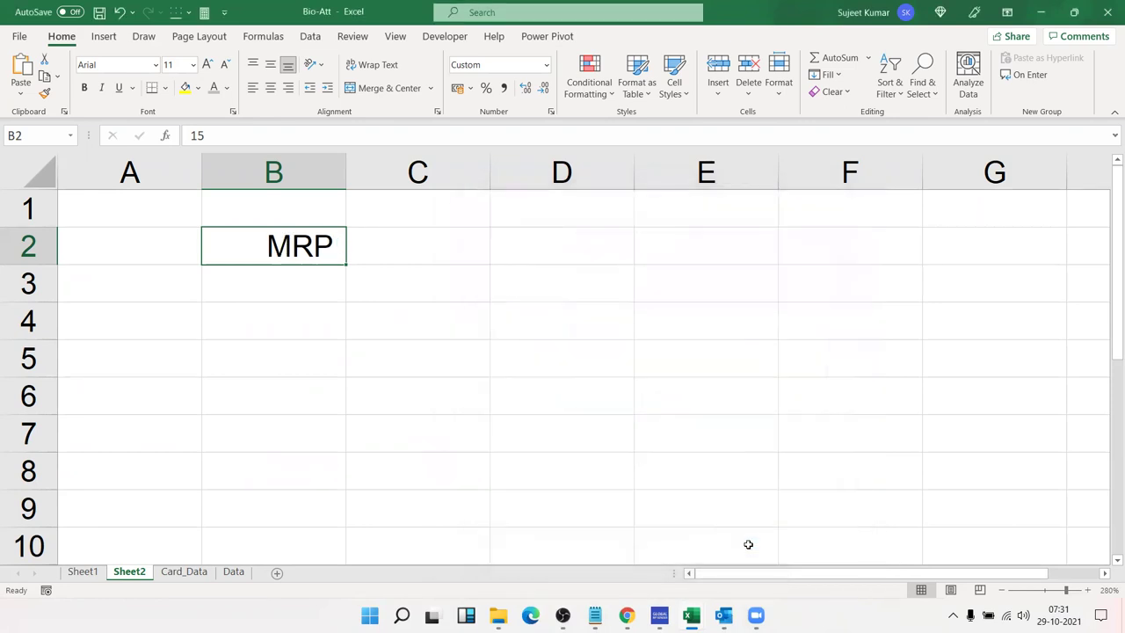
type("-854")
key("Return")
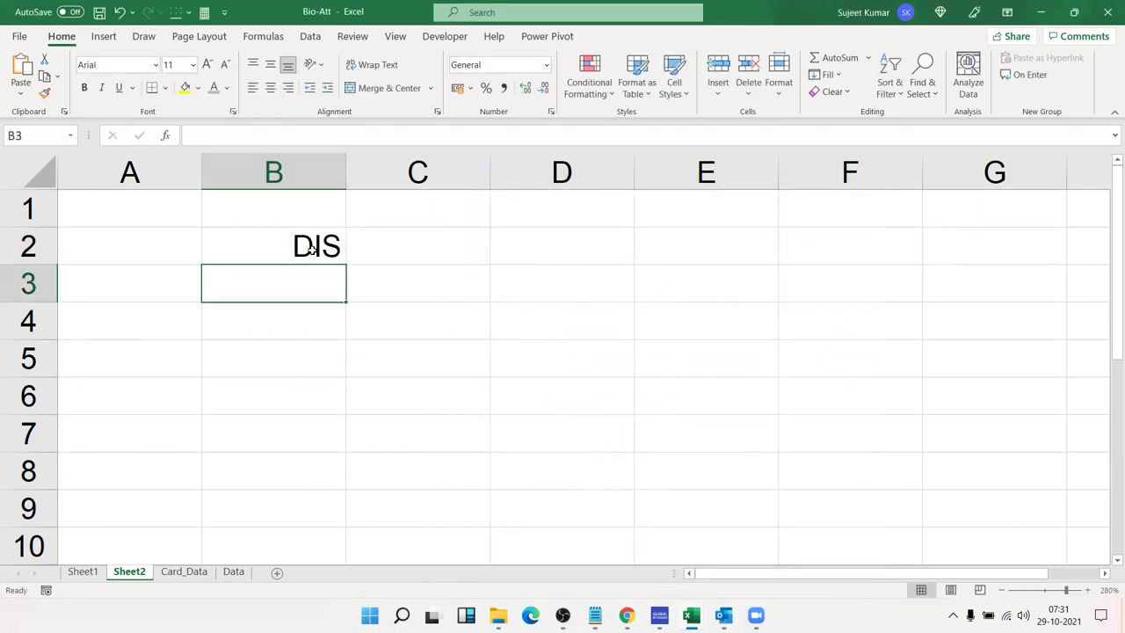
Erase the custom format code, close Format Cells without applying, and clear B2's entry
left_click(312, 250)
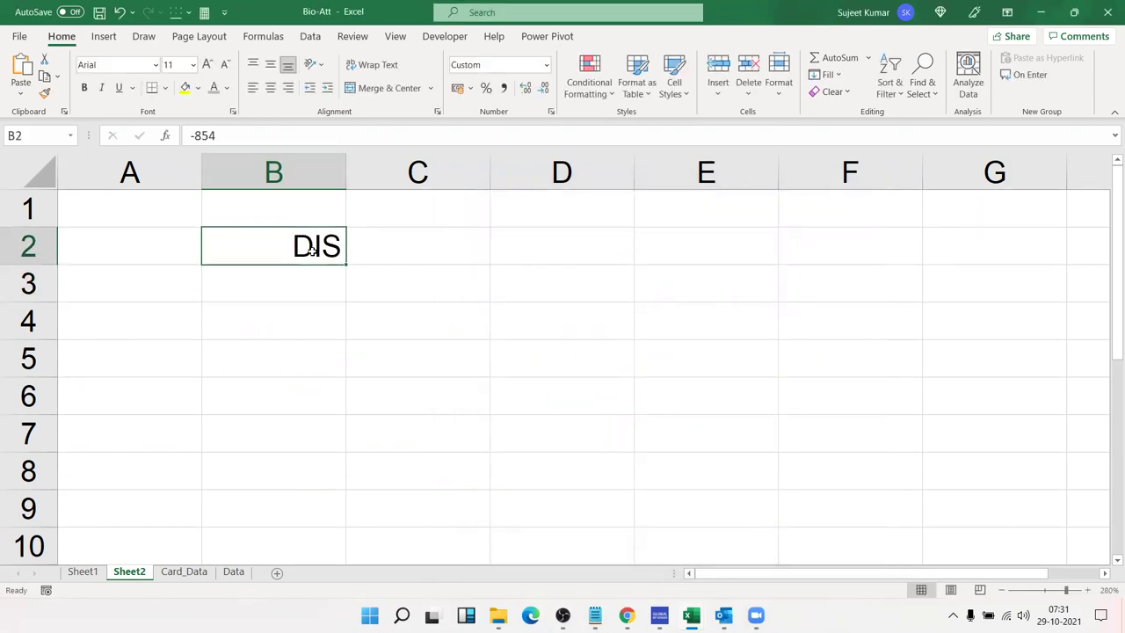
left_click(550, 112)
left_click(651, 305)
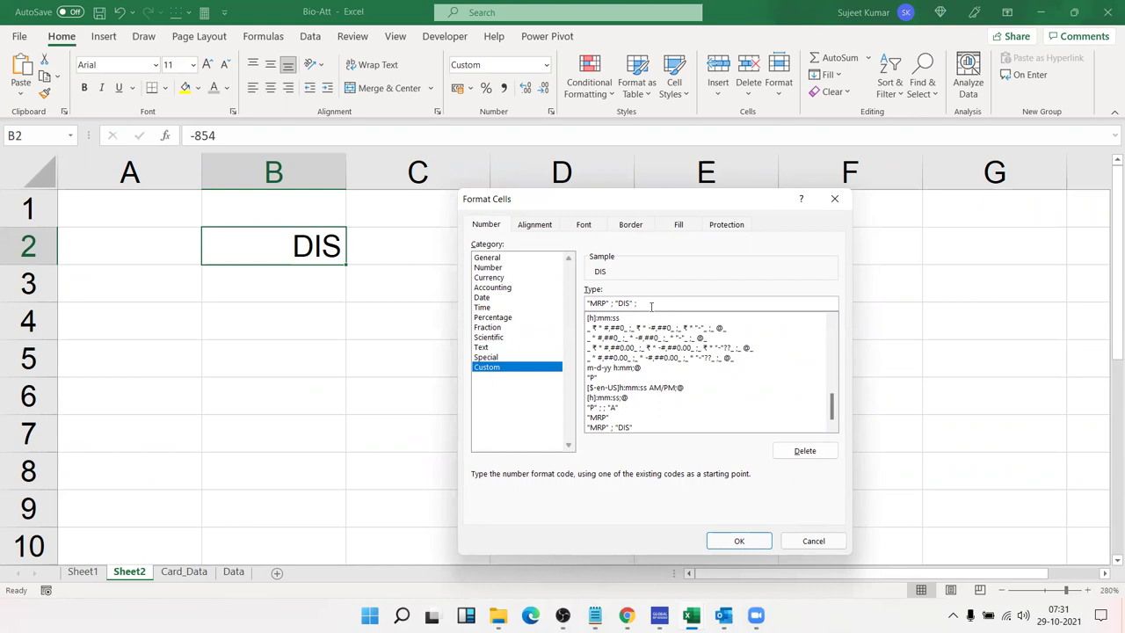
key("ctrl+a")
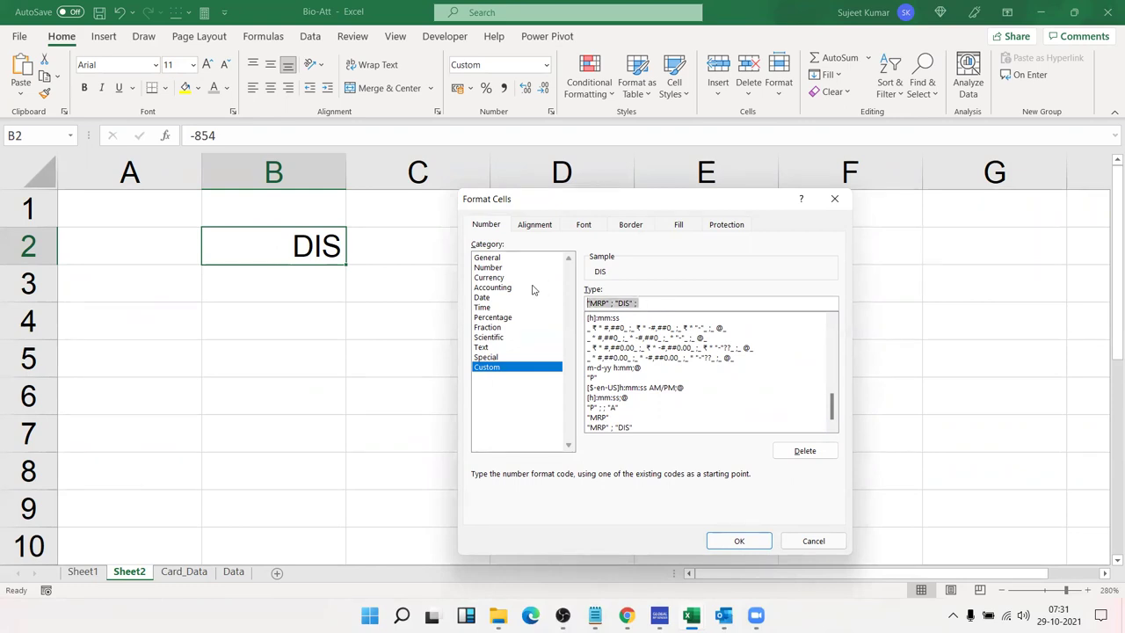
key("BackSpace")
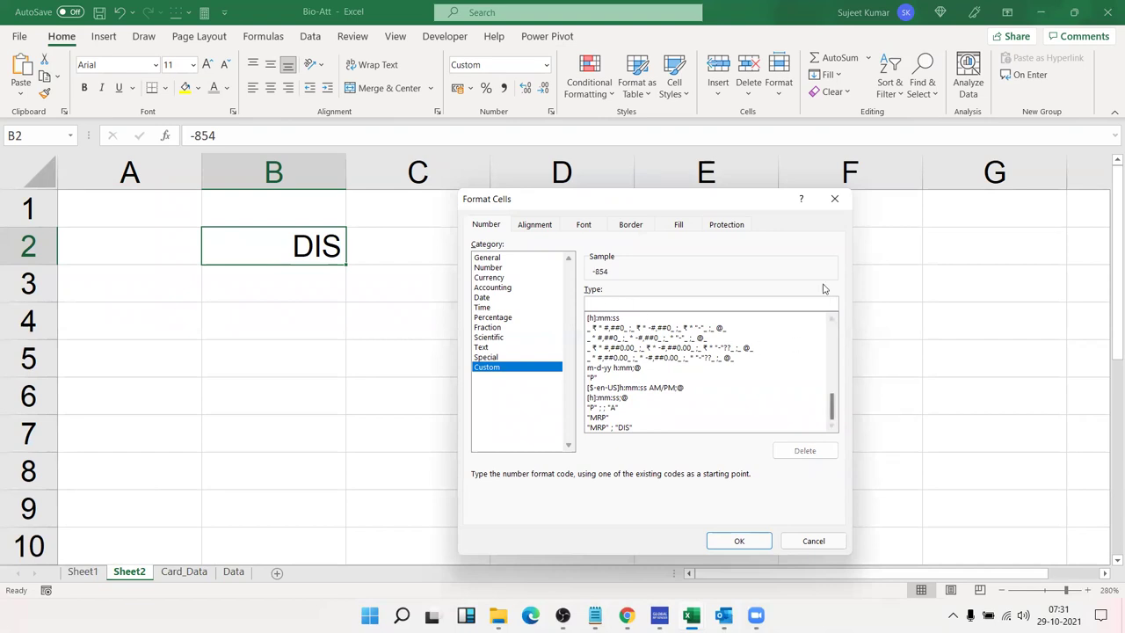
left_click(834, 200)
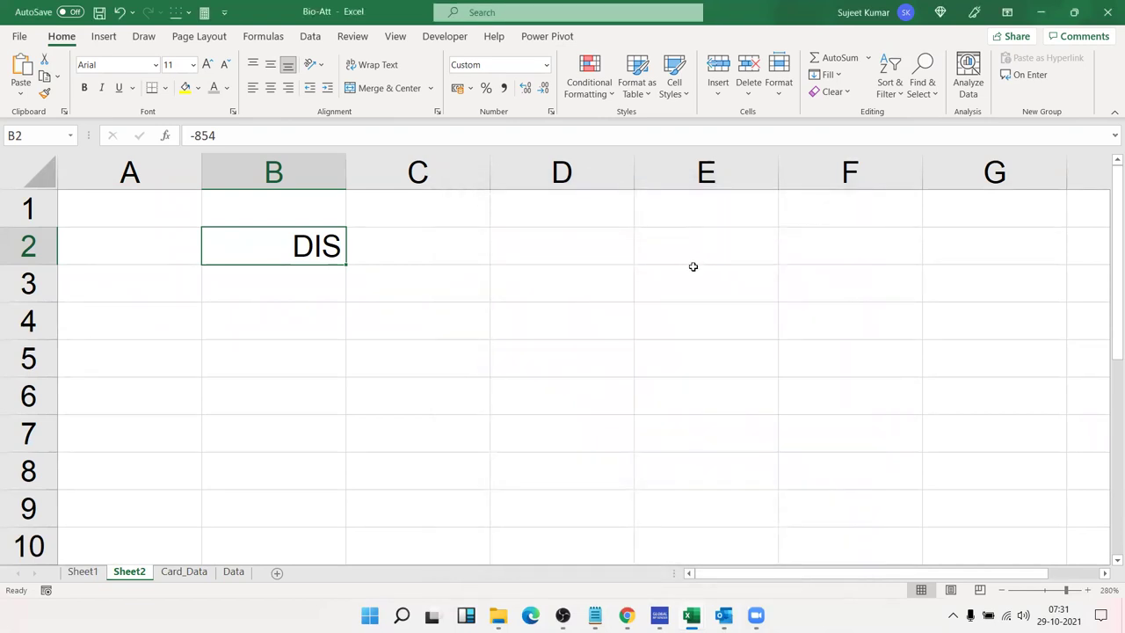
key("Delete")
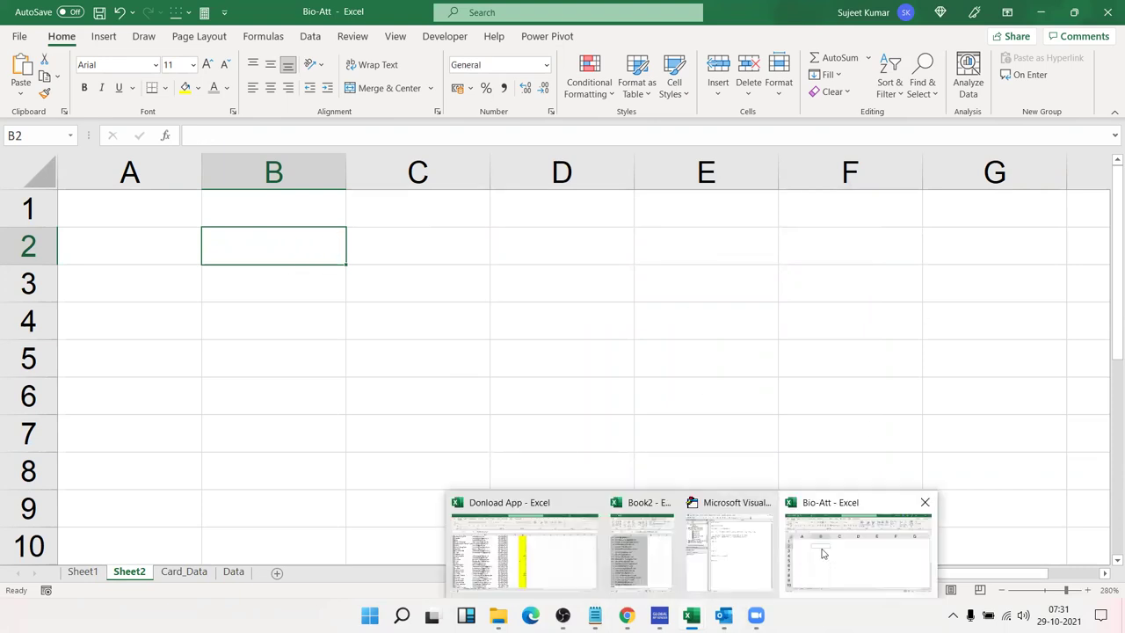
left_click(822, 550)
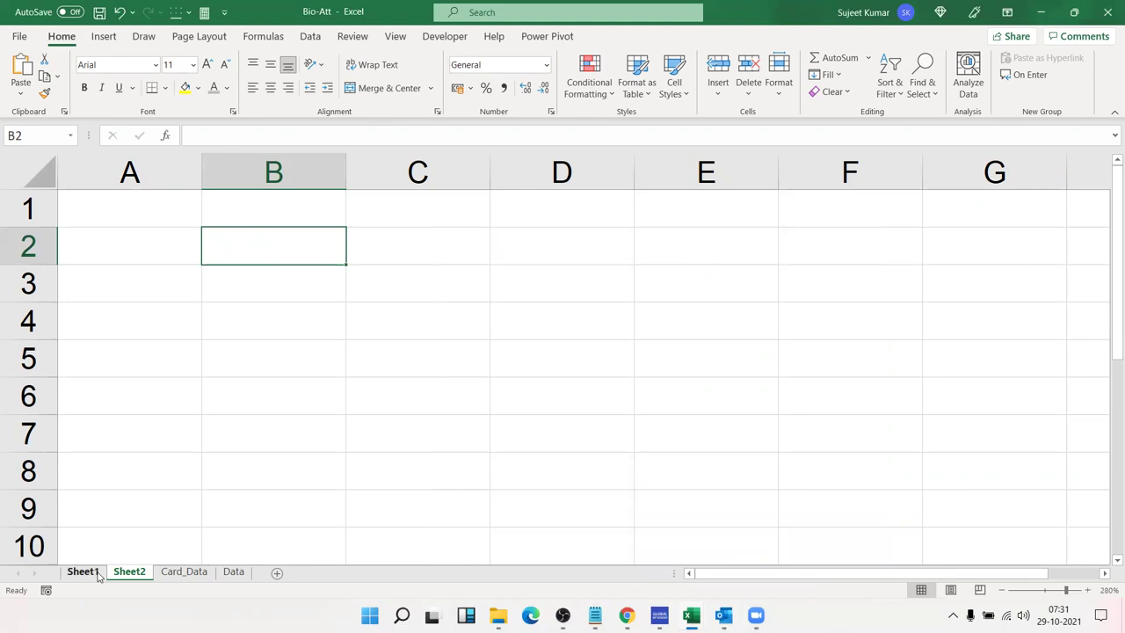
left_click(82, 571)
left_click(374, 270)
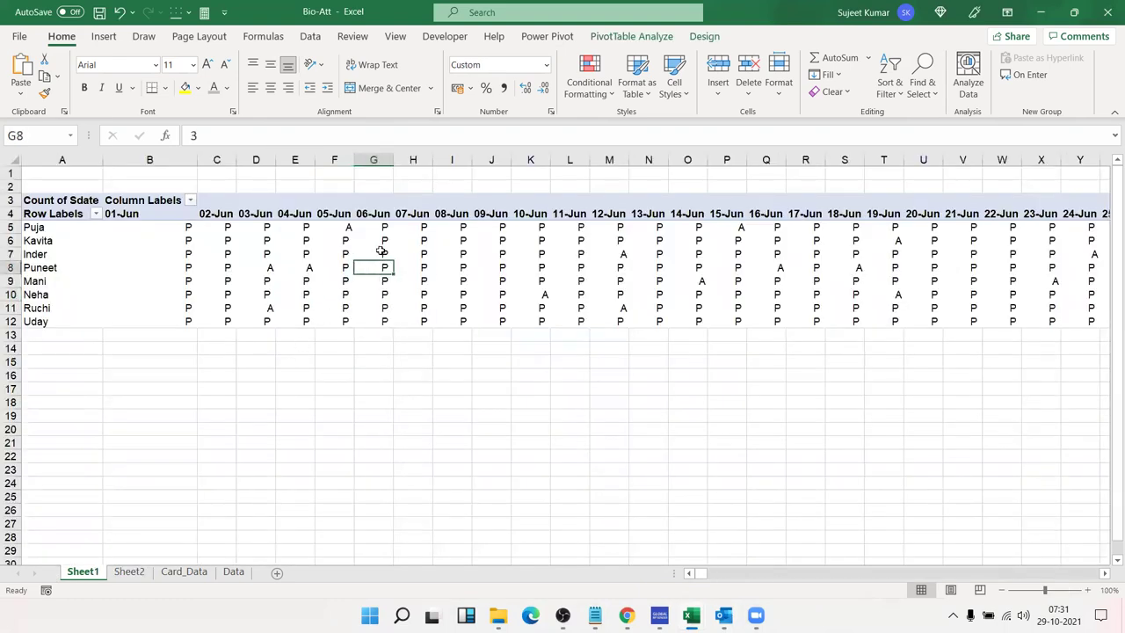
left_click_drag(376, 240, 722, 316)
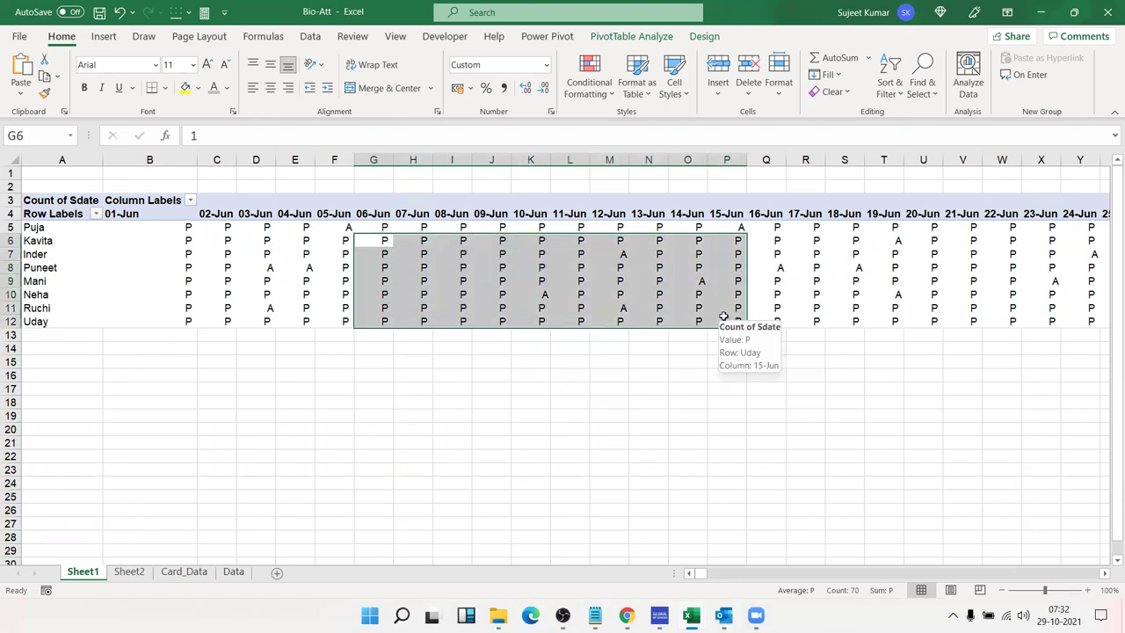
left_click(345, 265)
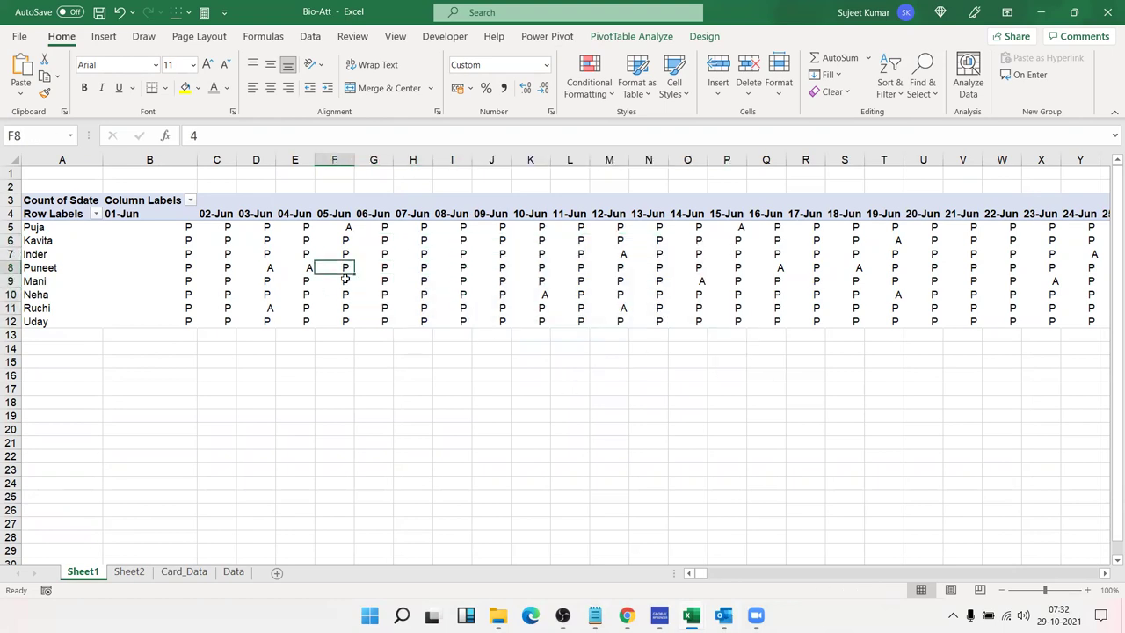
mouse_move(345, 280)
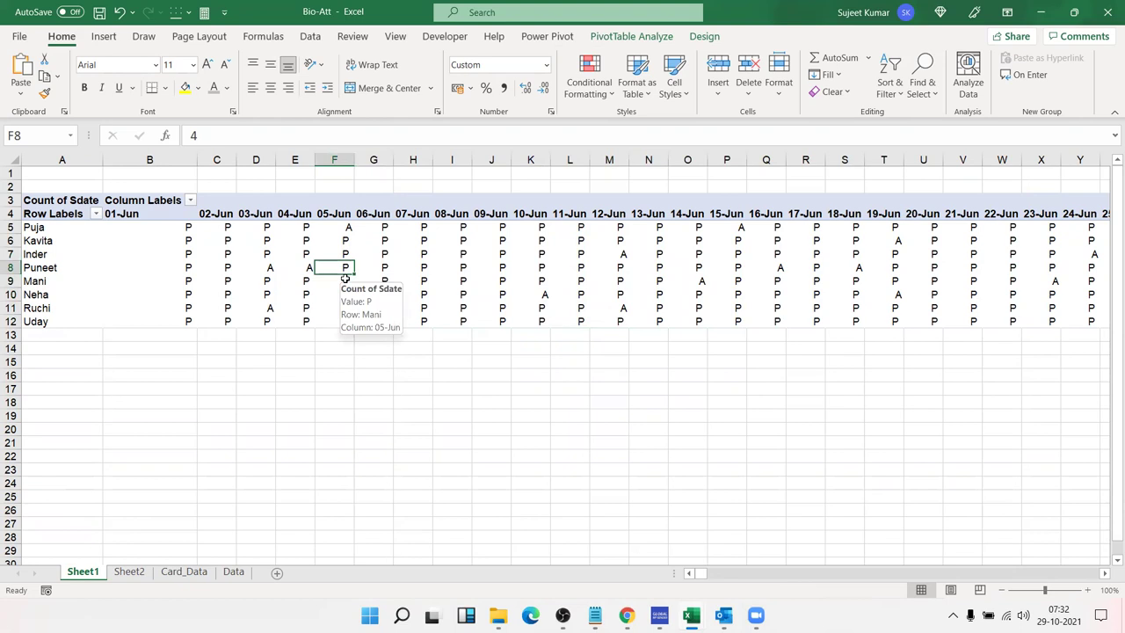
left_click_drag(357, 262, 405, 244)
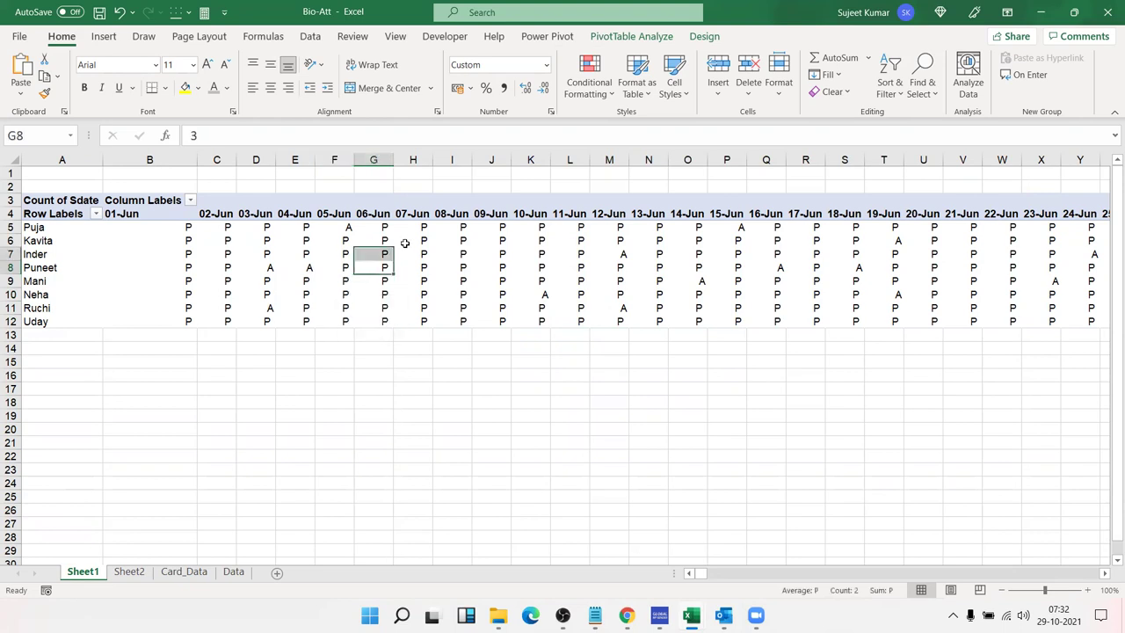
left_click(494, 256)
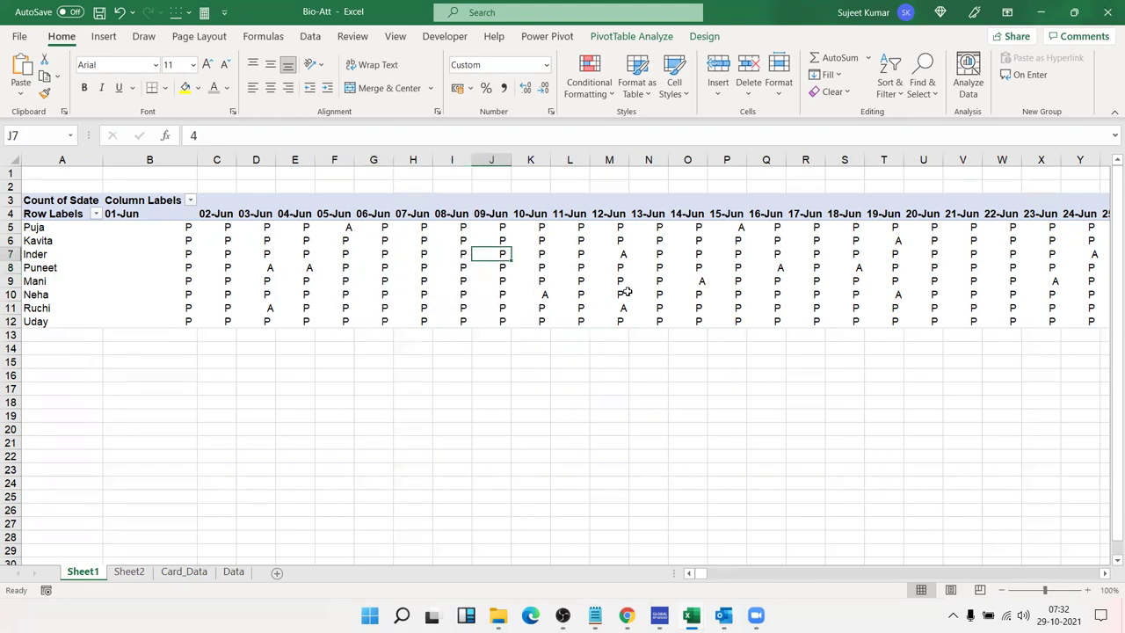
left_click(627, 294)
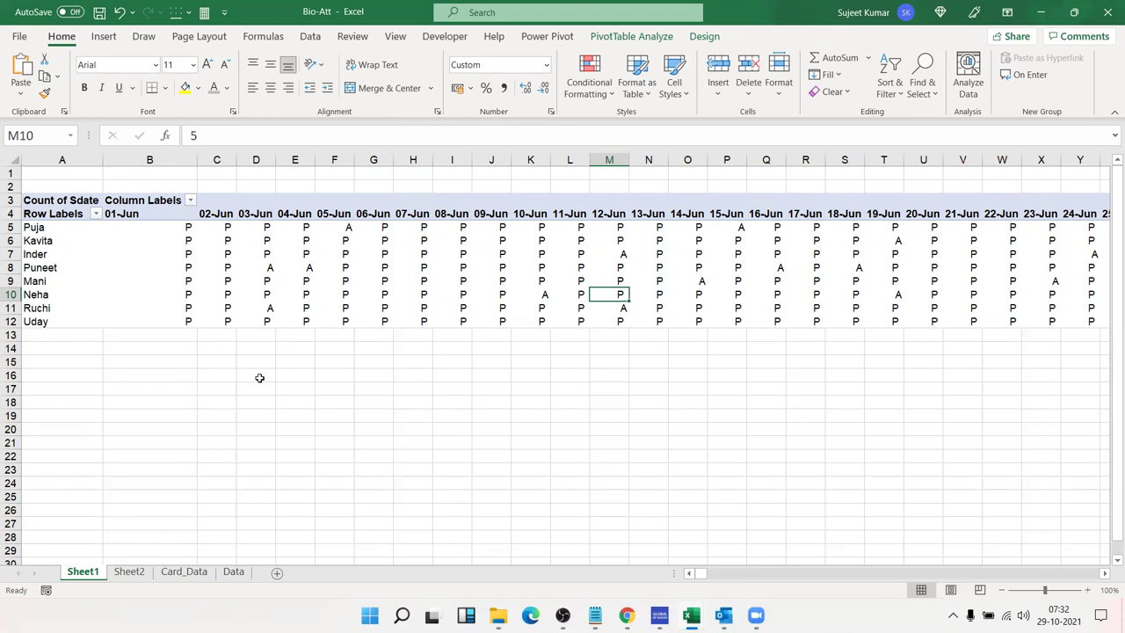
Look over Card_Data, then return to Sheet1's attendance pivot and select several P/A mark cells
left_click(134, 573)
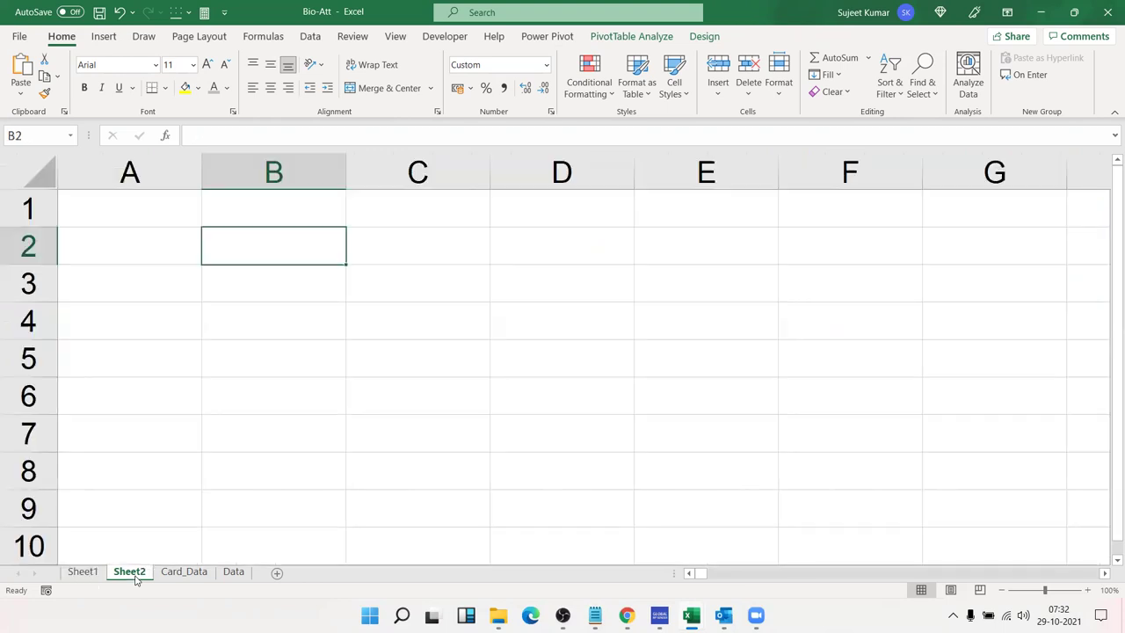
left_click(183, 573)
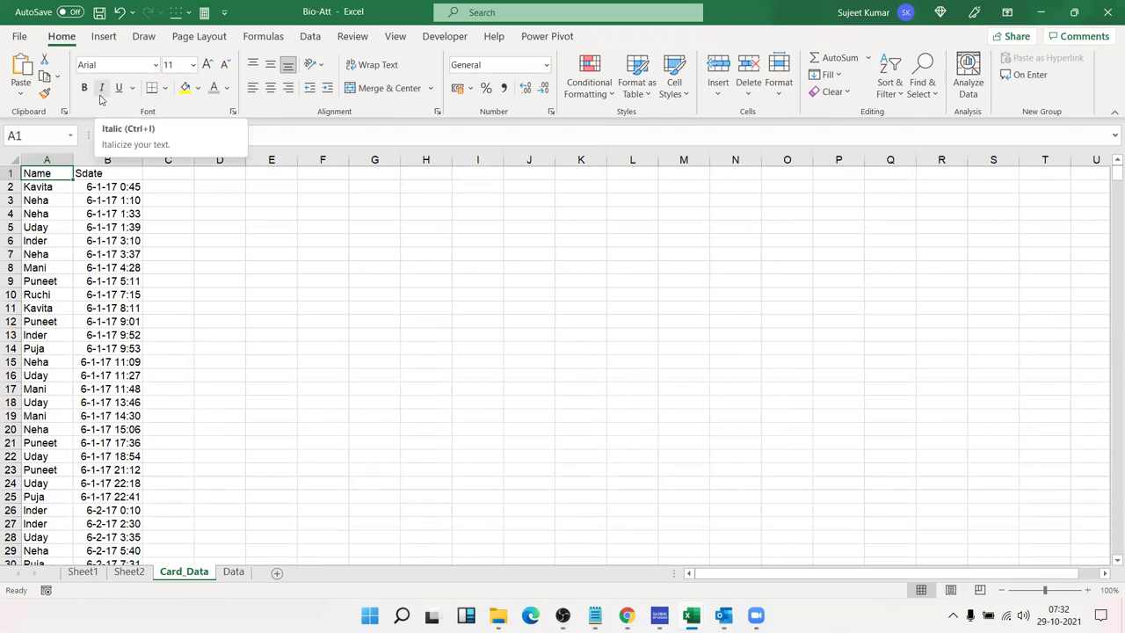
left_click(83, 572)
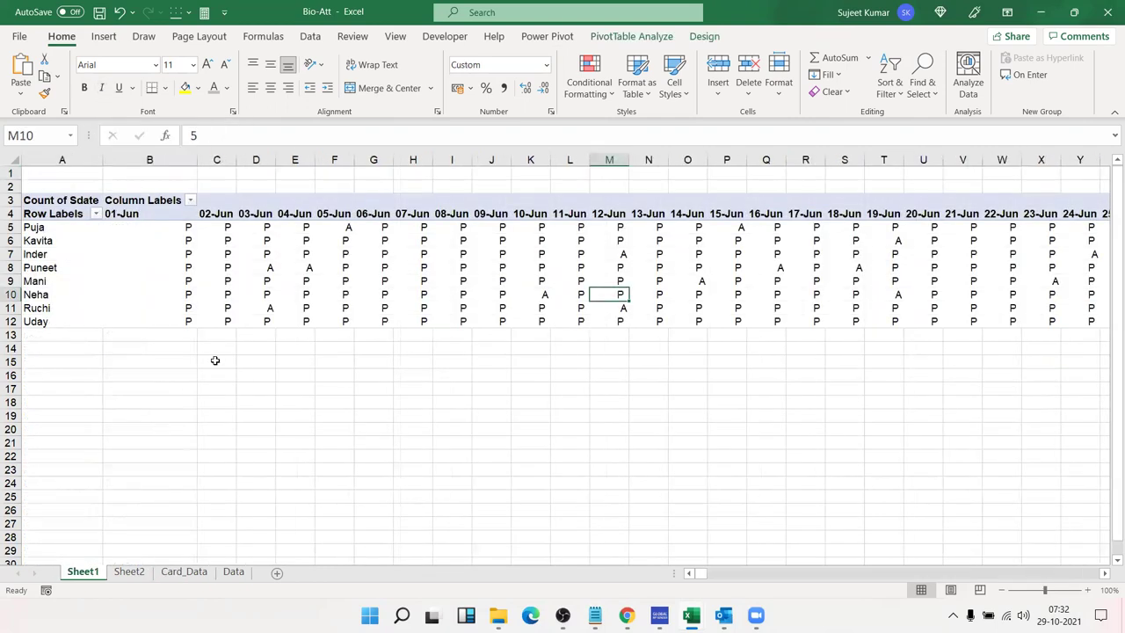
left_click_drag(246, 267, 305, 266)
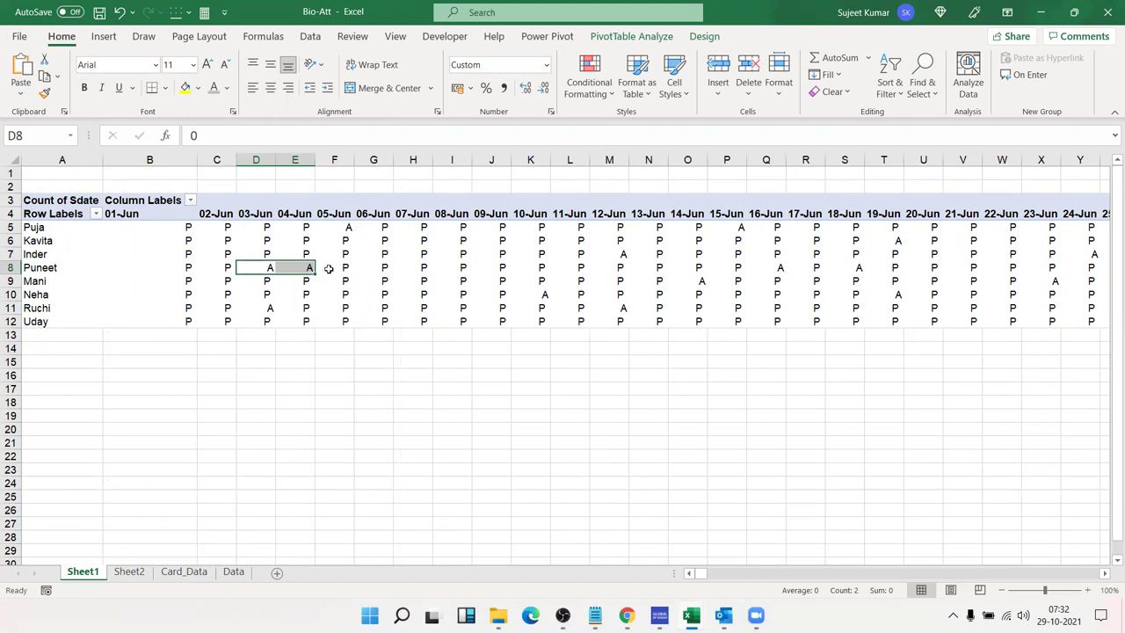
left_click(352, 254)
left_click(478, 266)
left_click_drag(777, 308, 298, 226)
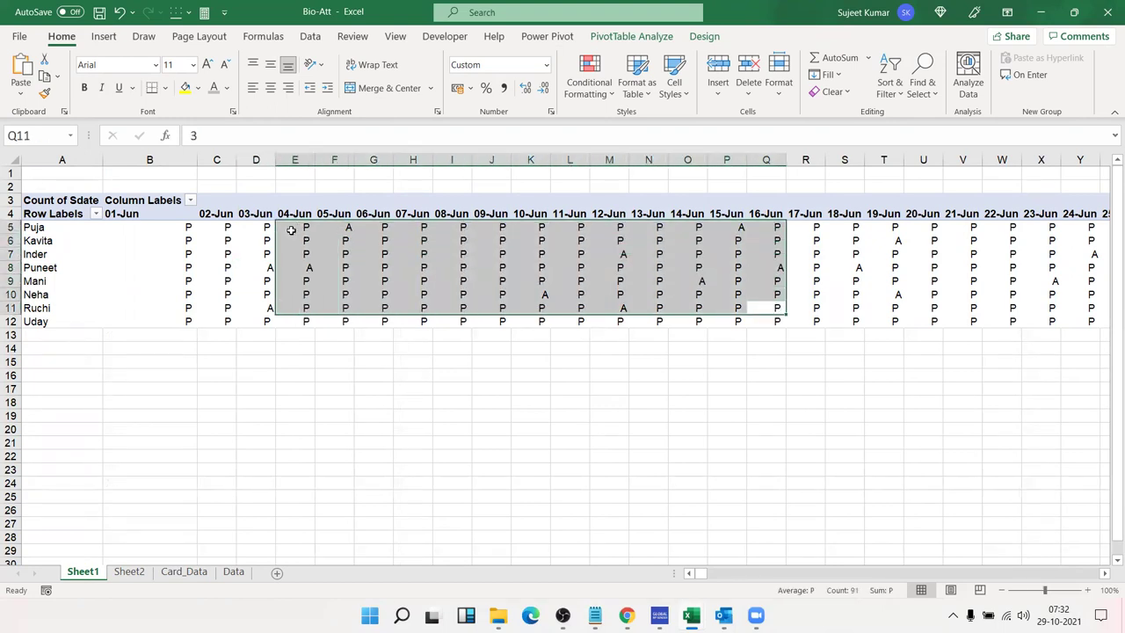
left_click(240, 264)
Try editing Puneet's 03-Jun mark, dismiss the can't-edit warning, then move to Sheet2
left_click(213, 136)
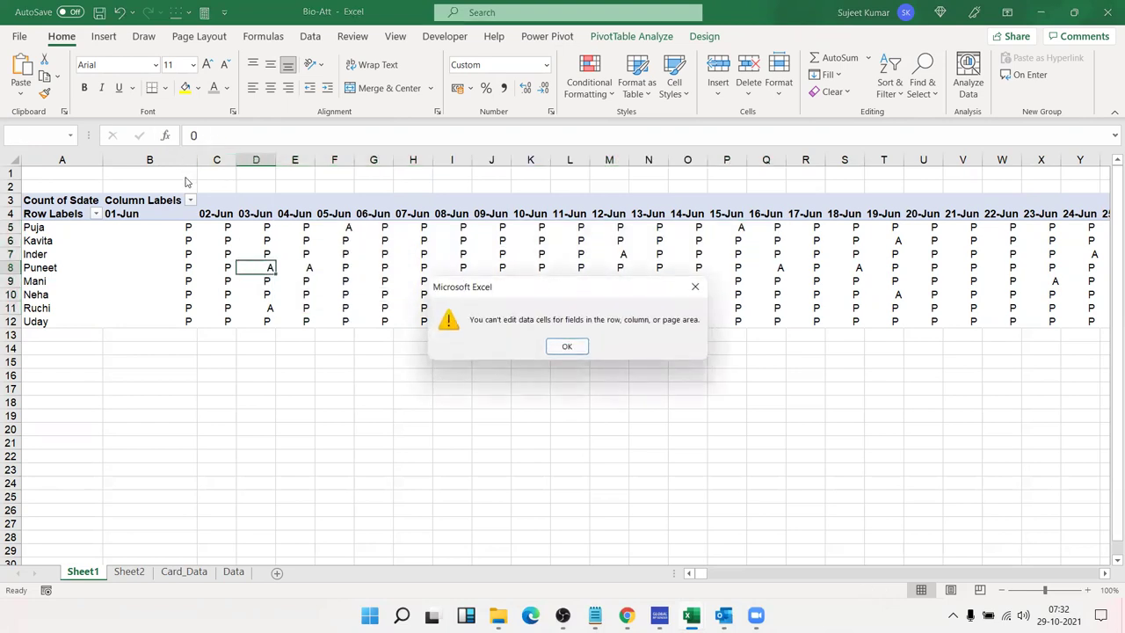
key("Return")
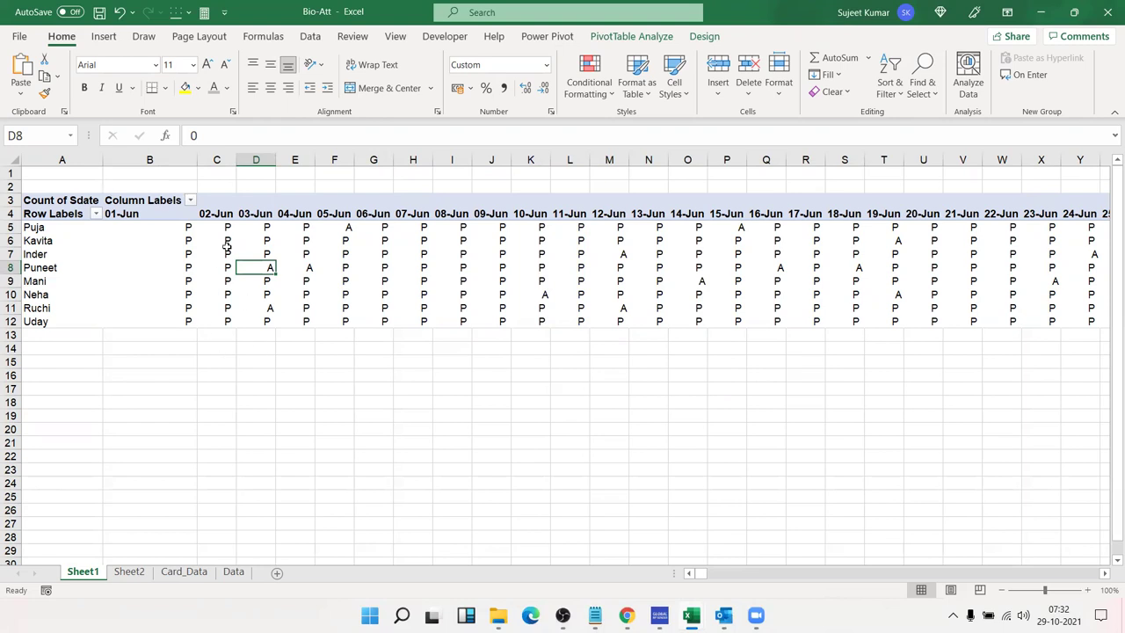
mouse_move(136, 254)
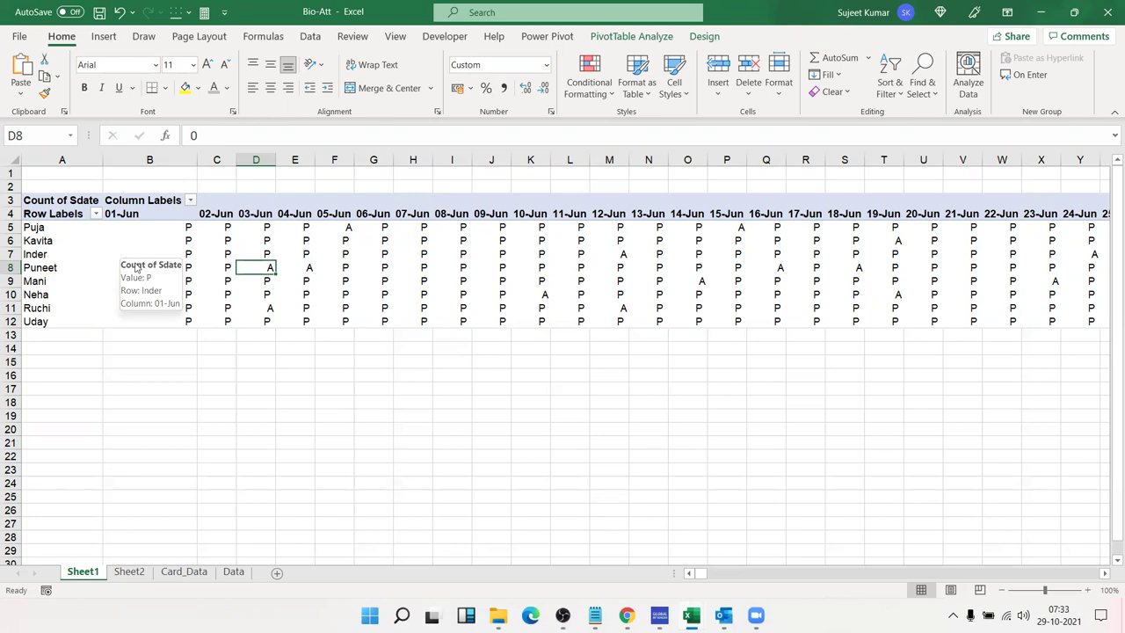
left_click_drag(181, 230, 251, 238)
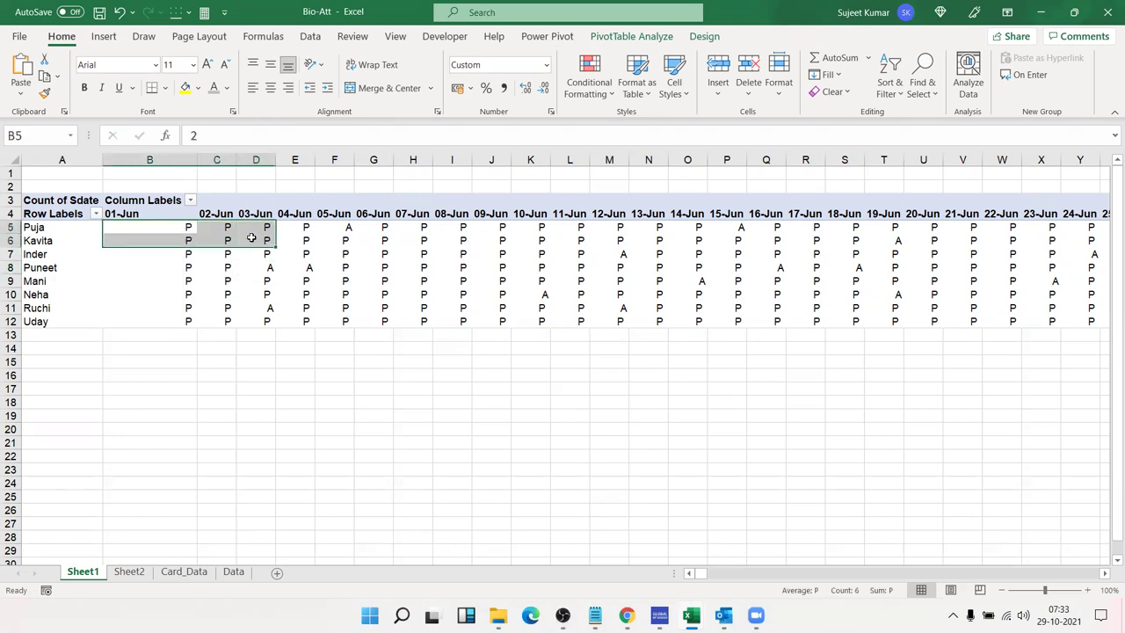
left_click(187, 228)
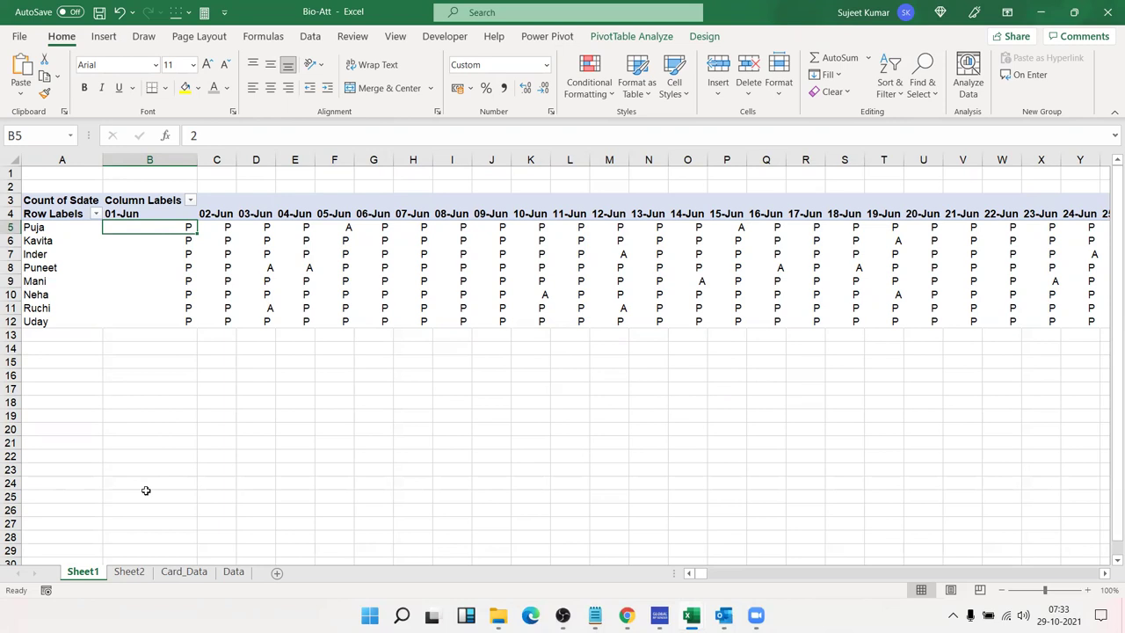
left_click(141, 572)
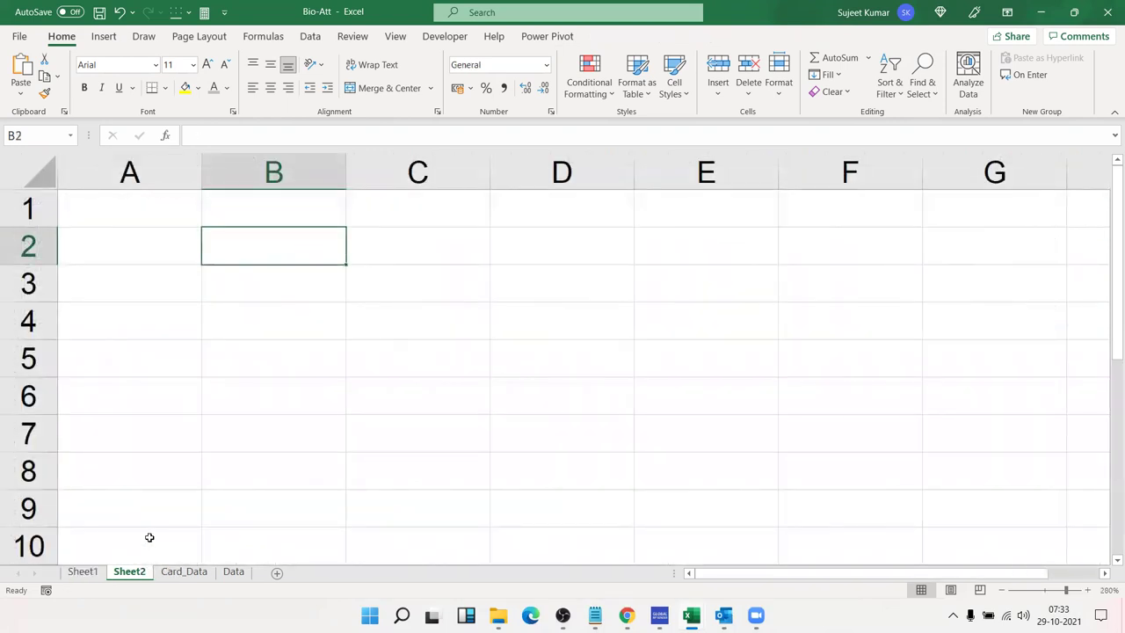
left_click(183, 572)
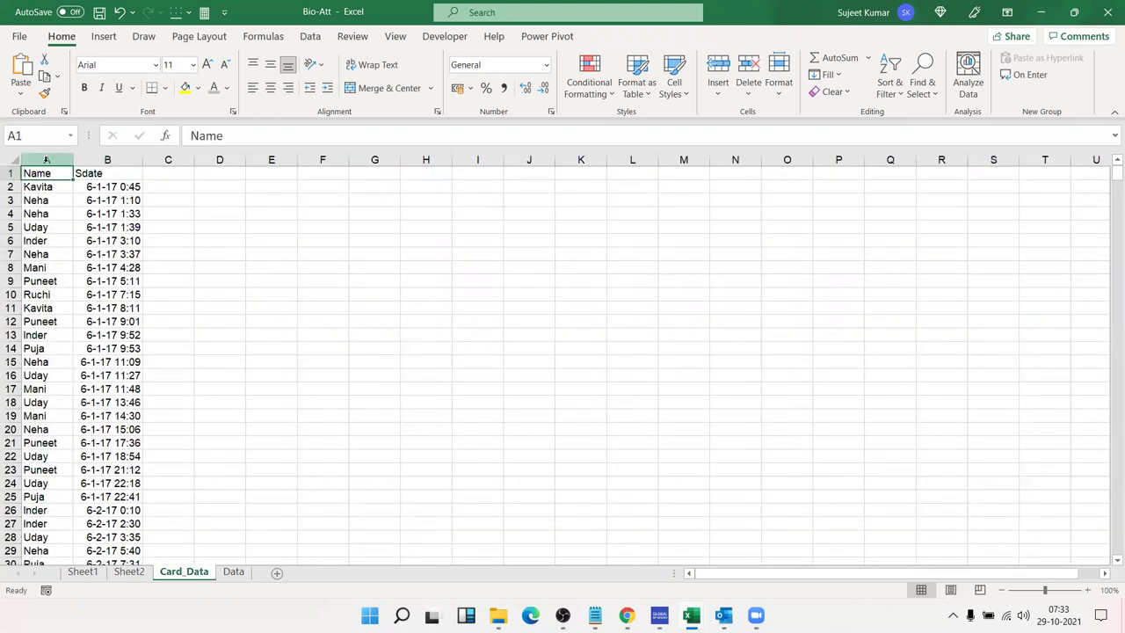
left_click_drag(46, 159, 107, 159)
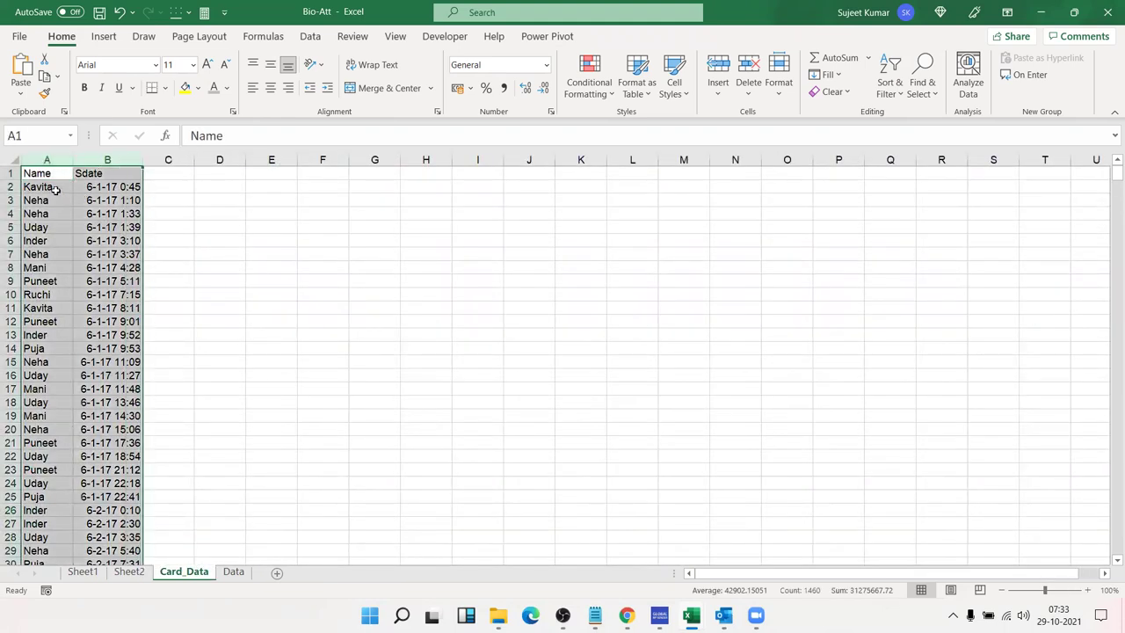
left_click_drag(45, 187, 48, 254)
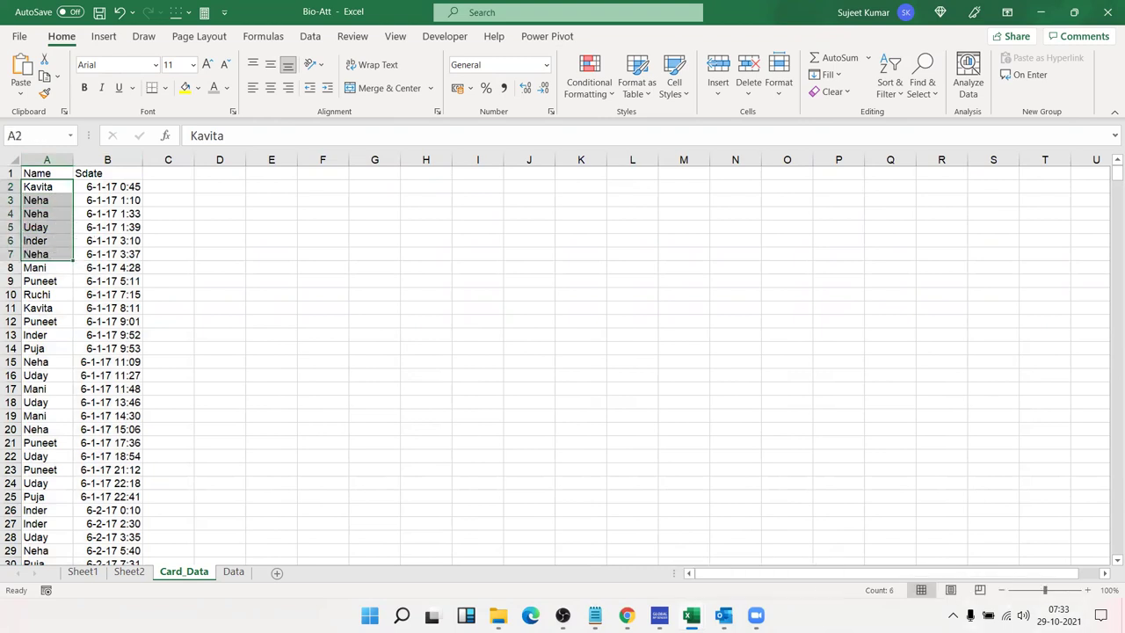
left_click(952, 615)
left_click(131, 199)
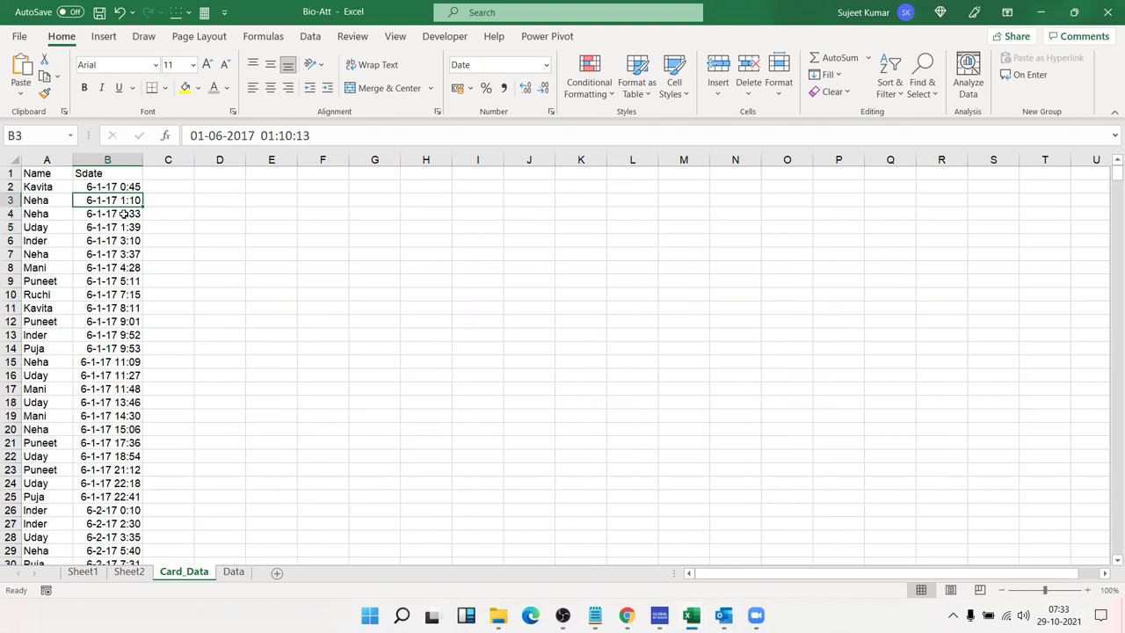
Scan Sheet1's pivot marks for Kavita through Puneet, then return to the empty Sheet2
left_click(82, 571)
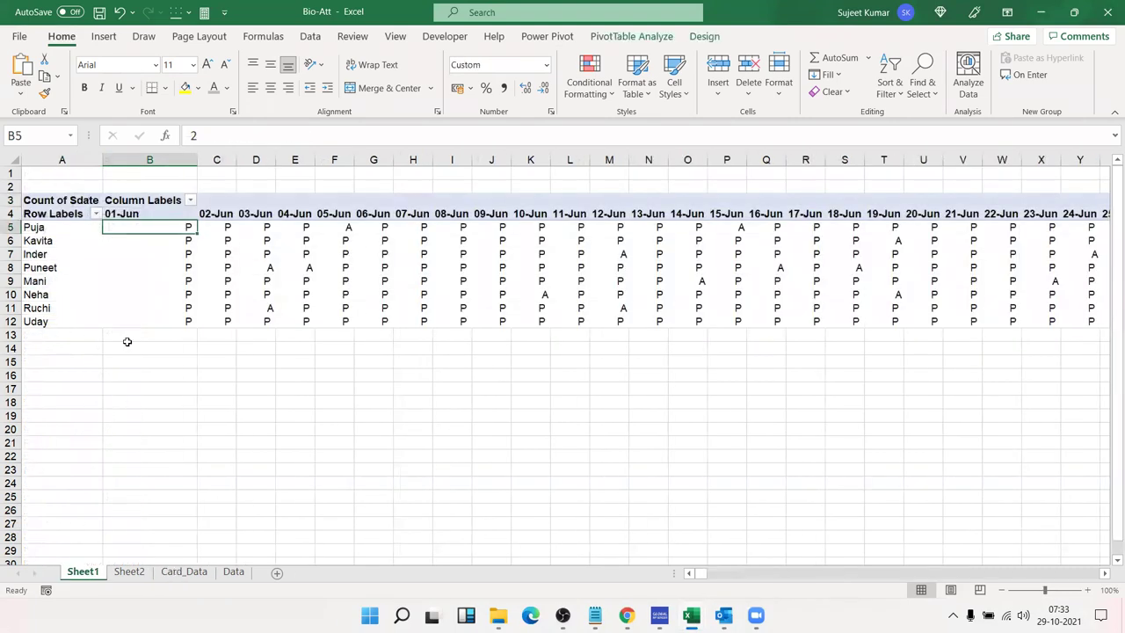
left_click_drag(146, 238, 642, 296)
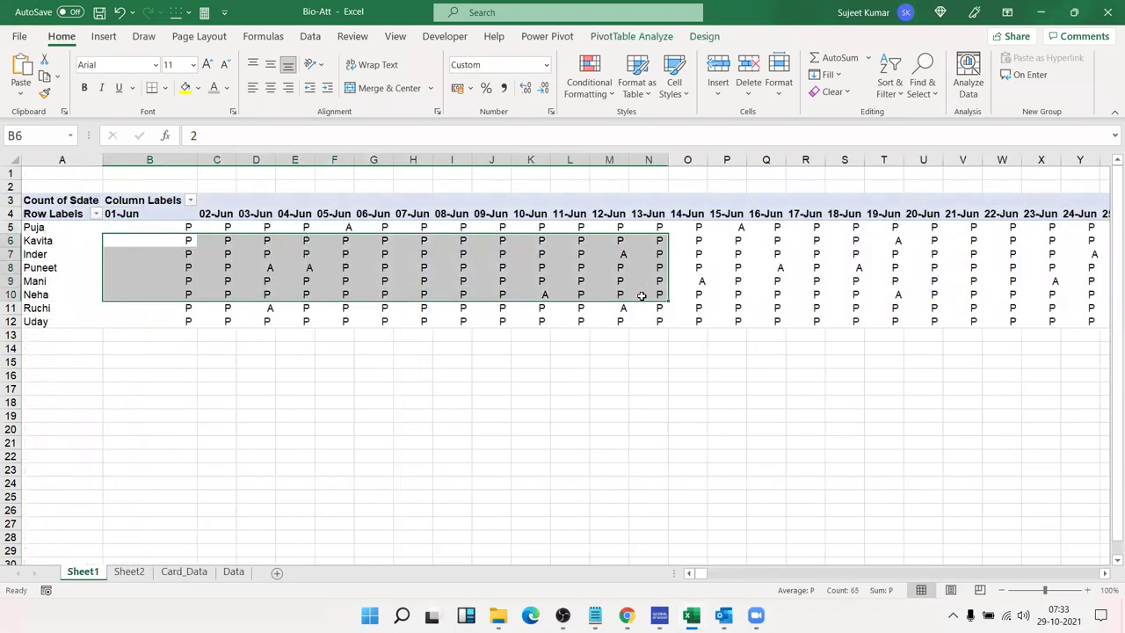
left_click_drag(641, 256, 221, 268)
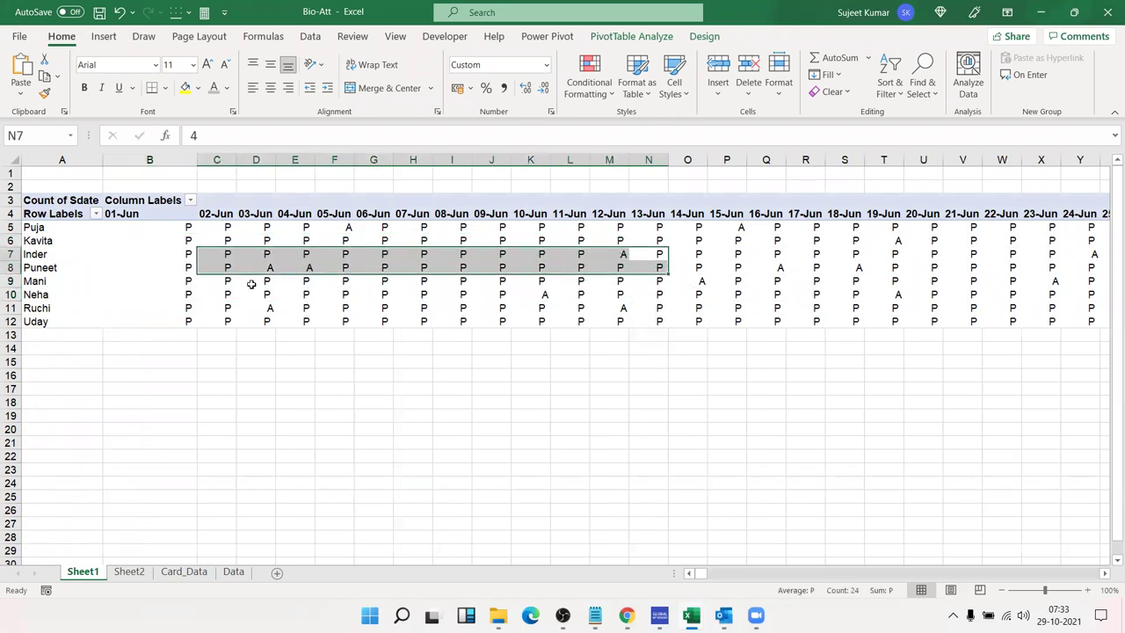
left_click(240, 282)
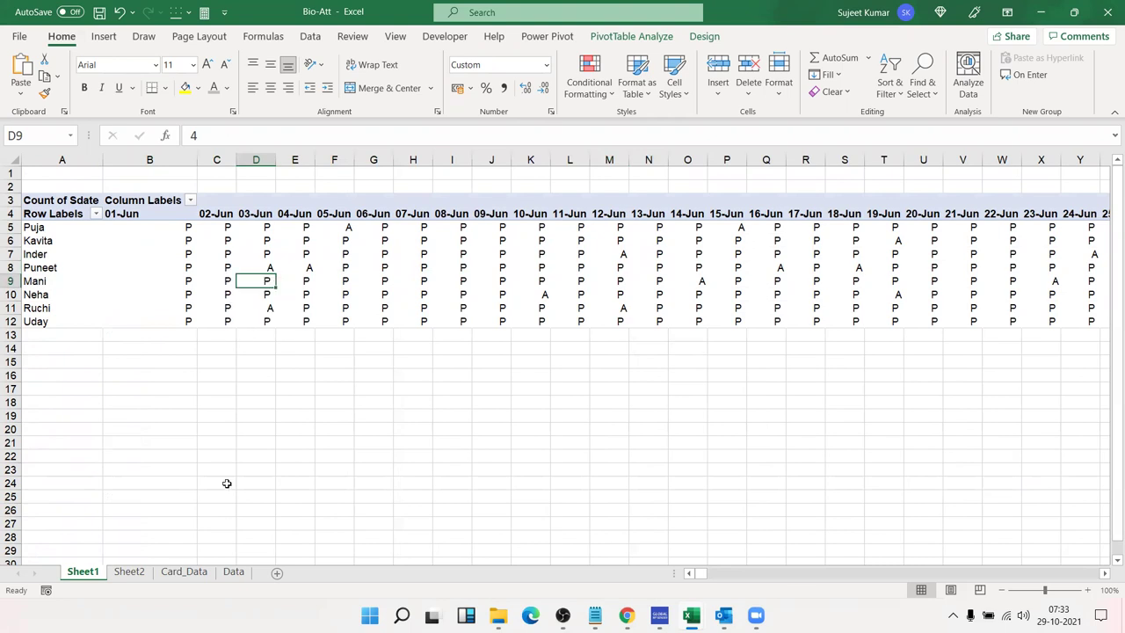
left_click(132, 572)
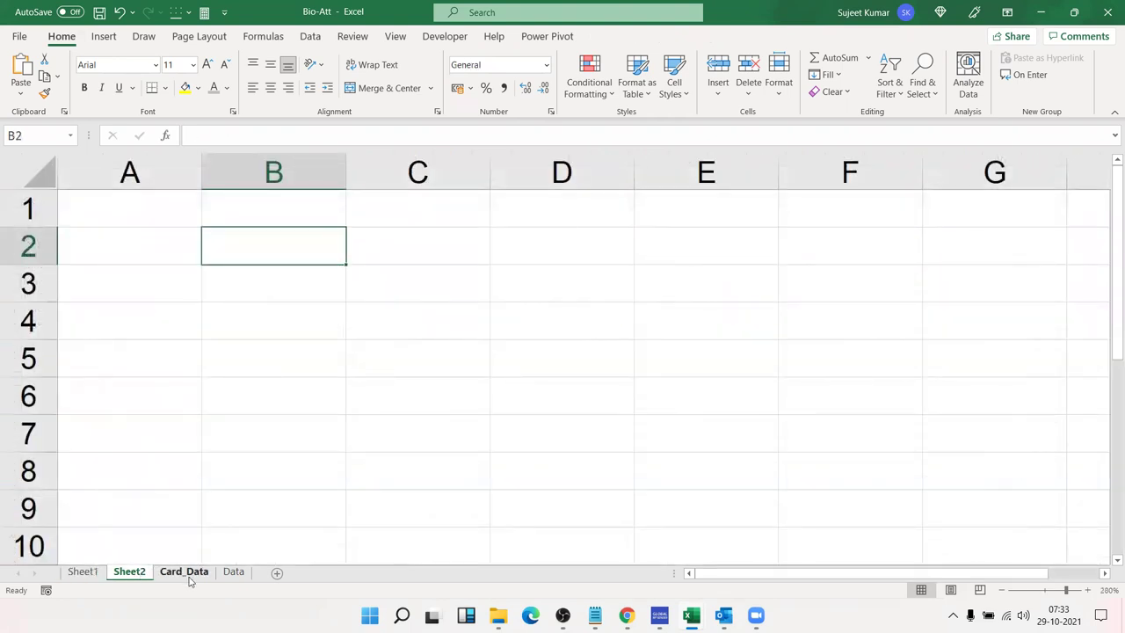
Create a PivotTable from the Card_Data list on a new worksheet
left_click(188, 573)
left_click(39, 175)
left_click(103, 36)
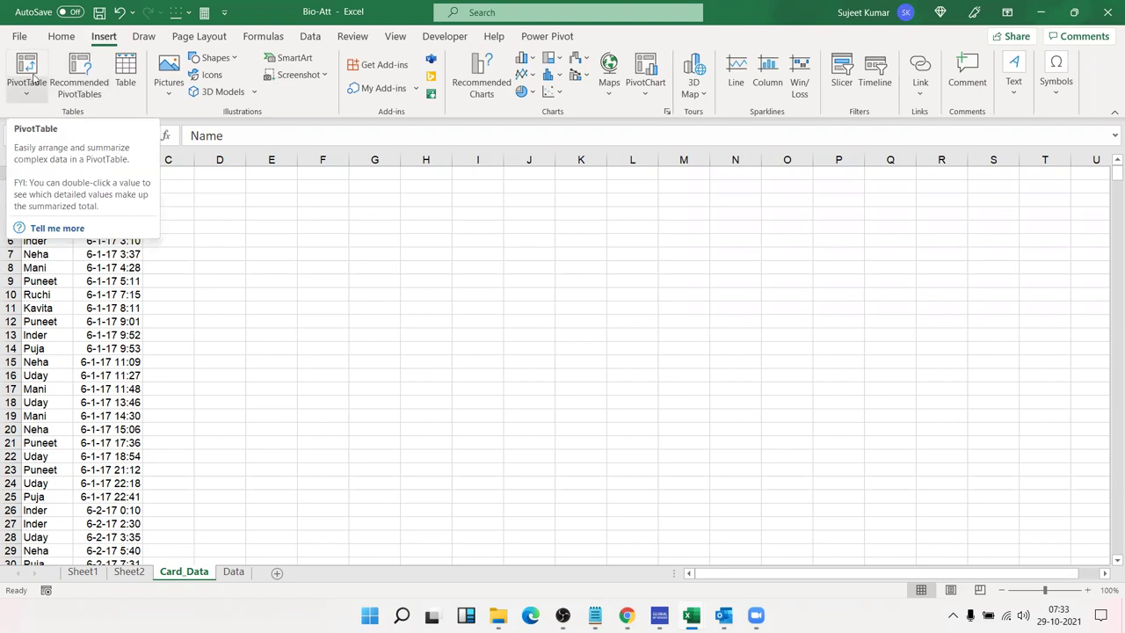
left_click(33, 77)
left_click(711, 474)
Place Name in Rows, Sdate in Columns, and Count of Sdate in Values
left_click_drag(902, 246, 932, 502)
left_click_drag(904, 261, 1046, 440)
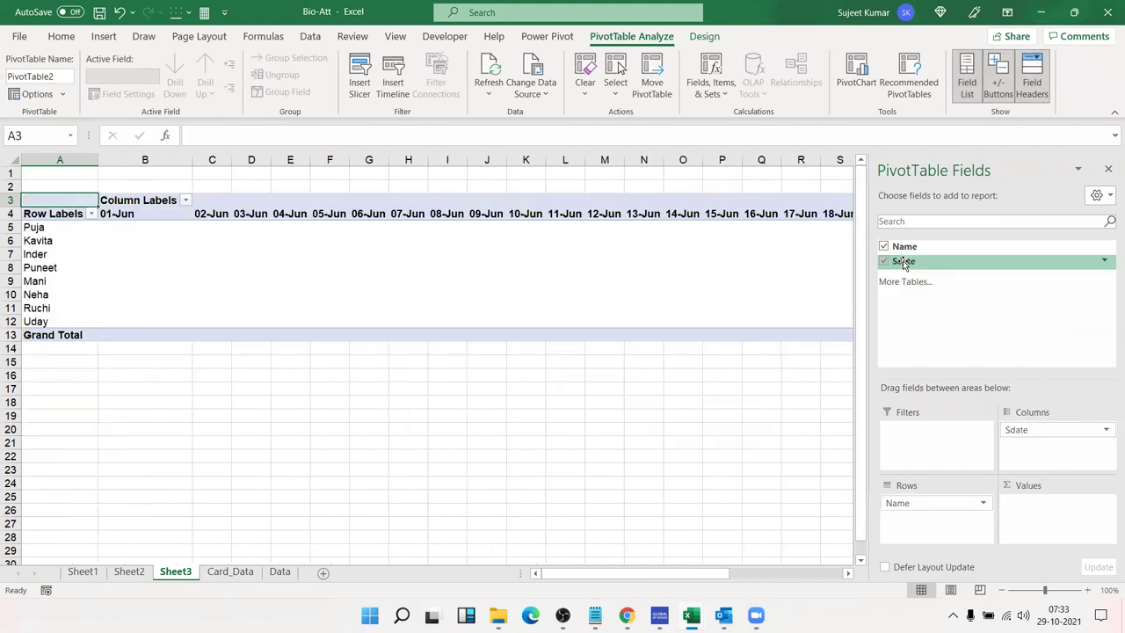
left_click_drag(904, 261, 1022, 522)
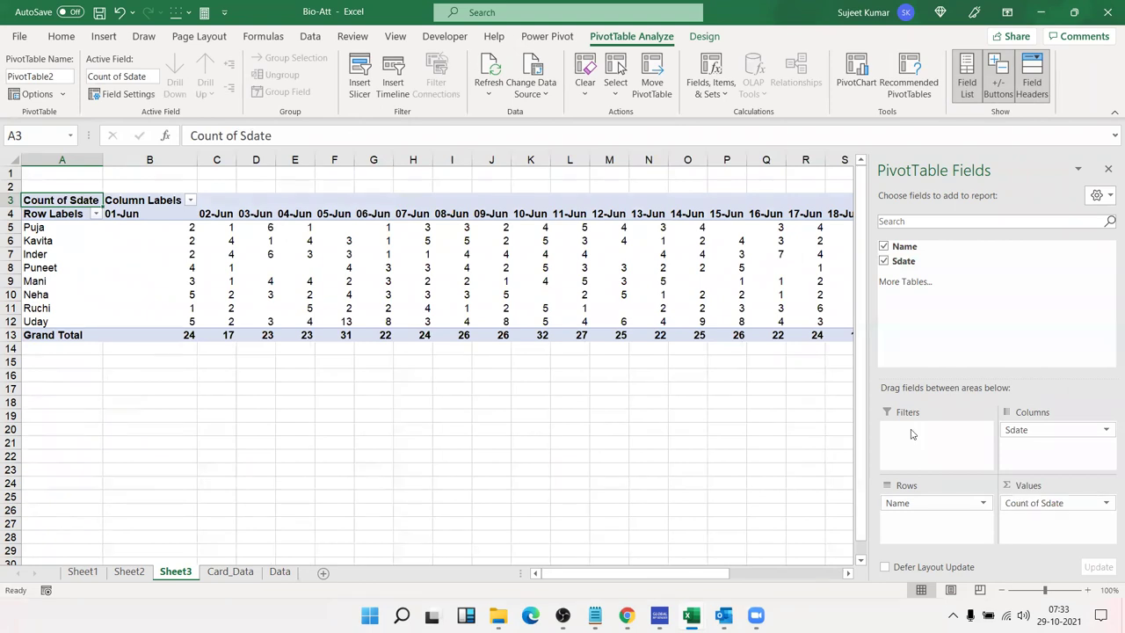
Check the Group settings on the 01-Jun date header and cancel, keeping daily columns
left_click(383, 294)
left_click(205, 211)
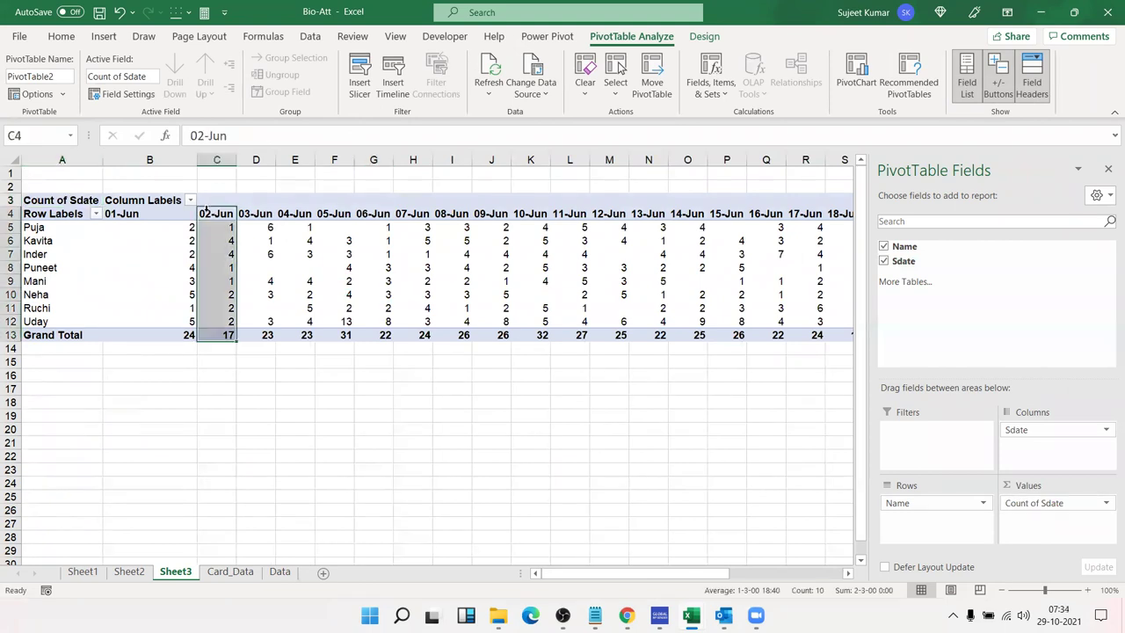
left_click(154, 216)
right_click(153, 215)
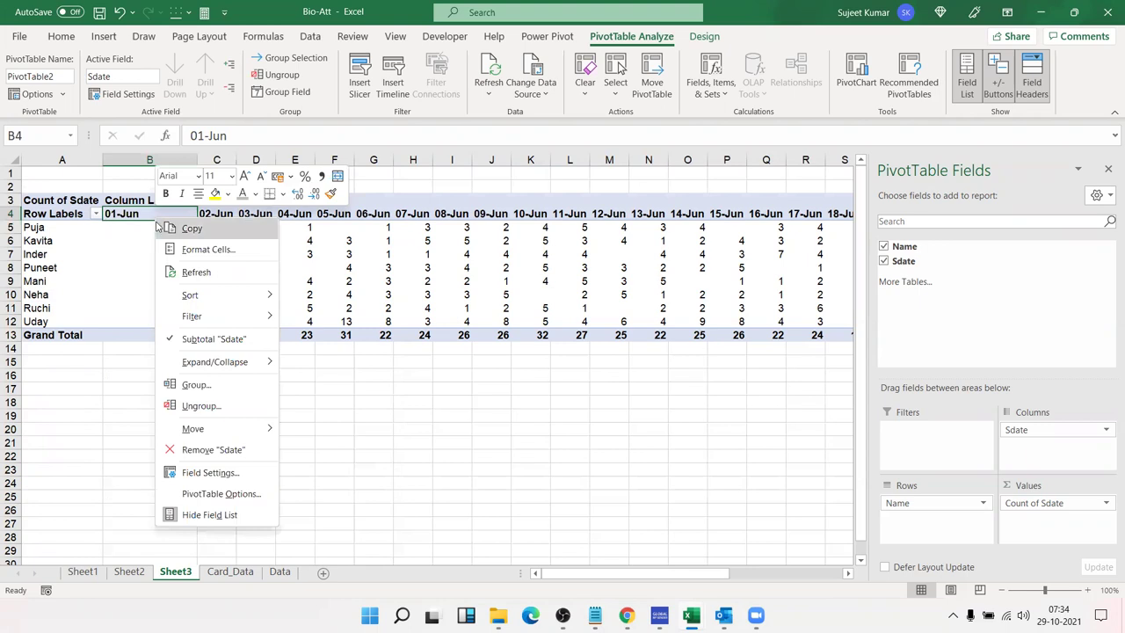
left_click(186, 381)
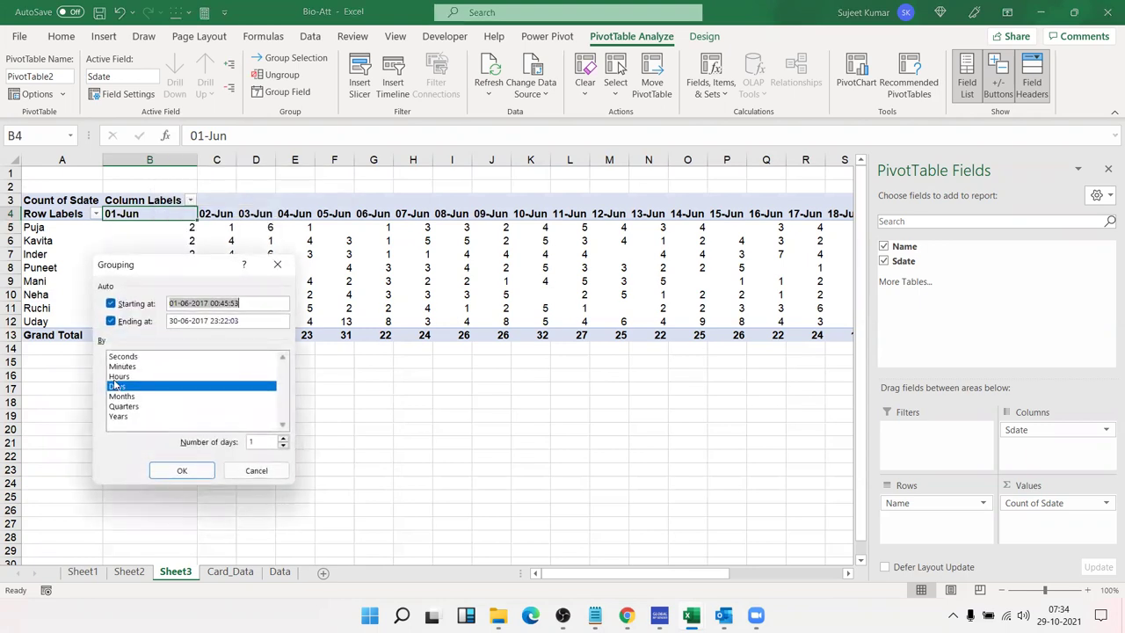
left_click(182, 470)
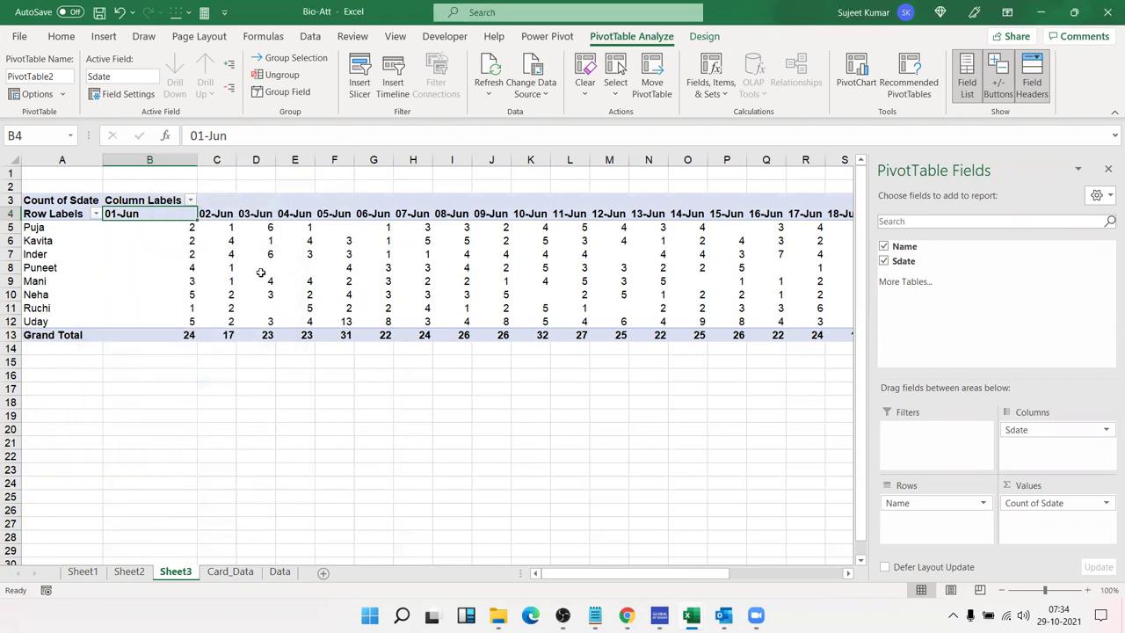
Close the PivotTable Fields list and return to cell A1
left_click(494, 279)
left_click(618, 266)
left_click(727, 254)
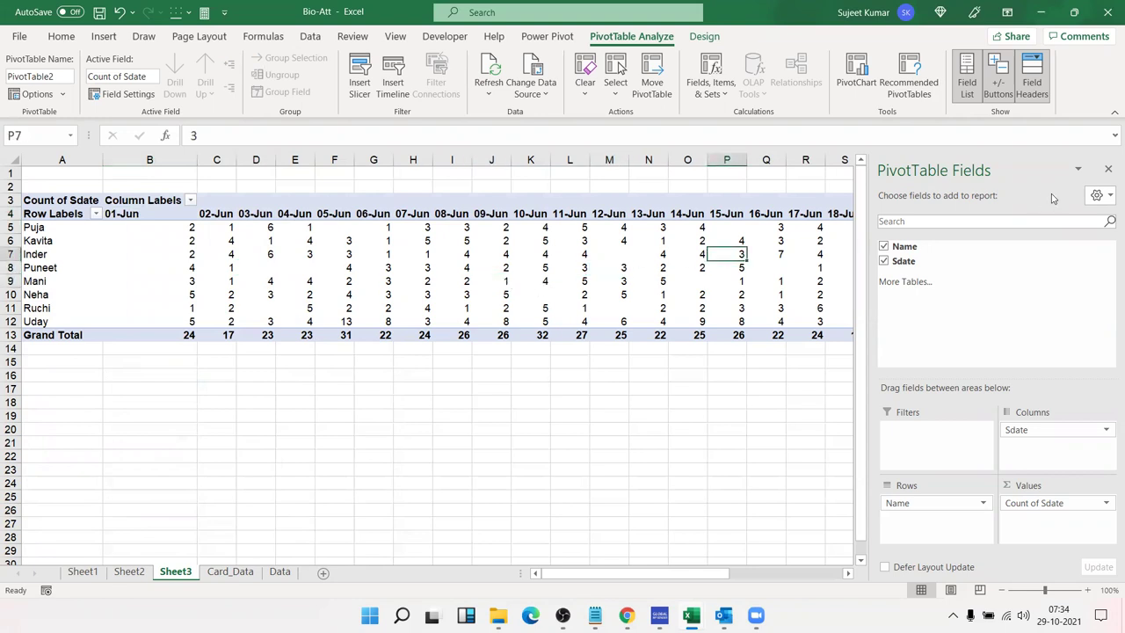
left_click(1108, 169)
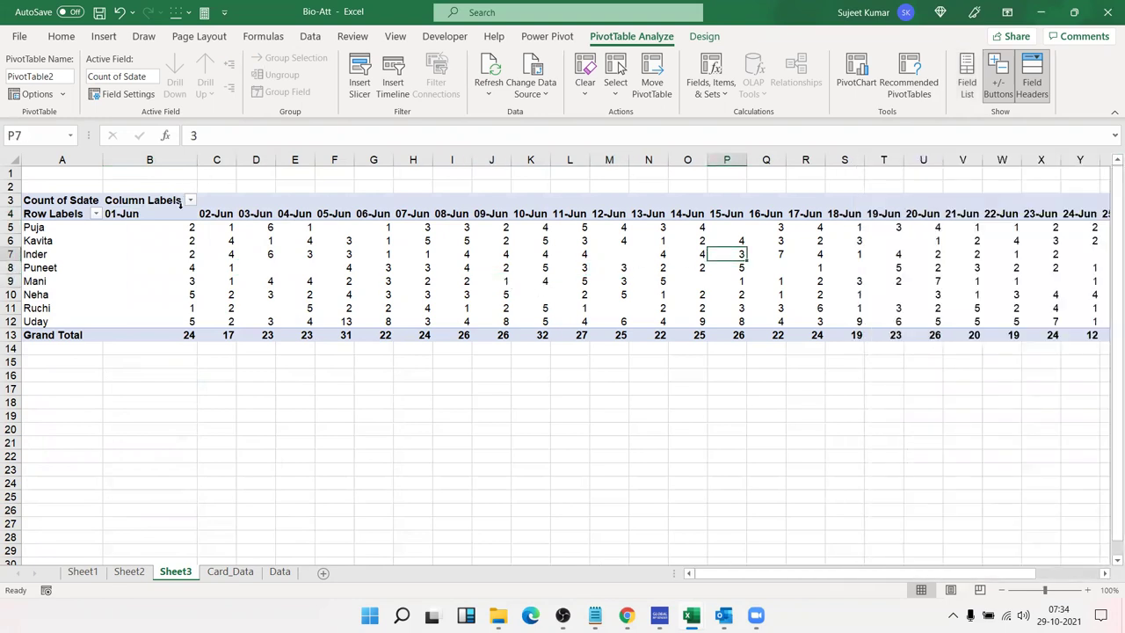
left_click(27, 177)
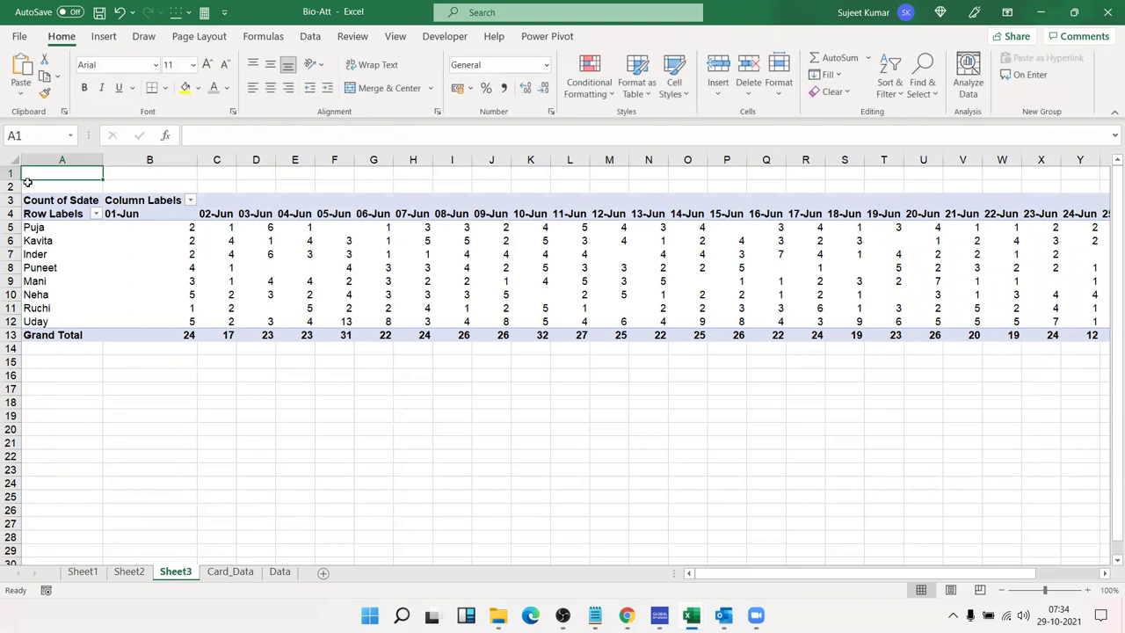
Check how far the pivot extends, then return to cell A1
left_click_drag(12, 173, 12, 338)
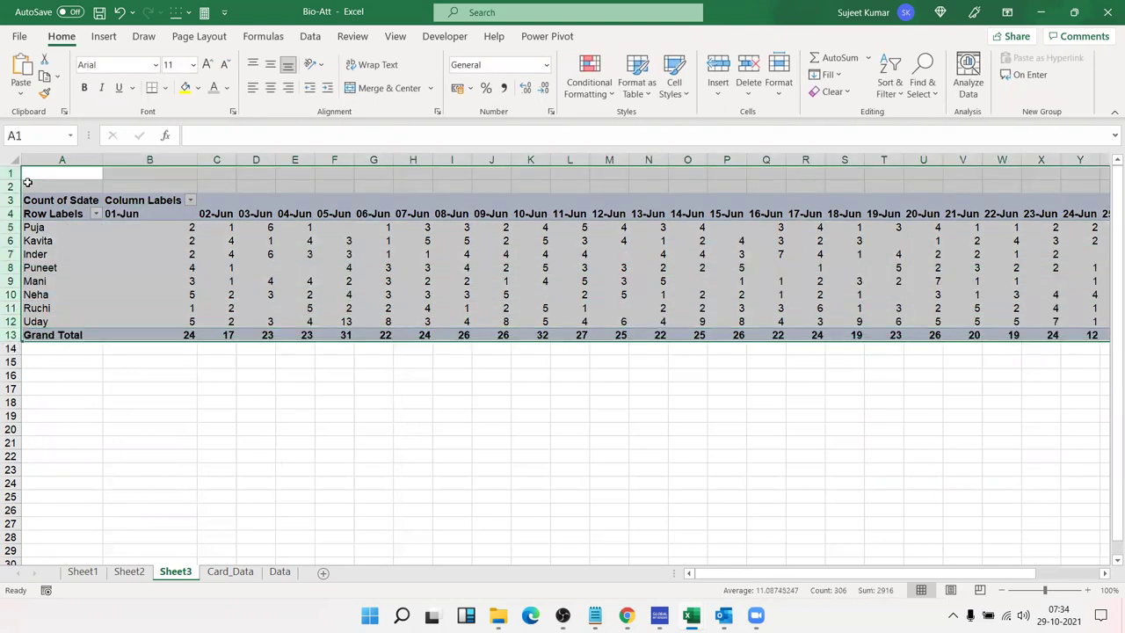
left_click(27, 179)
key("Right")
key("Right")
key("Down")
key("Down")
key("Down")
key("Down")
key("Down")
key("Down")
key("Down")
key("Down")
key("ctrl+shift+Right")
key("shift+space")
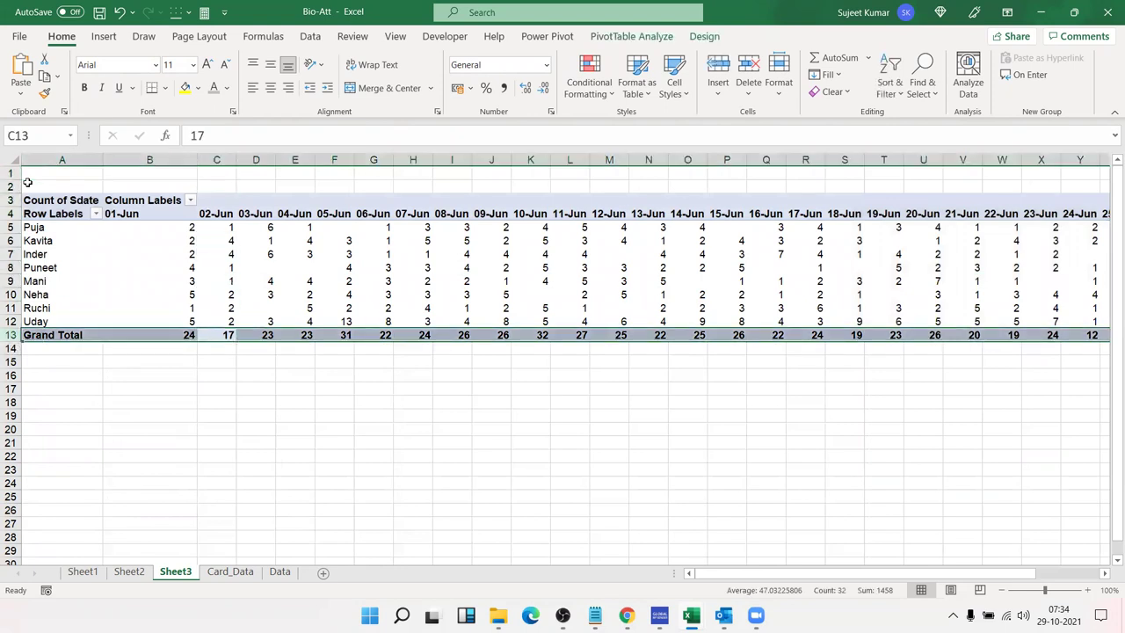
key("Up")
key("Up")
key("Up")
key("ctrl+Up")
key("ctrl+Home")
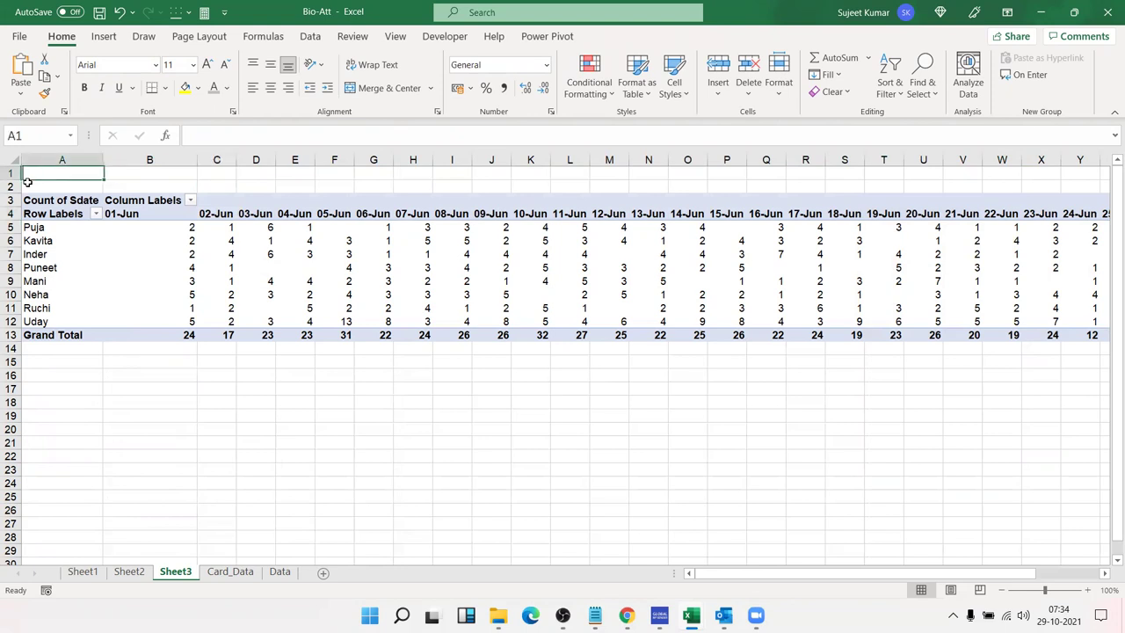
Select rows 1 through 15 and copy them
key("shift+space")
key("shift+Down")
key("shift+Down")
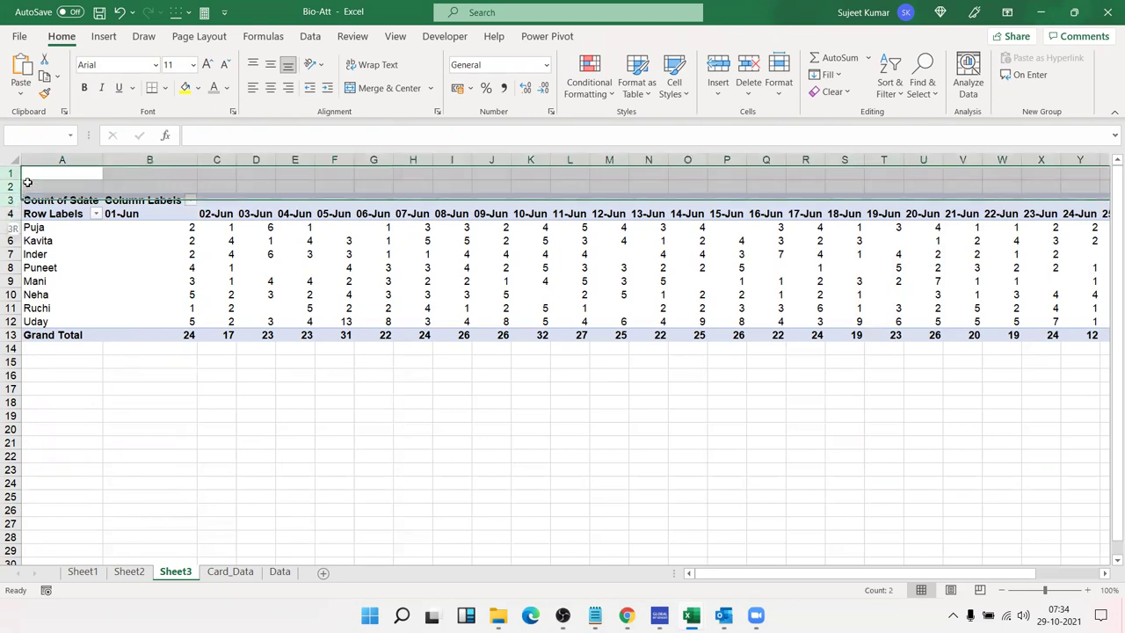
key("shift+Down")
key("shift+Down")
key("shift+Down")
key("shift+Down")
key("shift+Down")
key("shift+Down")
key("shift+Down")
key("shift+Down")
key("shift+Down")
key("shift+Down")
key("shift+Down")
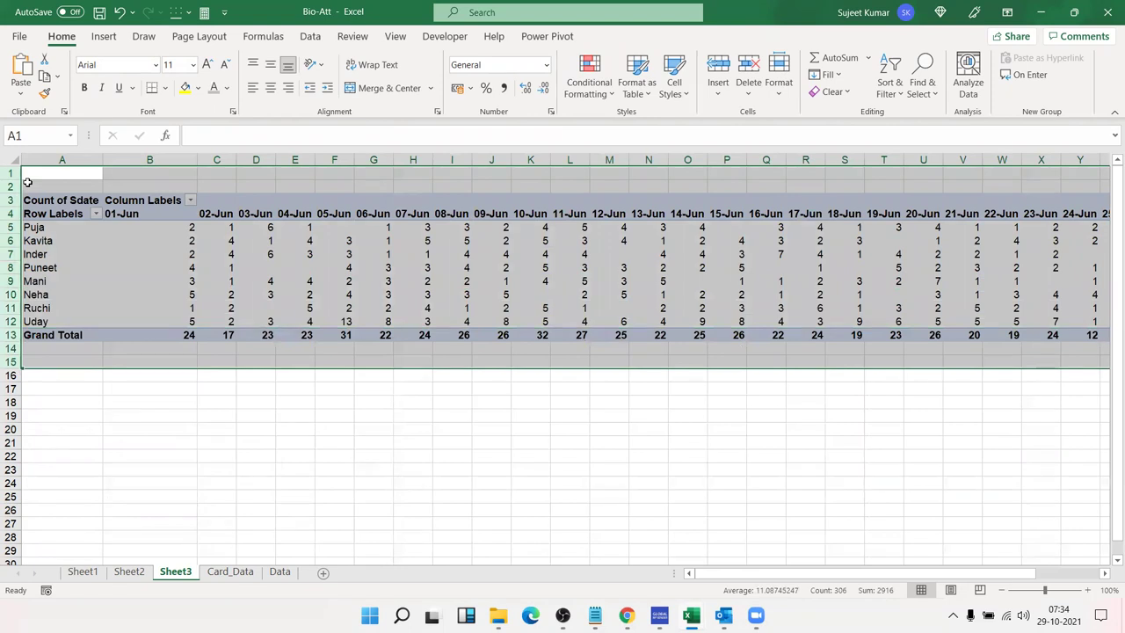
key("ctrl+c")
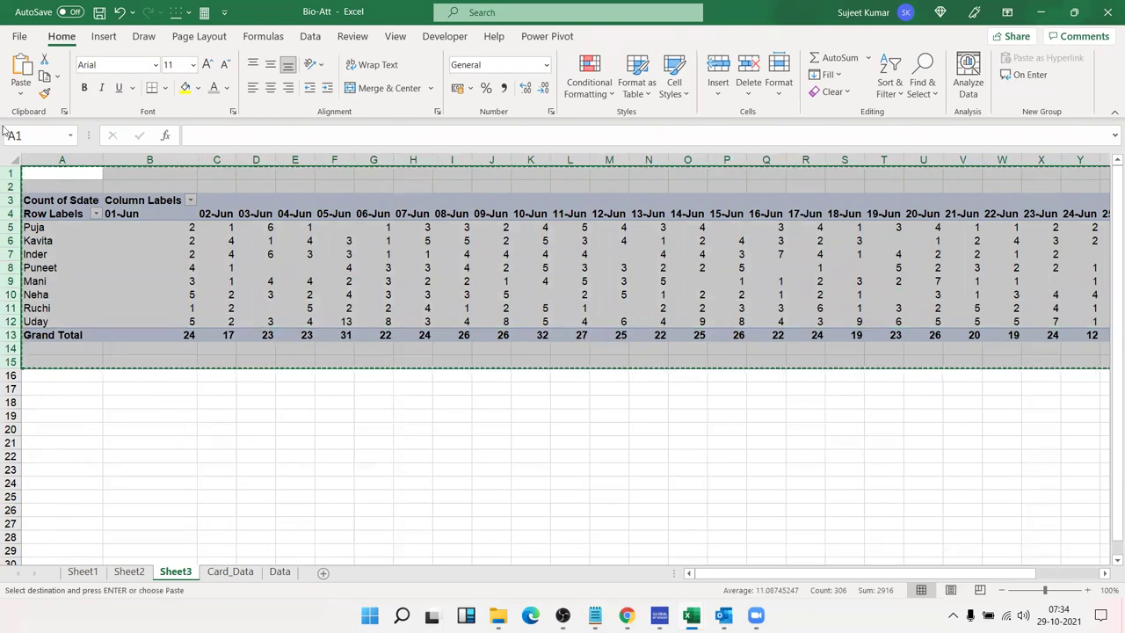
Paste the copied pivot back as values and delete the Count of Sdate row
left_click(21, 95)
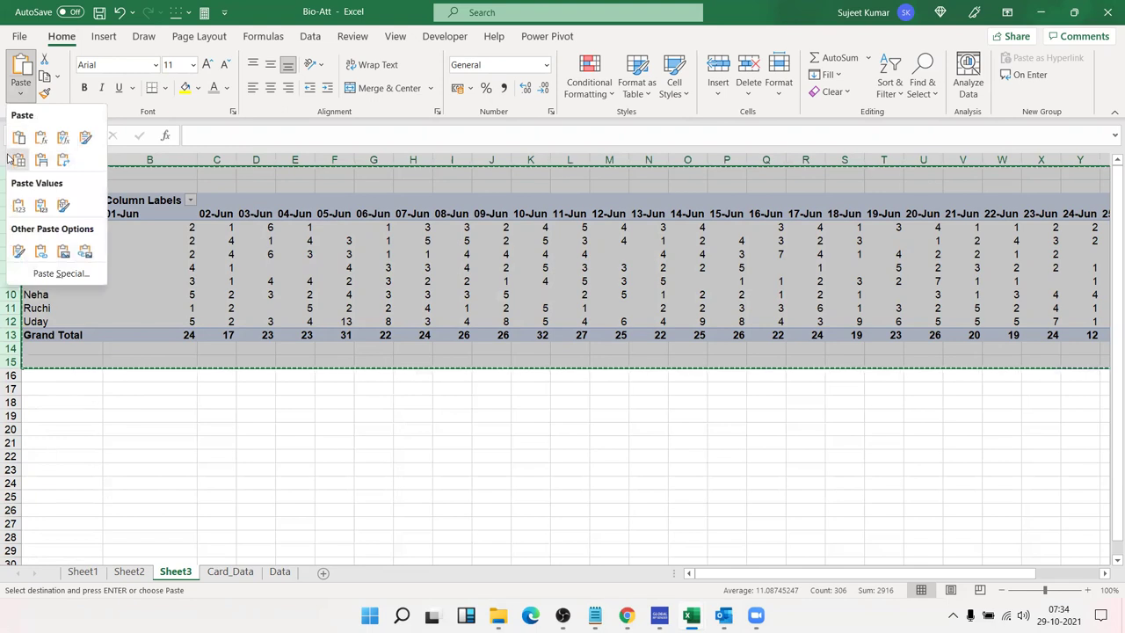
left_click(18, 205)
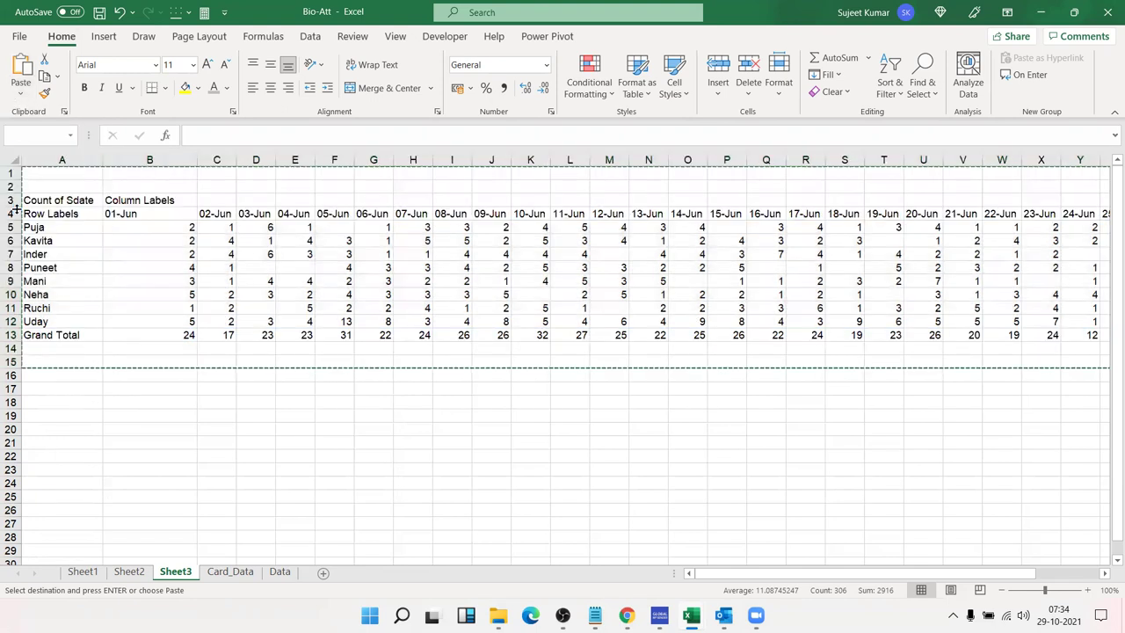
left_click(214, 232)
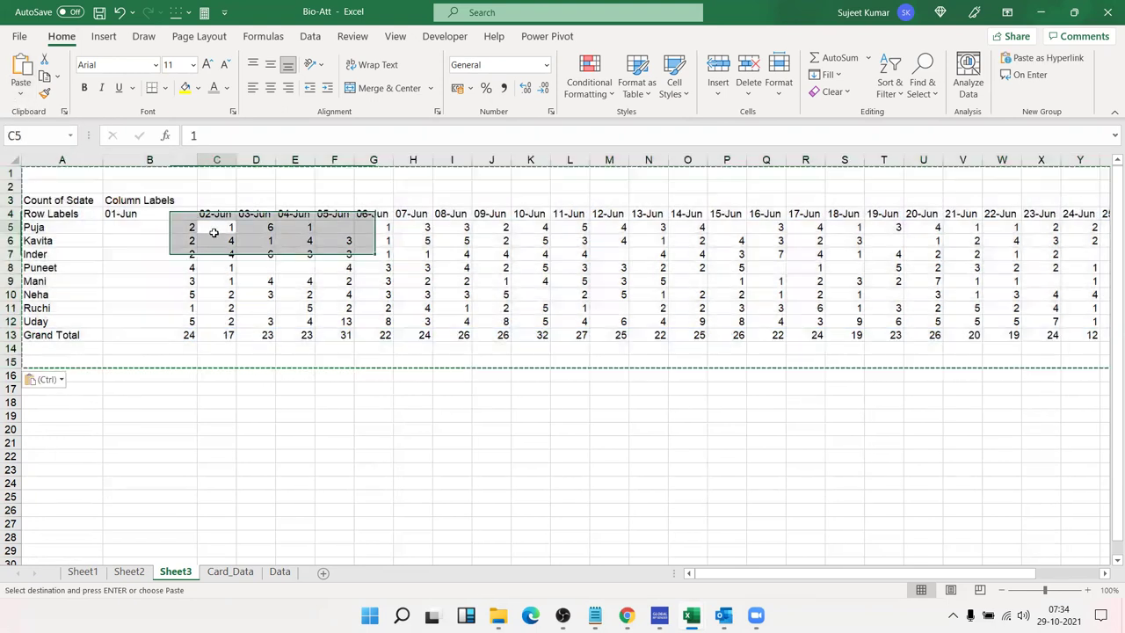
key("Escape")
key("Up")
key("Up")
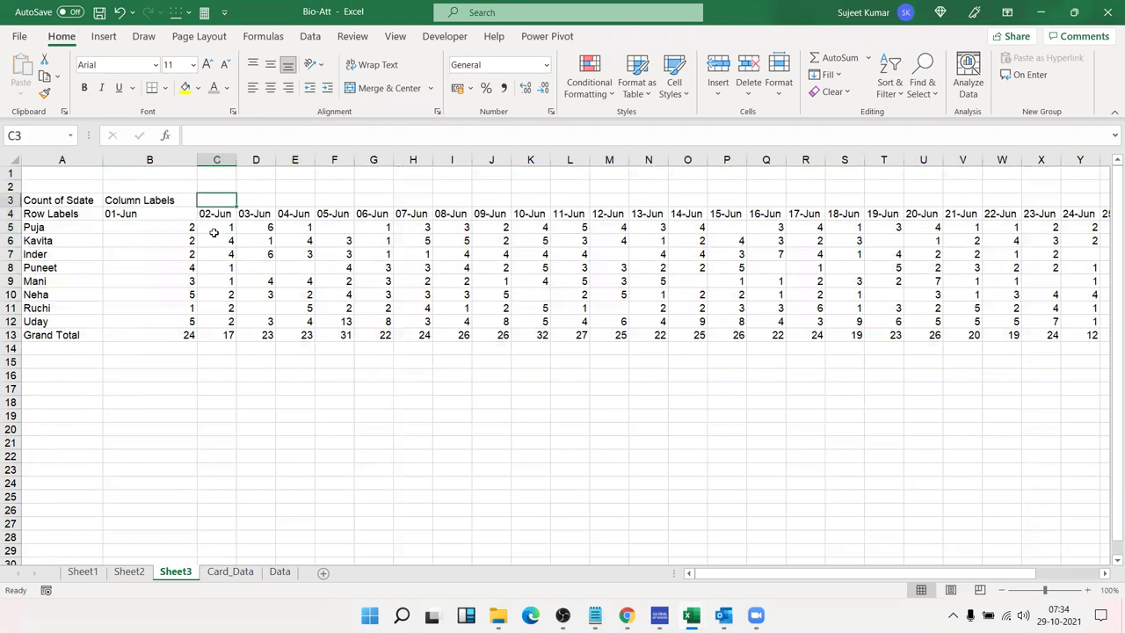
key("shift+space")
key("ctrl+minus")
Delete the Grand Total row and the Grand Total column AF
key("Down")
key("Down")
key("Down")
key("Down")
key("Down")
key("Down")
key("Down")
key("Down")
key("Down")
key("shift+space")
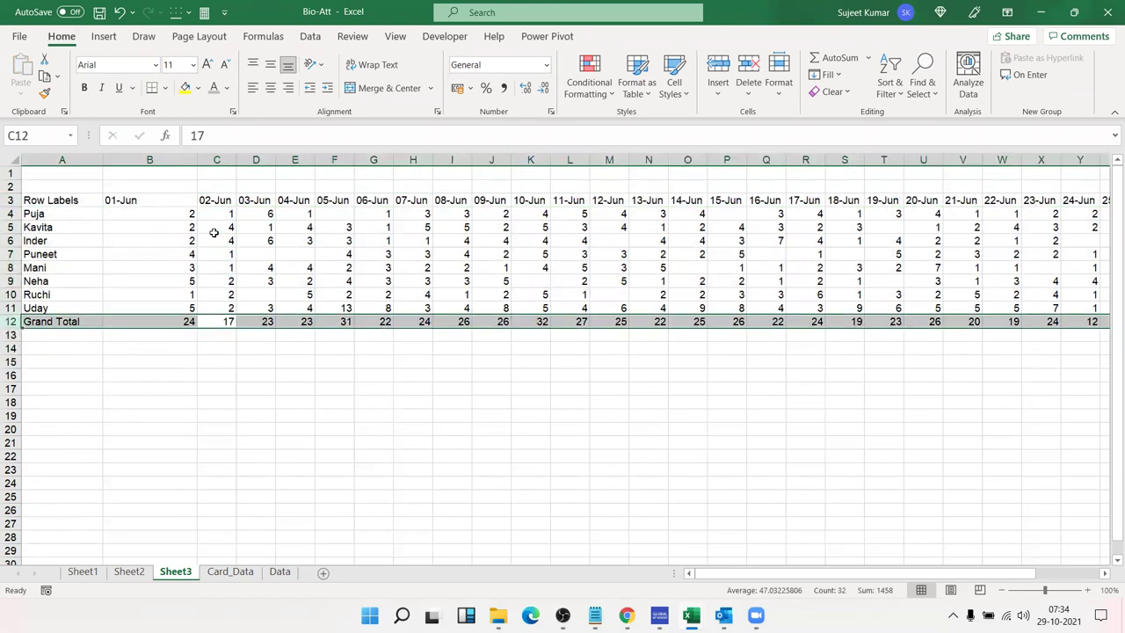
key("ctrl+minus")
key("Up")
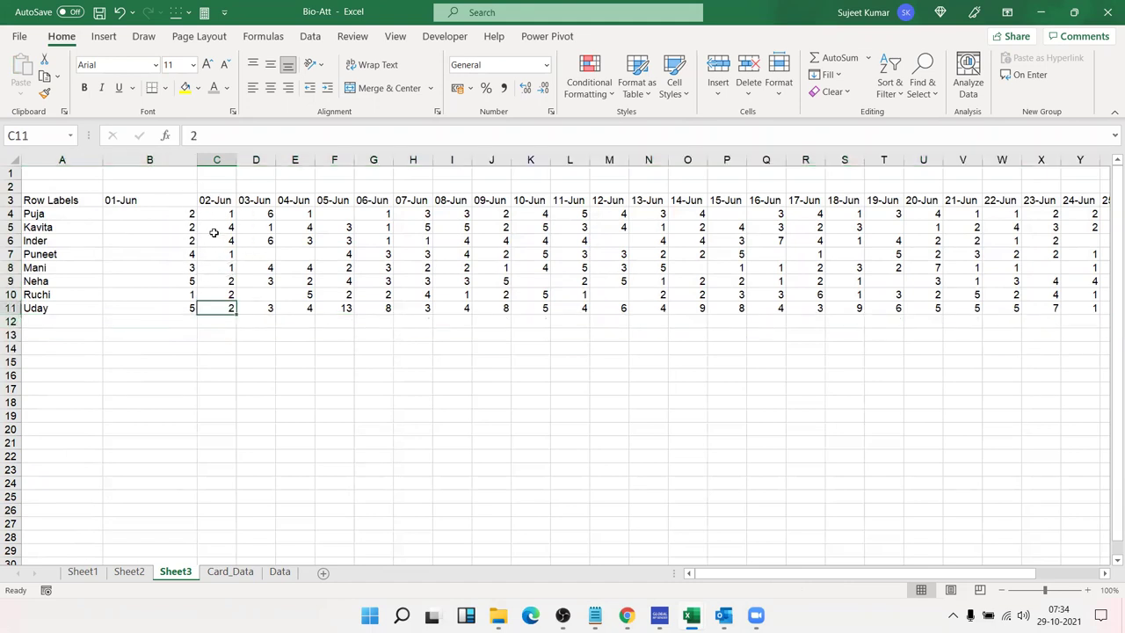
key("ctrl+Right")
key("Right")
key("Left")
key("Left")
key("Right")
key("ctrl+space")
key("ctrl+minus")
key("Up")
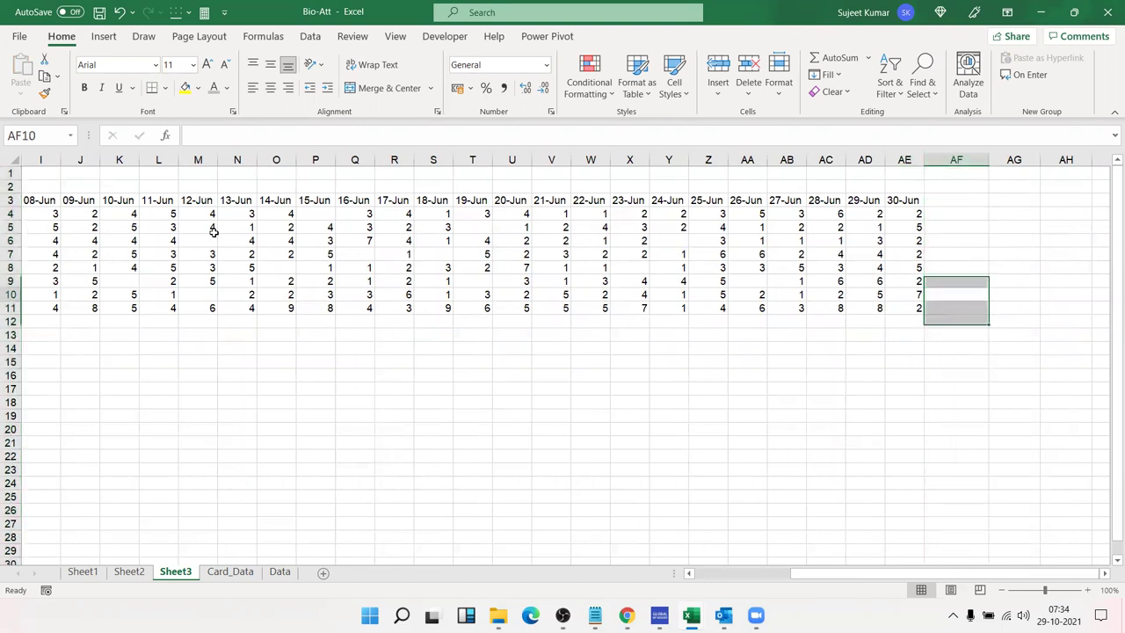
key("Left")
key("Up")
key("Up")
key("Up")
key("Up")
key("Up")
key("Up")
key("Up")
key("Up")
key("Down")
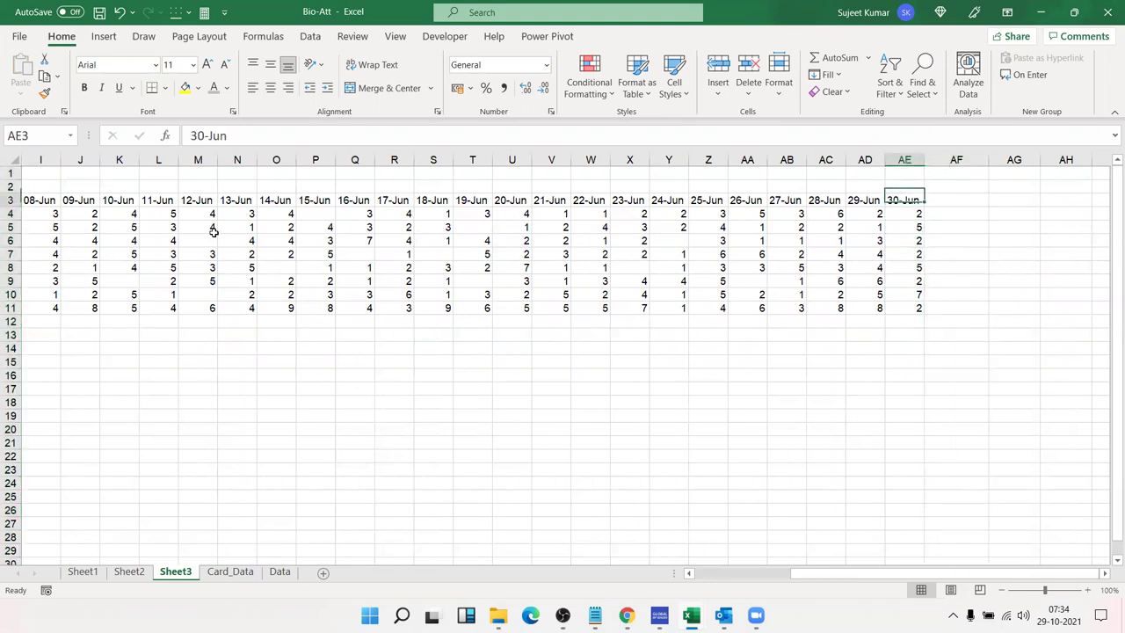
key("ctrl+Left")
key("ctrl+shift+Right")
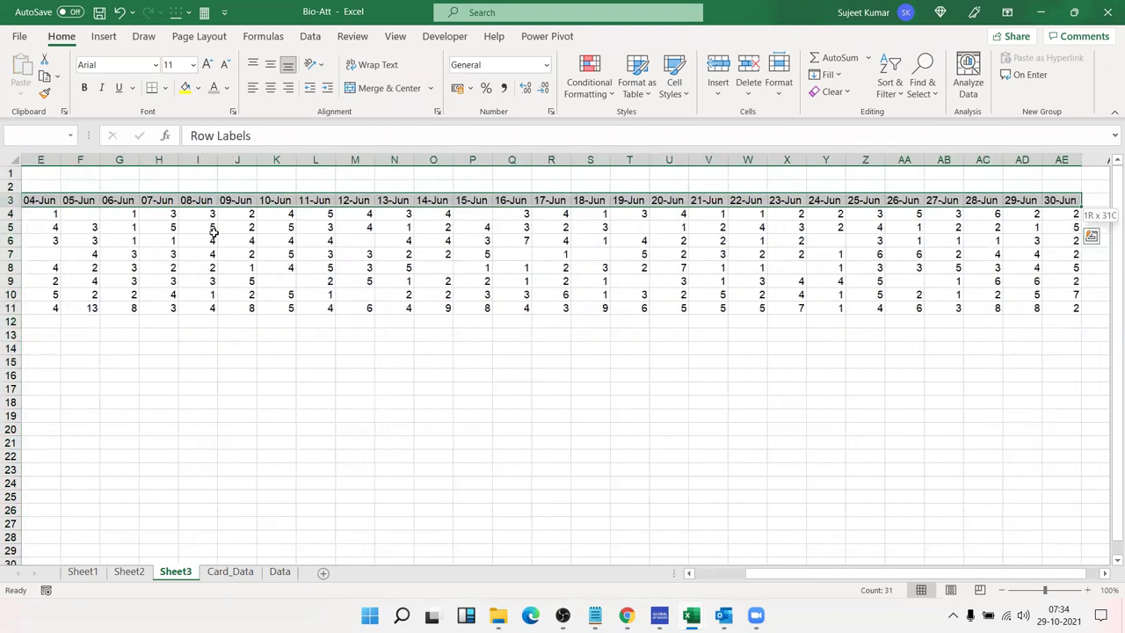
key("ctrl+shift+Down")
key("Left")
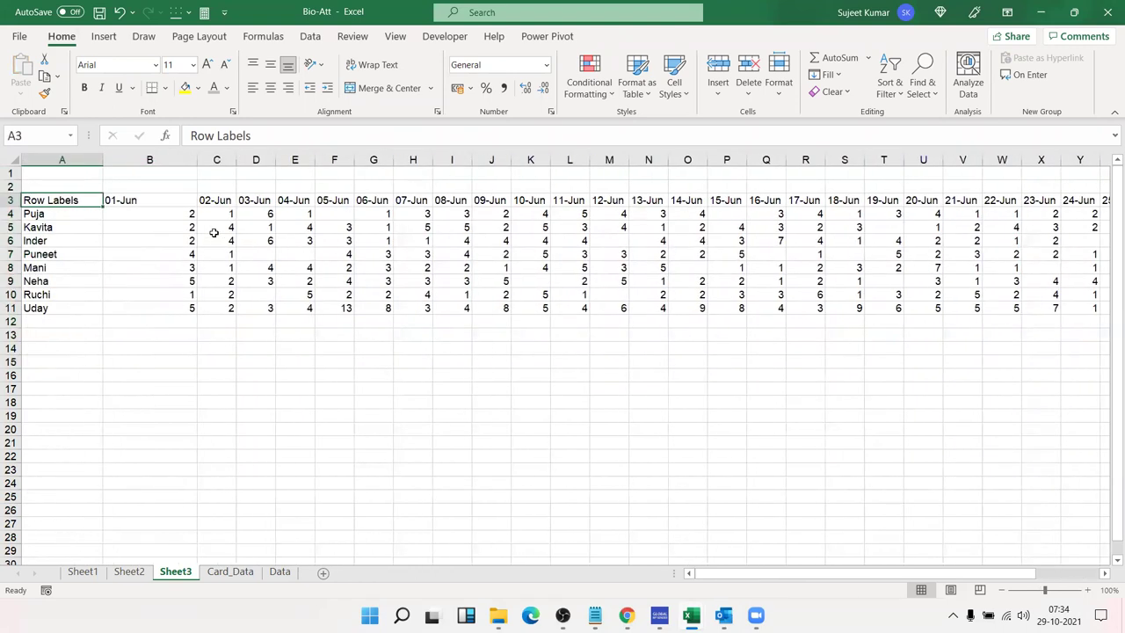
key("ctrl+shift+Right")
key("ctrl+shift+Down")
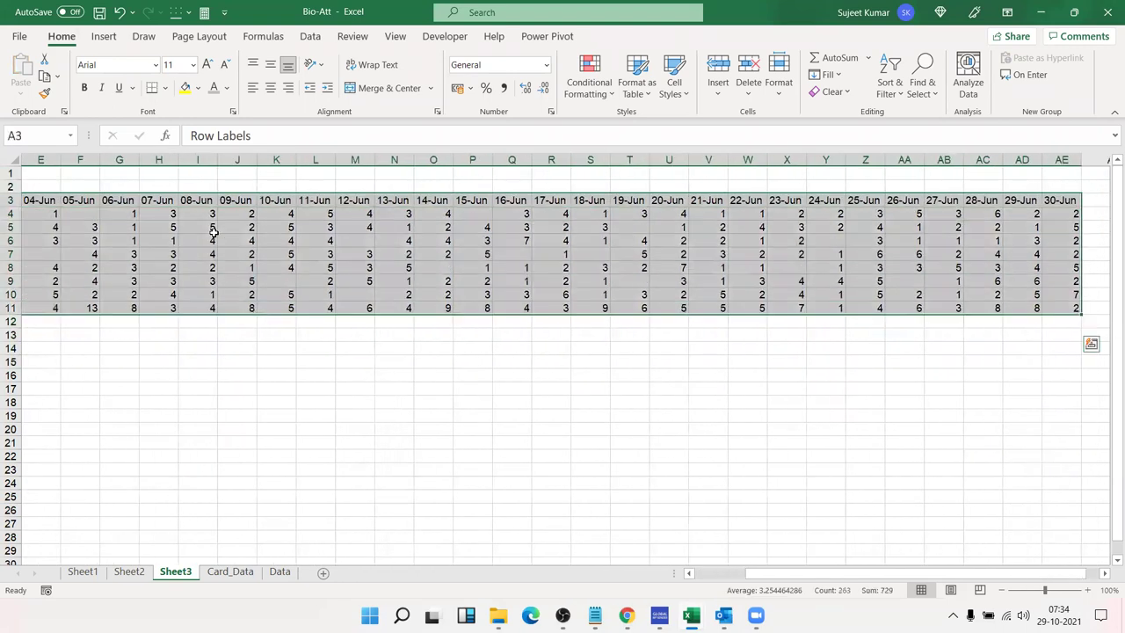
key("Left")
key("Right")
key("Down")
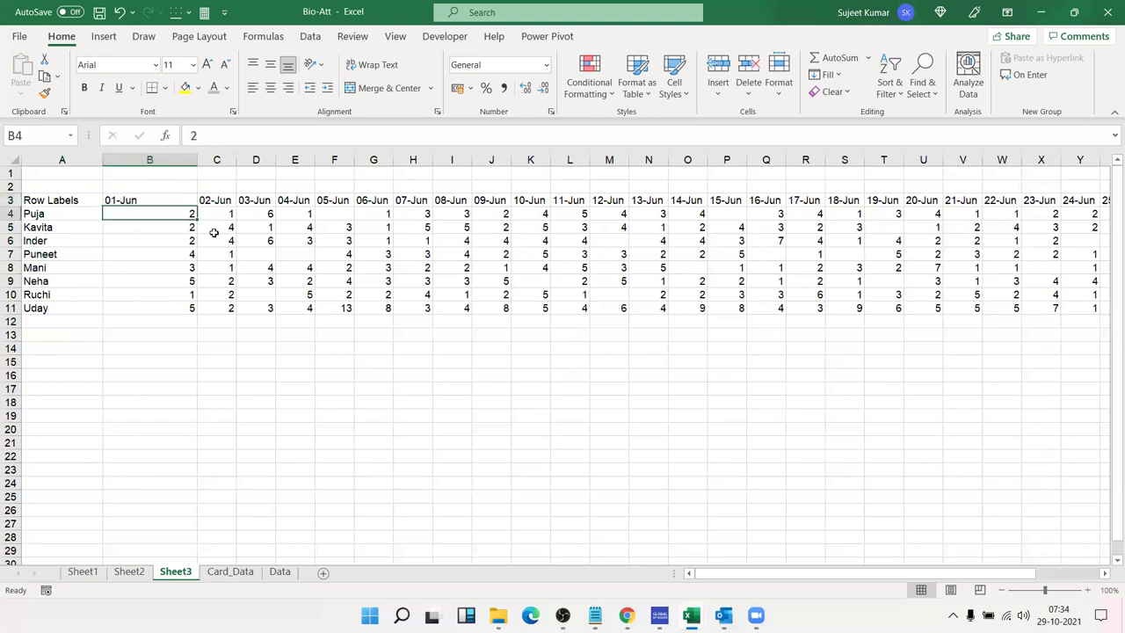
key("ctrl+shift+Right")
key("ctrl+shift+Right")
key("ctrl+shift+Right")
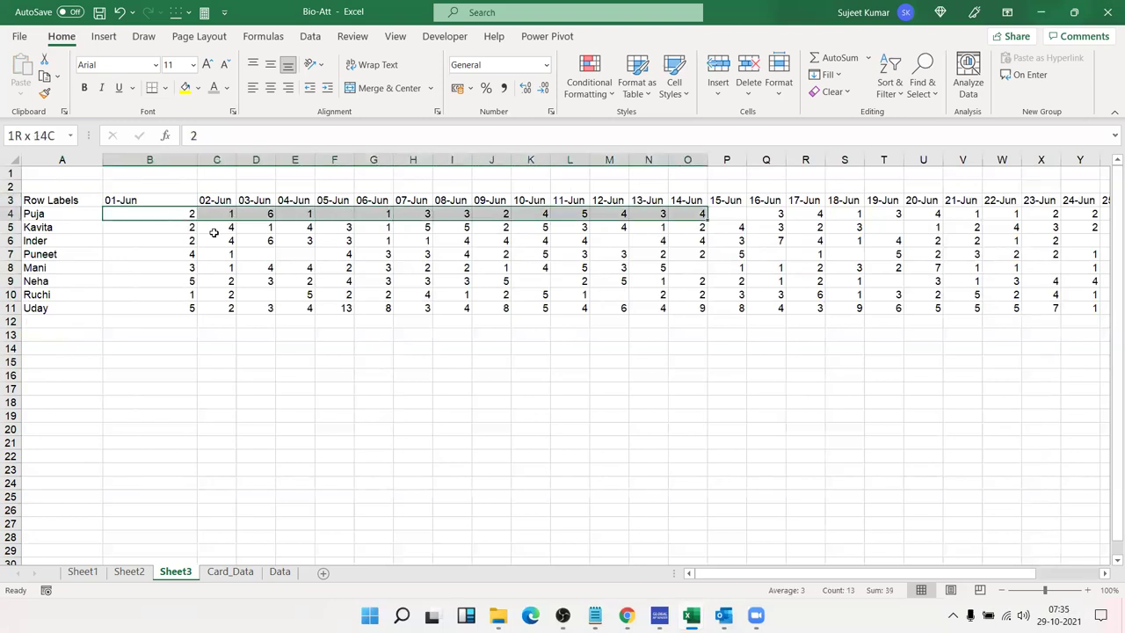
key("ctrl+shift+Right")
key("ctrl+shift+Right")
key("ctrl+shift+Right")
key("ctrl+shift+Left")
key("shift+Down")
key("shift+Down")
key("ctrl+shift+Down")
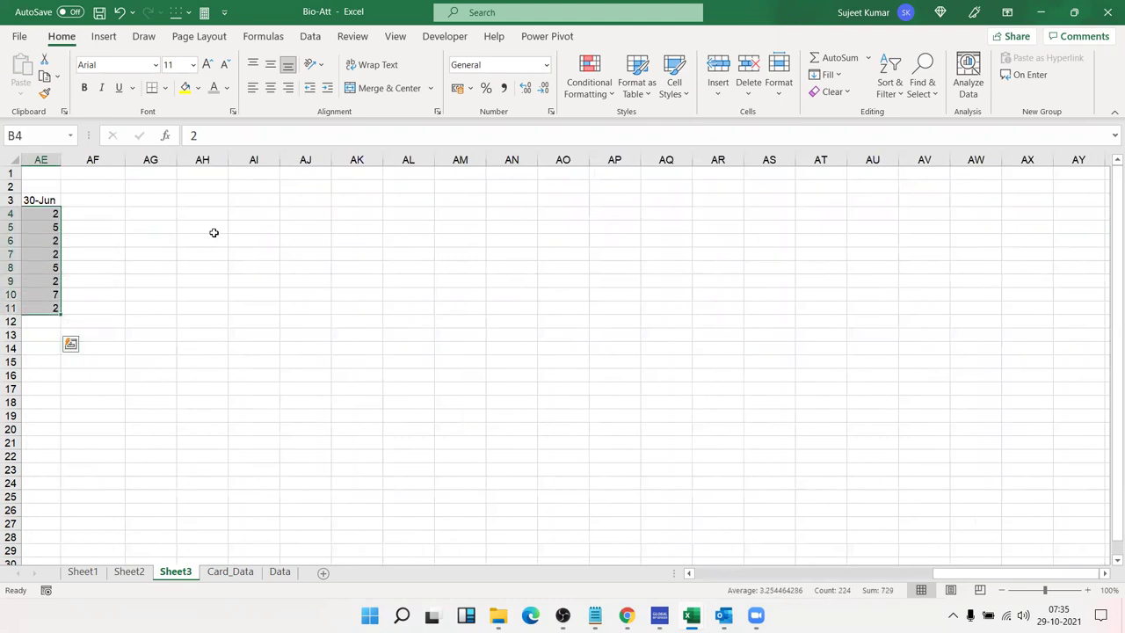
left_click_drag(1013, 572, 753, 570)
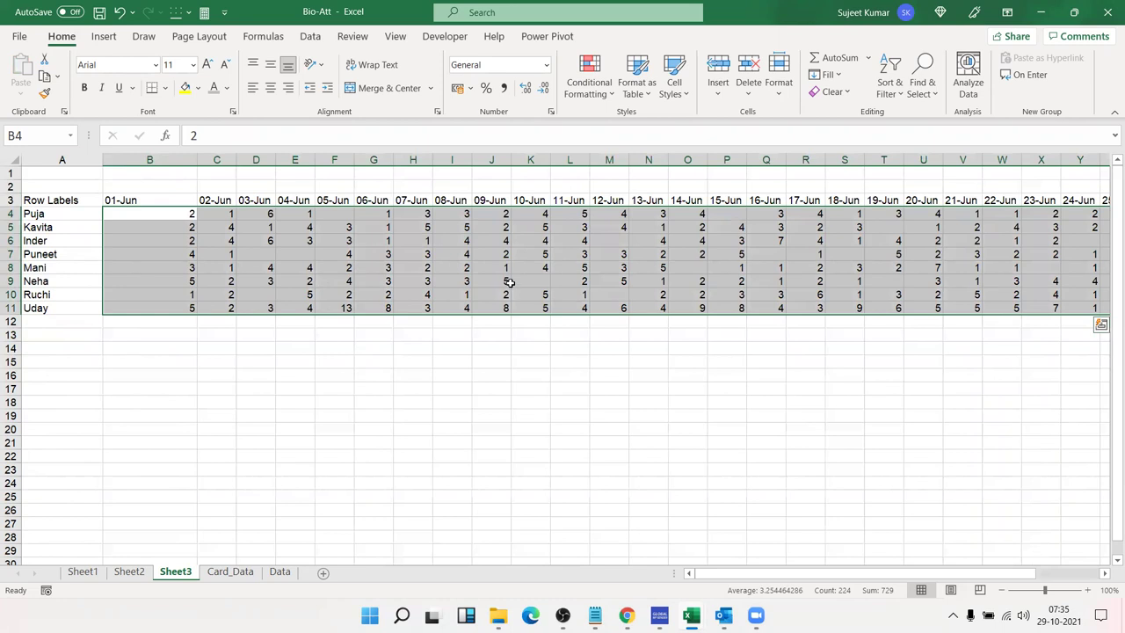
right_click(515, 284)
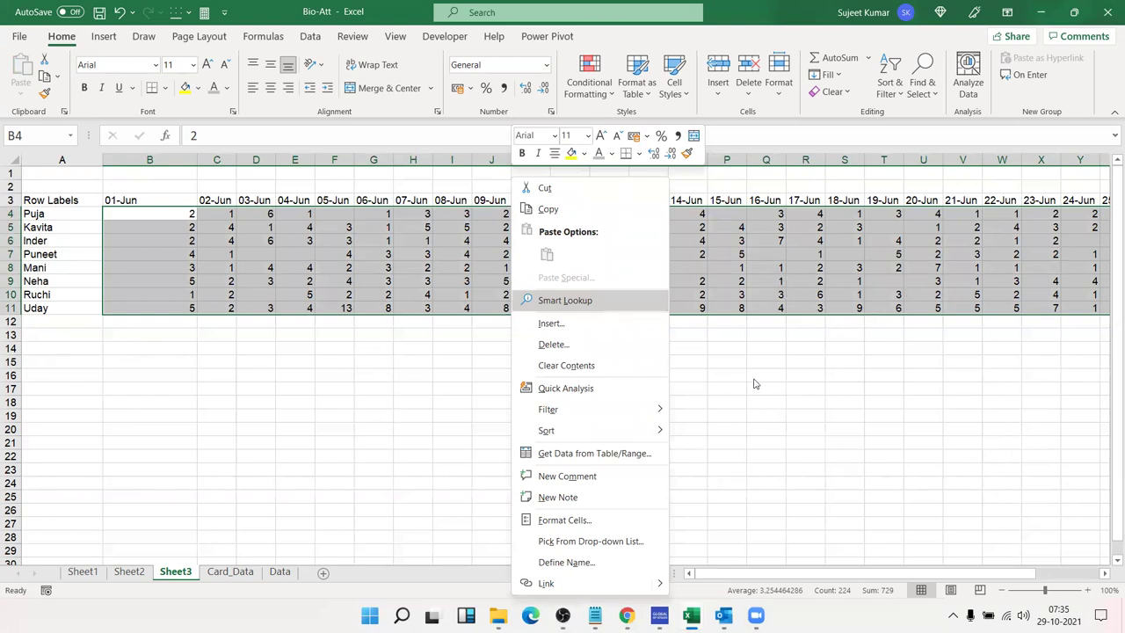
left_click(564, 519)
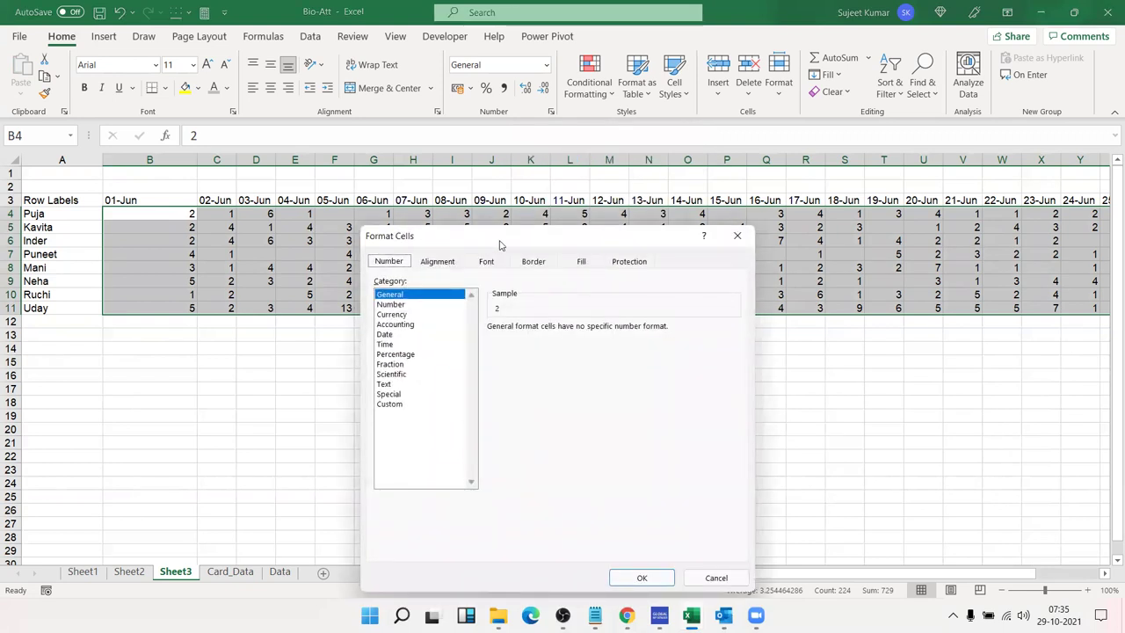
left_click_drag(499, 244, 725, 208)
left_click(963, 199)
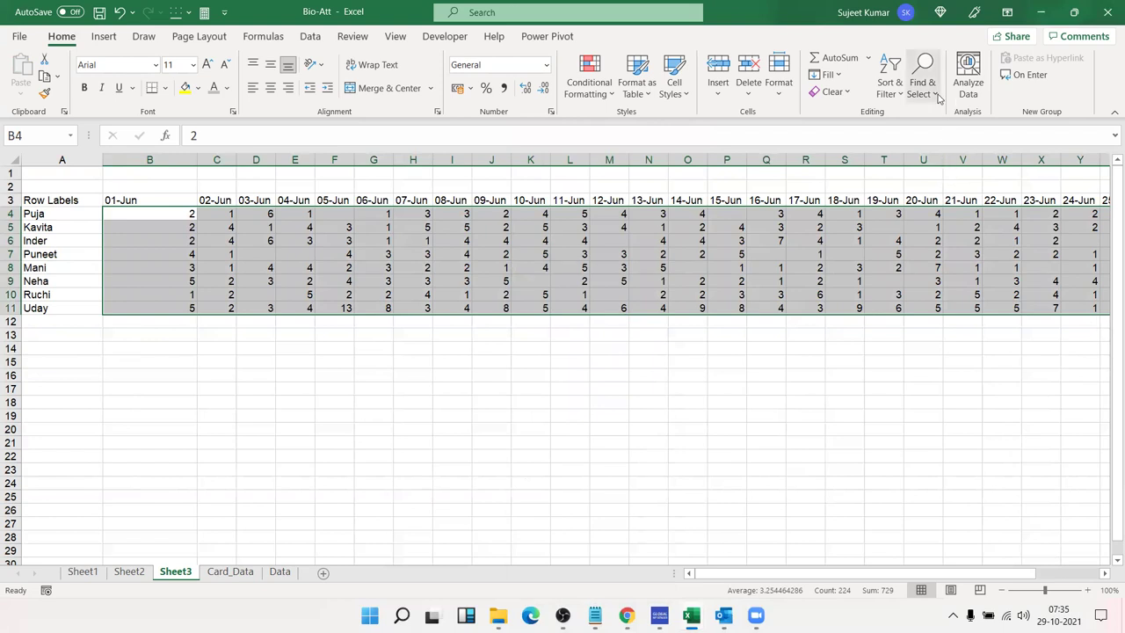
left_click(930, 91)
Use Go To Special to select Constants with only Numbers checked in the count grid
left_click(980, 179)
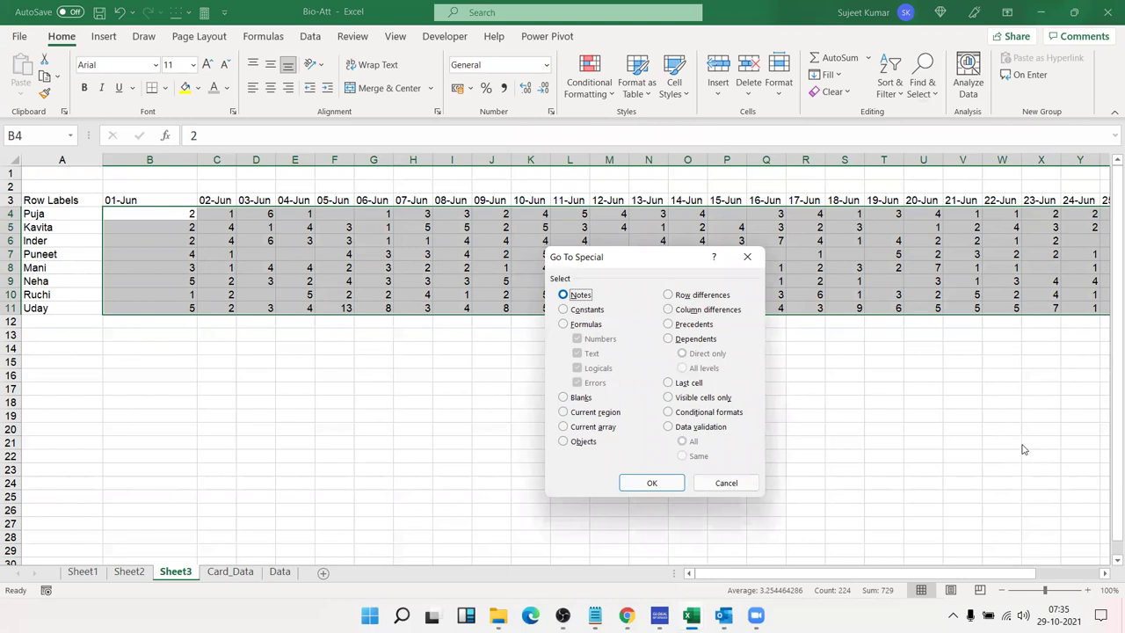
left_click(587, 310)
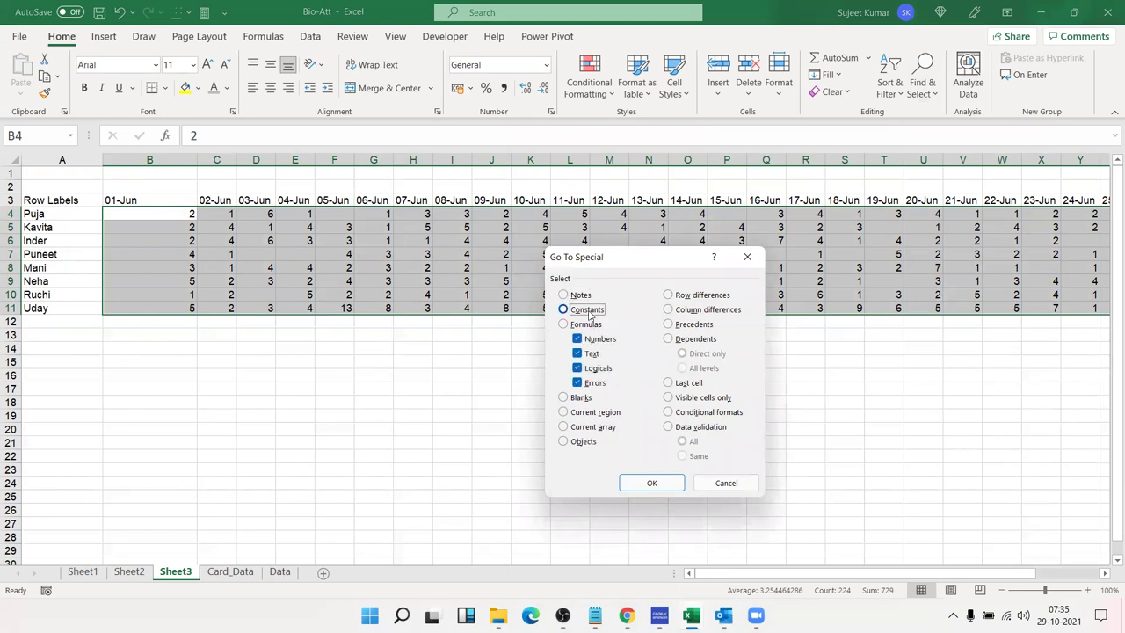
left_click(580, 354)
left_click(579, 368)
left_click(578, 383)
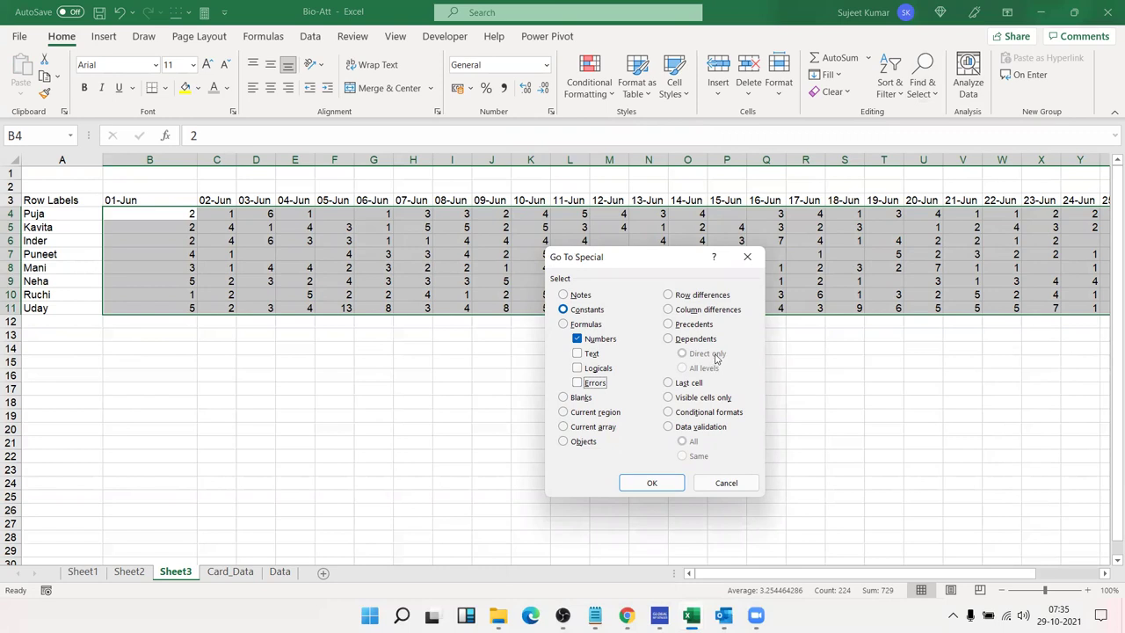
left_click(653, 483)
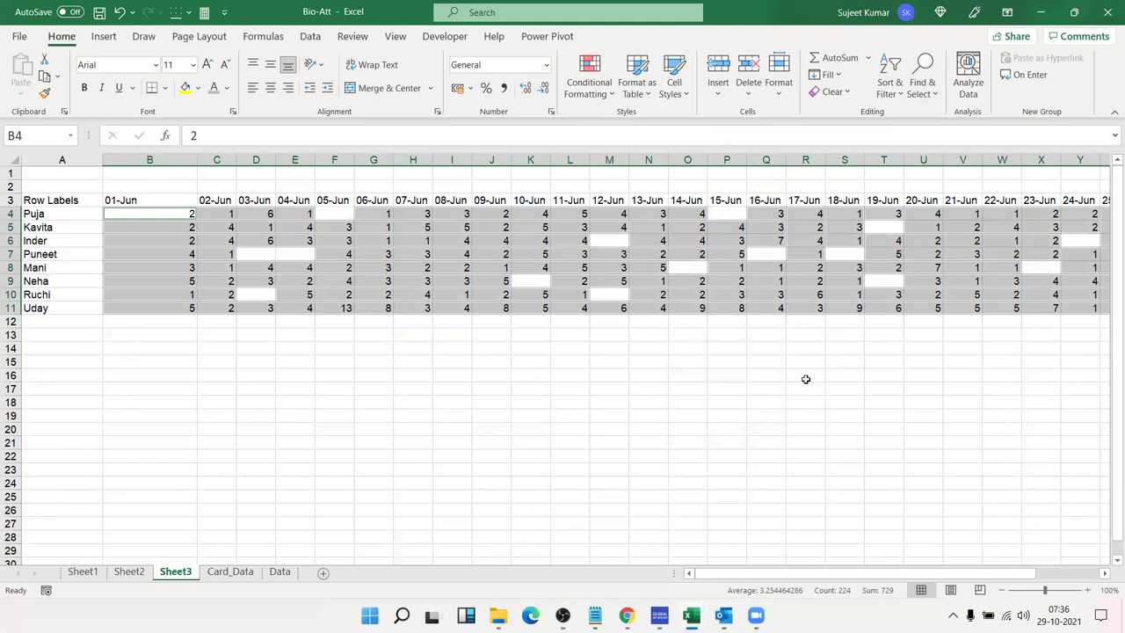
Fill all 224 selected count cells in Sheet3 with P at once, then pick a single grid cell
type("P")
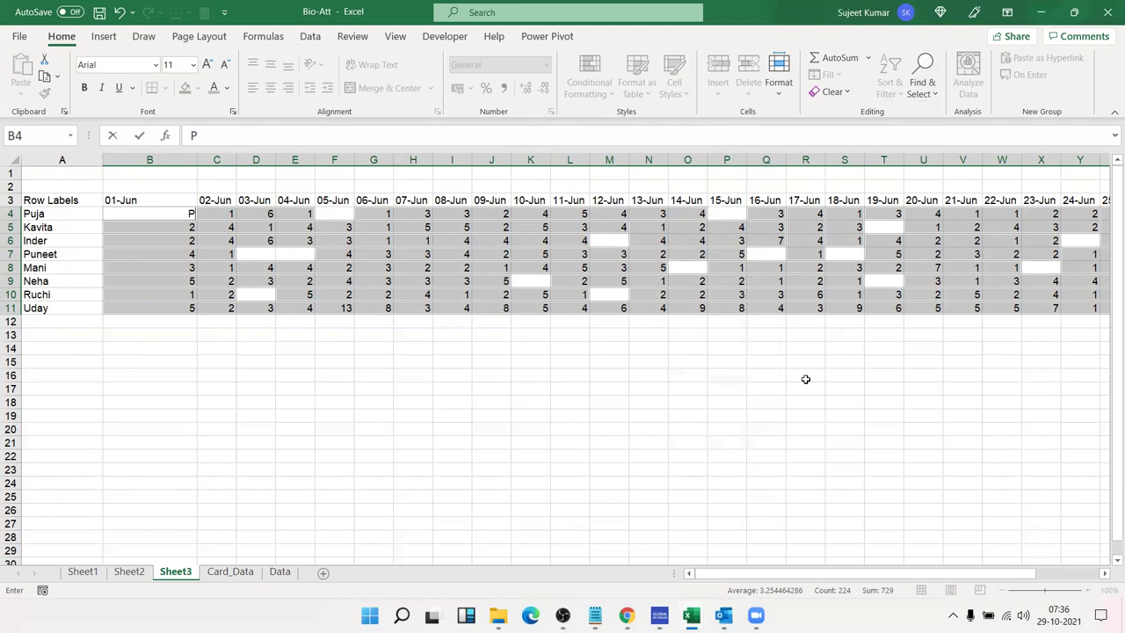
key("ctrl+Return")
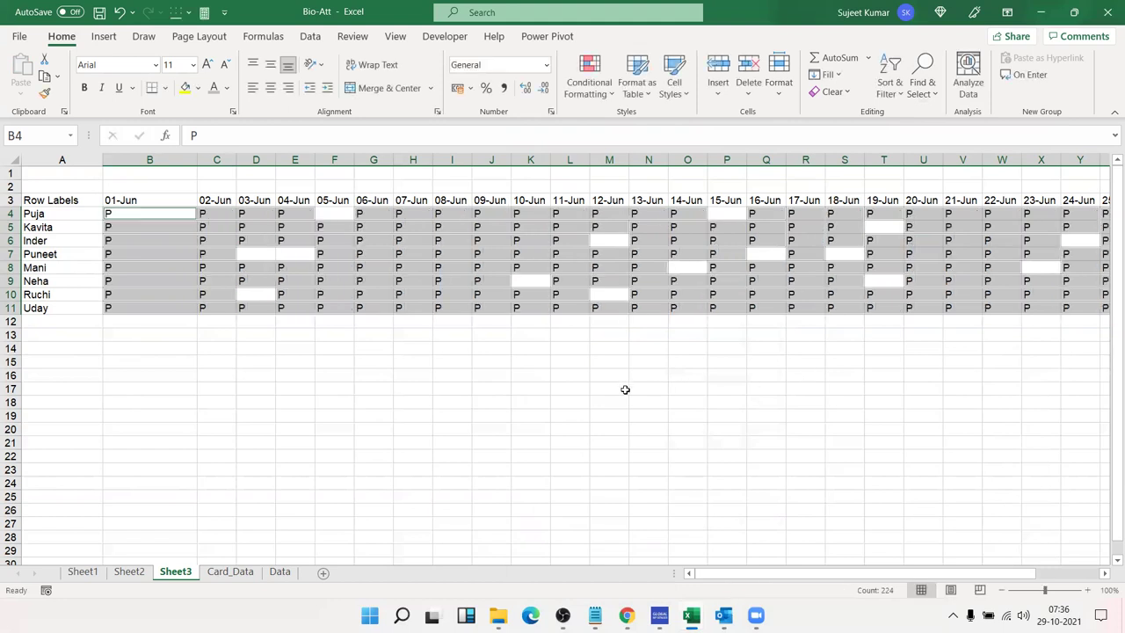
left_click(294, 296)
left_click(166, 221)
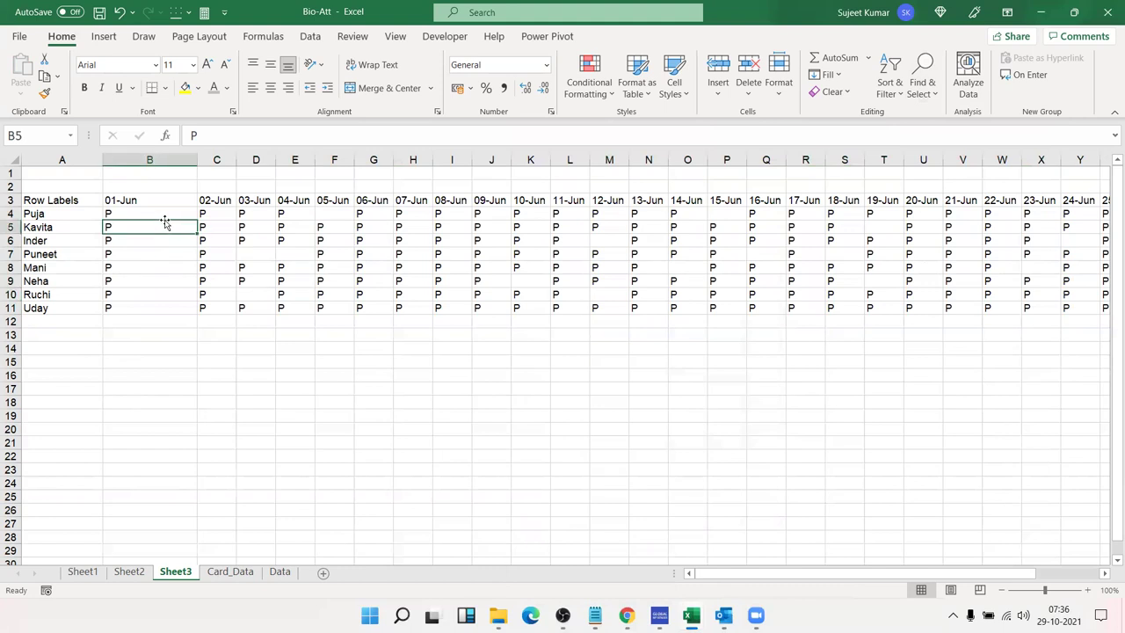
Select the attendance grid B4:AE11, from B4 through 30-Jun and down to Uday's row
key("Up")
key("ctrl+shift+Right")
key("ctrl+shift+Right")
key("ctrl+shift+Right")
key("ctrl+shift+Right")
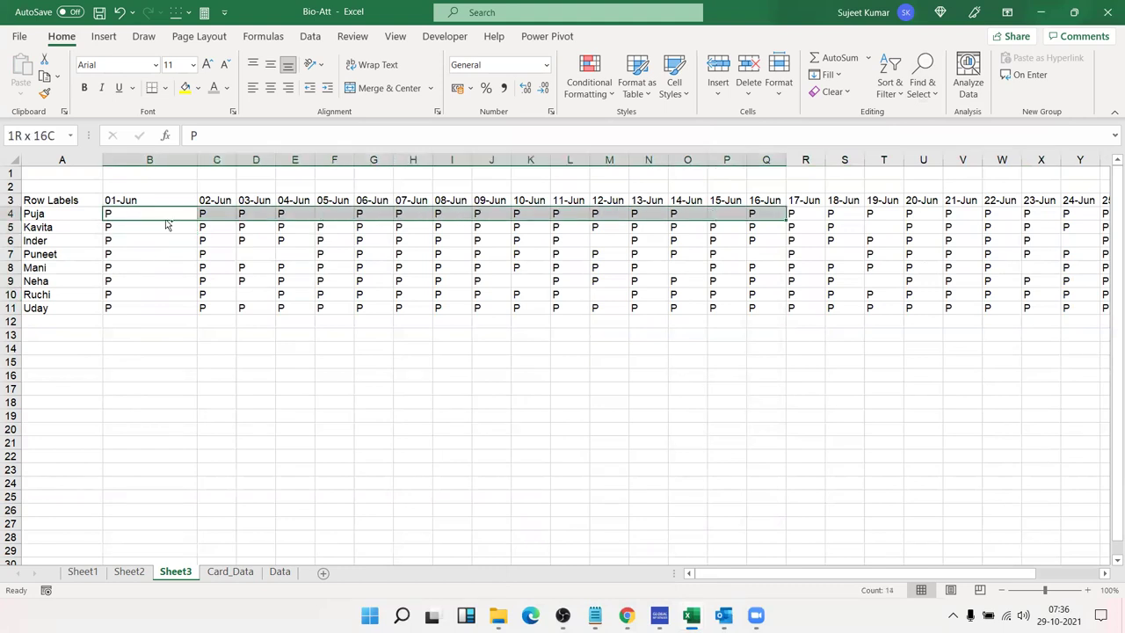
key("ctrl+shift+Right")
key("ctrl+shift+Right")
key("ctrl+shift+Left")
key("shift+Down")
key("shift+Down")
key("shift+Down")
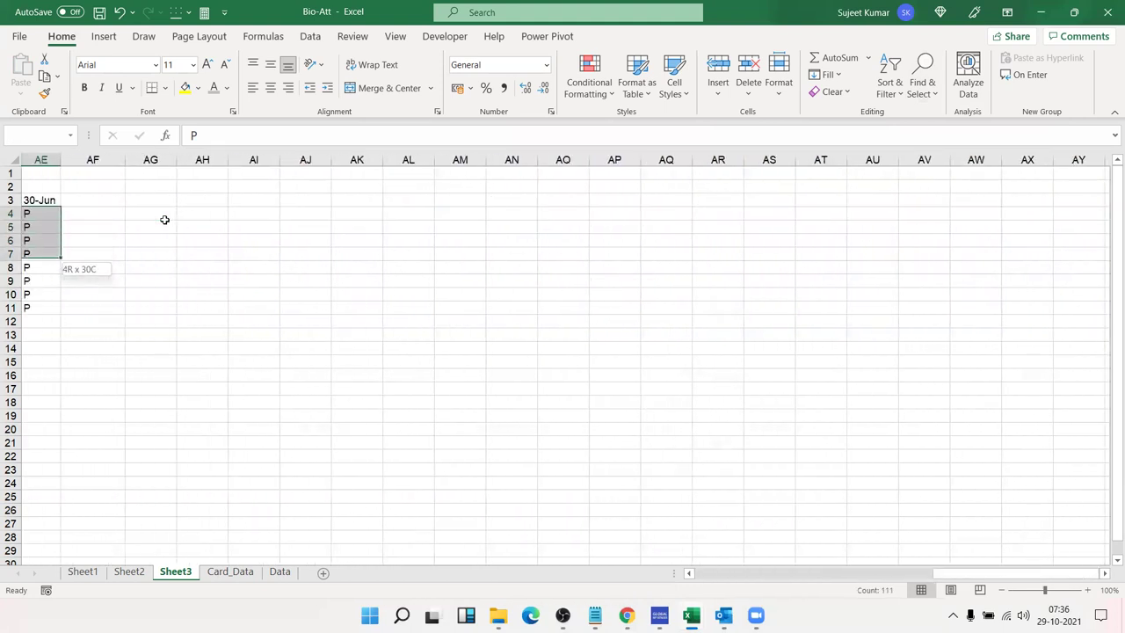
key("shift+Down")
key("shift+Down")
key("shift+Down")
key("shift+Down")
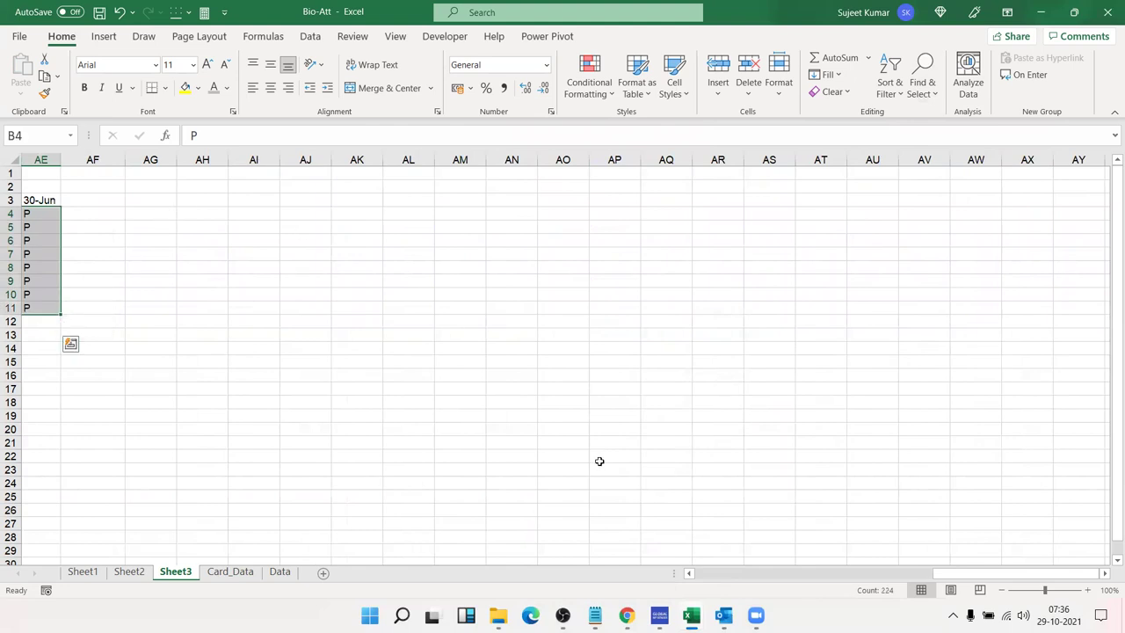
left_click_drag(719, 573, 715, 571)
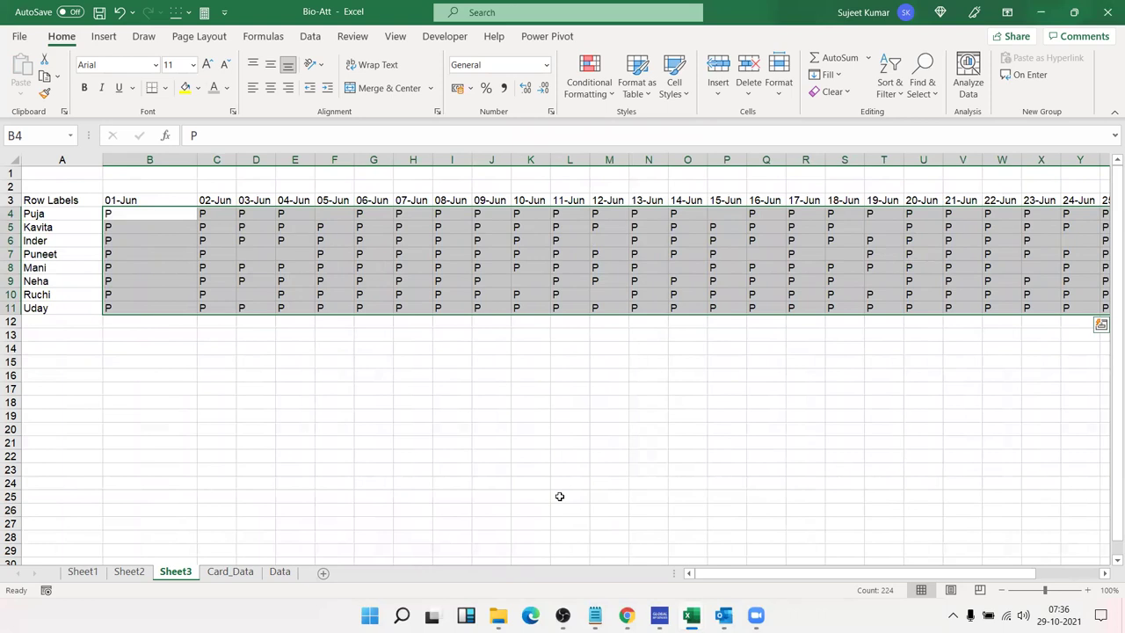
Select only the blank cells via Go To Special and fill them all with A
key("ctrl+g")
left_click(567, 458)
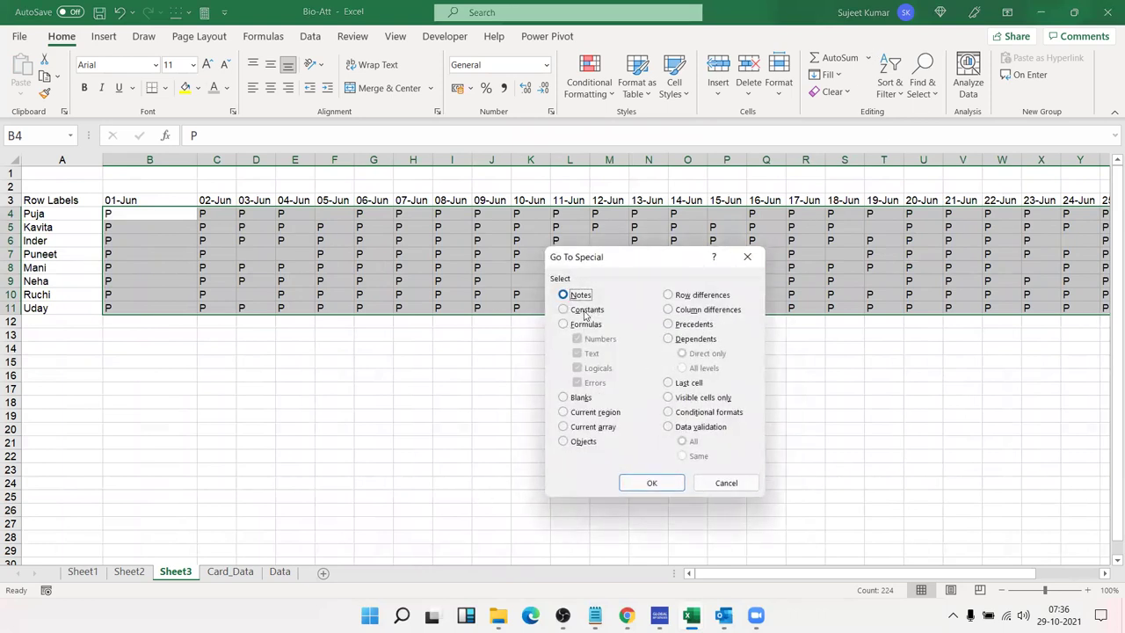
left_click(571, 401)
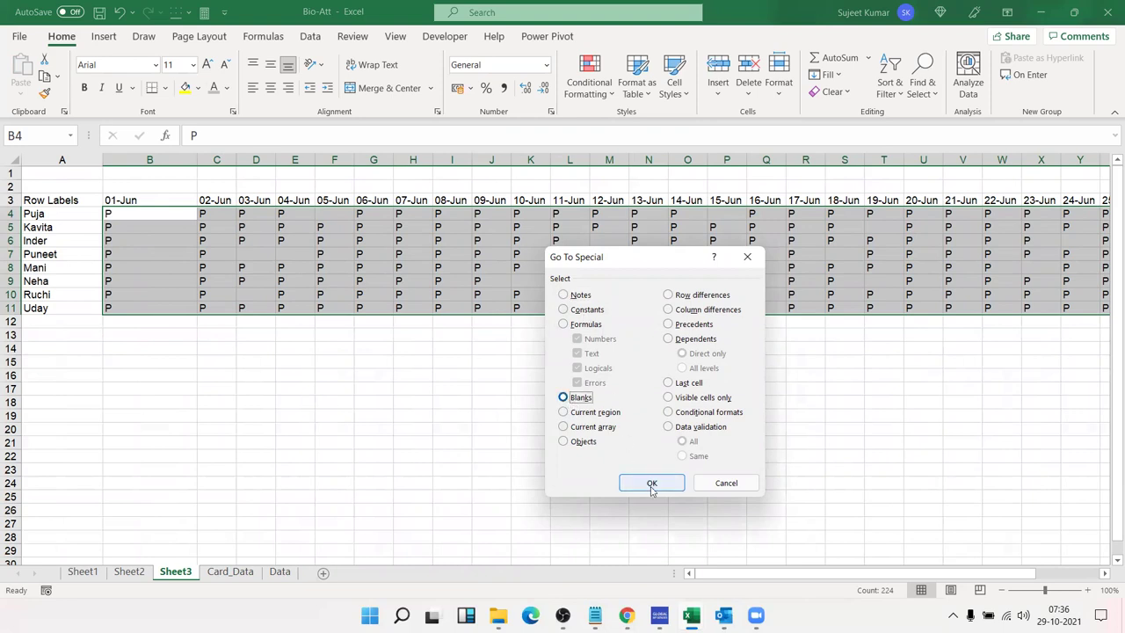
left_click(651, 484)
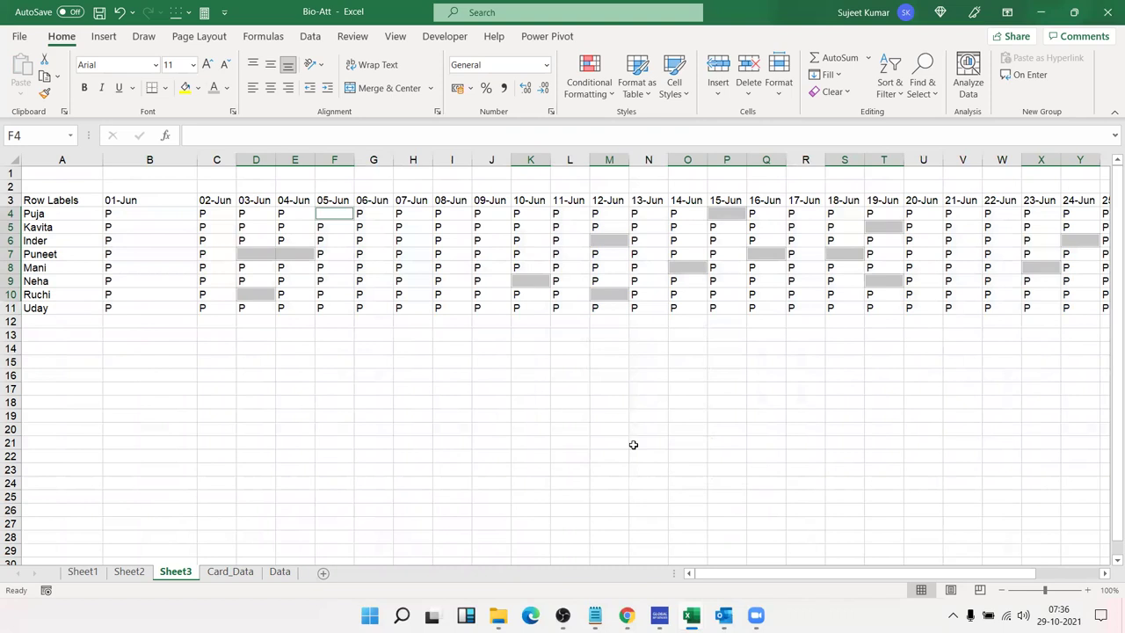
type("A")
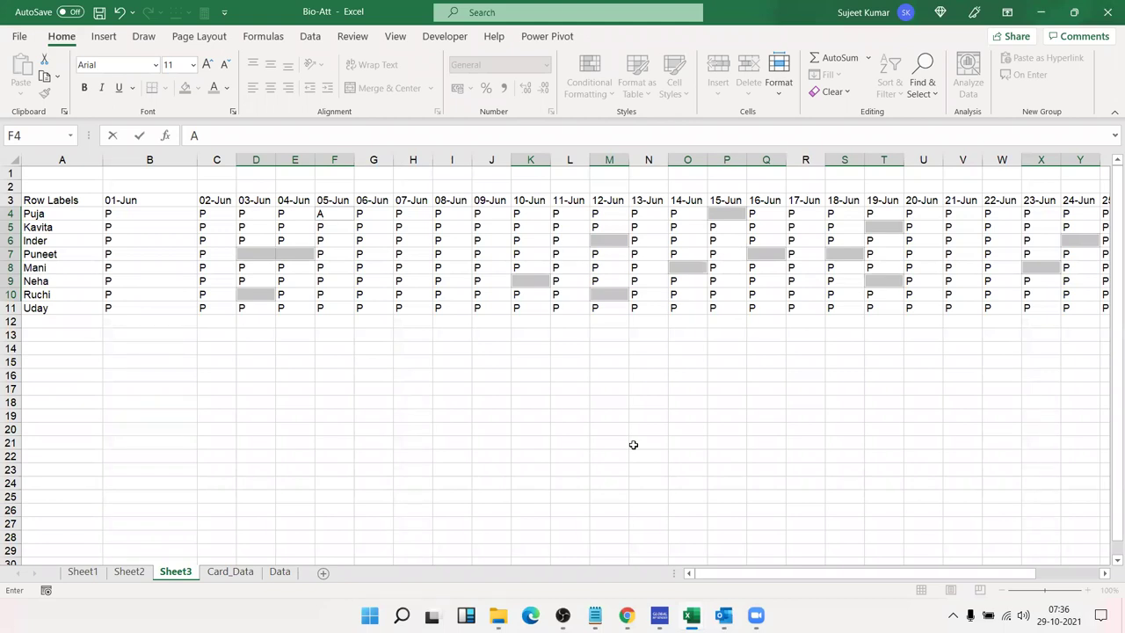
key("ctrl+Return")
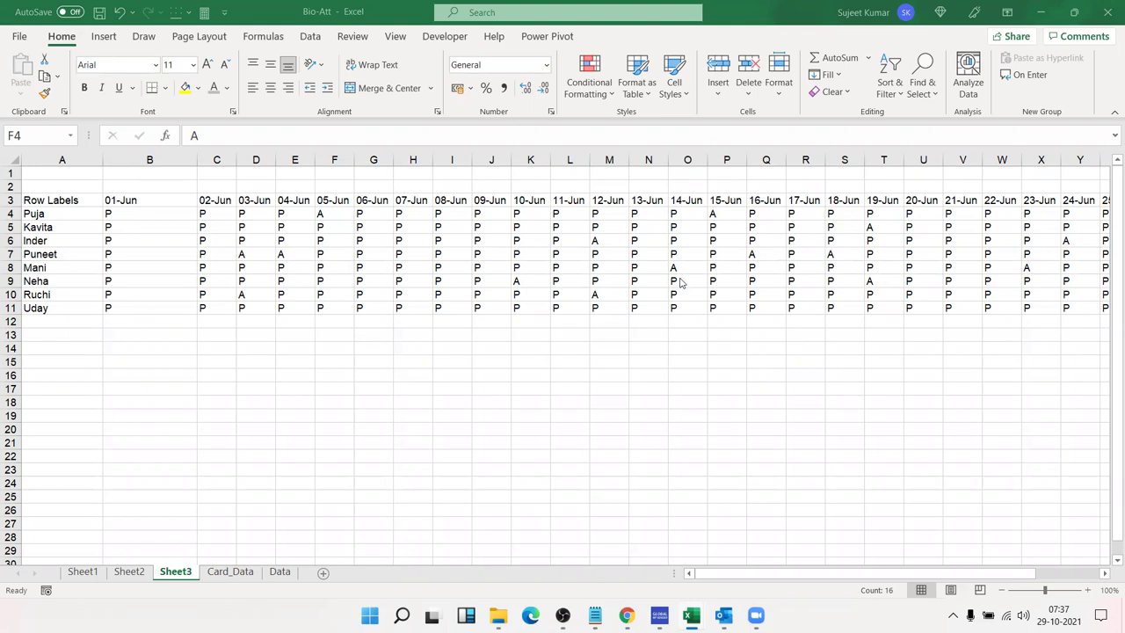
Browse the Card_Data, Data and Sheet1 tabs, ending on the Data sheet with its IN column selected
left_click(247, 571)
left_click(280, 571)
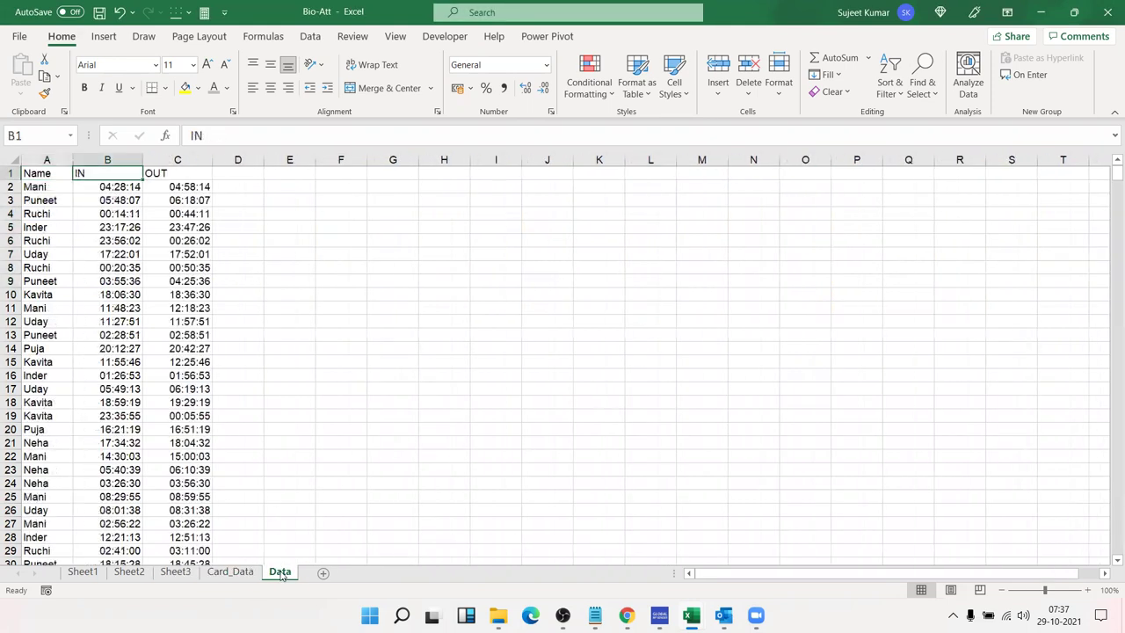
left_click(246, 574)
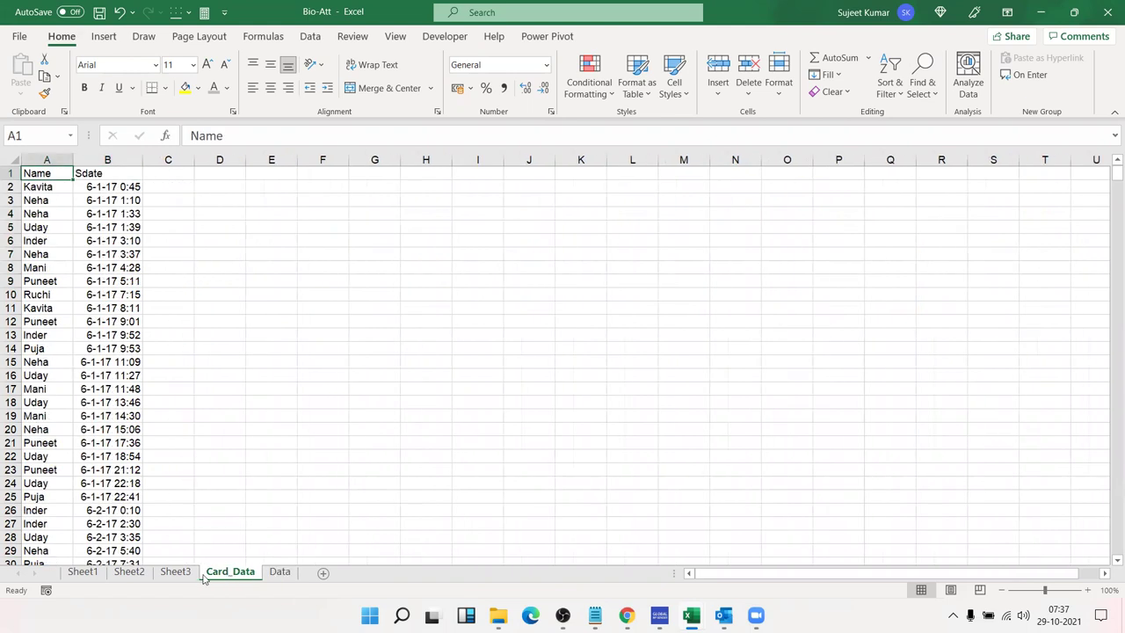
left_click(99, 573)
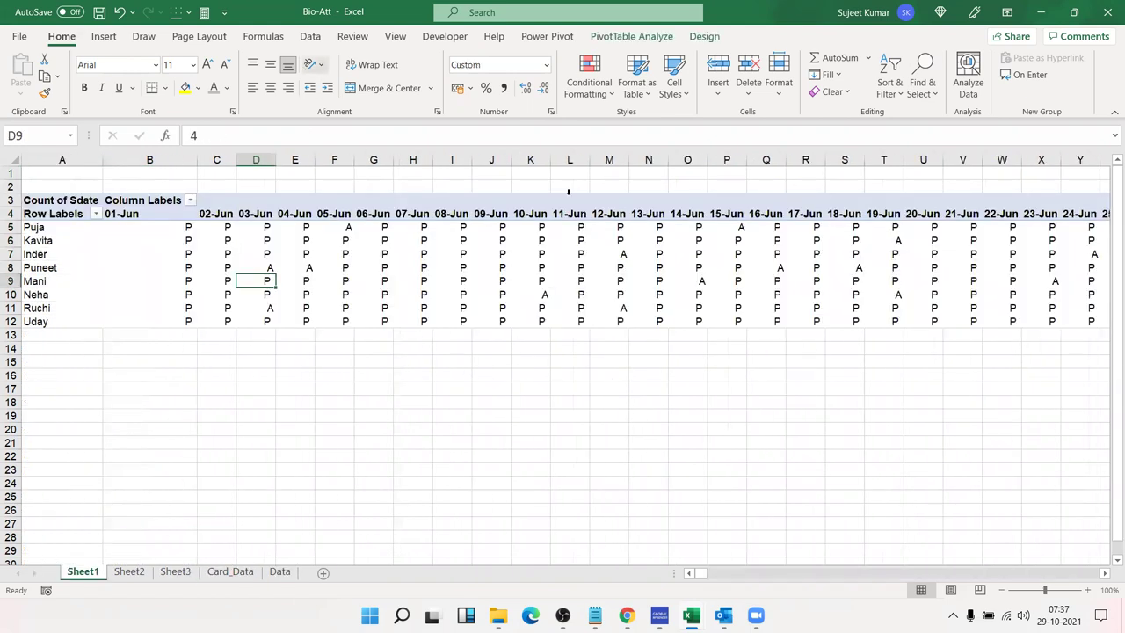
left_click(282, 573)
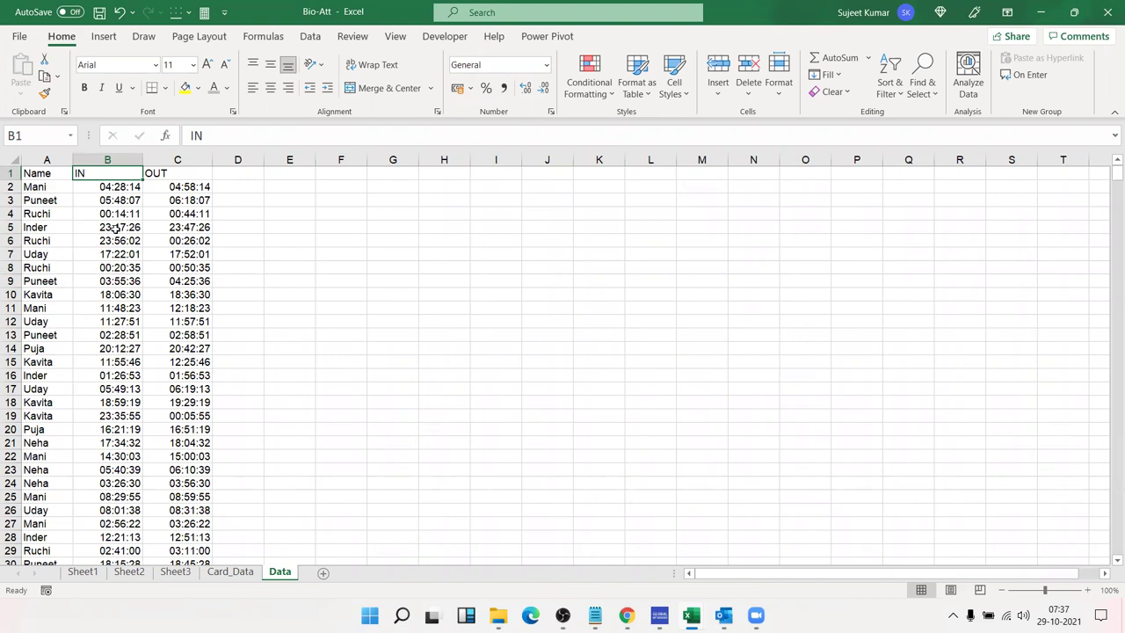
left_click(107, 159)
Inspect the Name, IN and OUT columns and cells on the Data sheet
left_click_drag(108, 159, 162, 159)
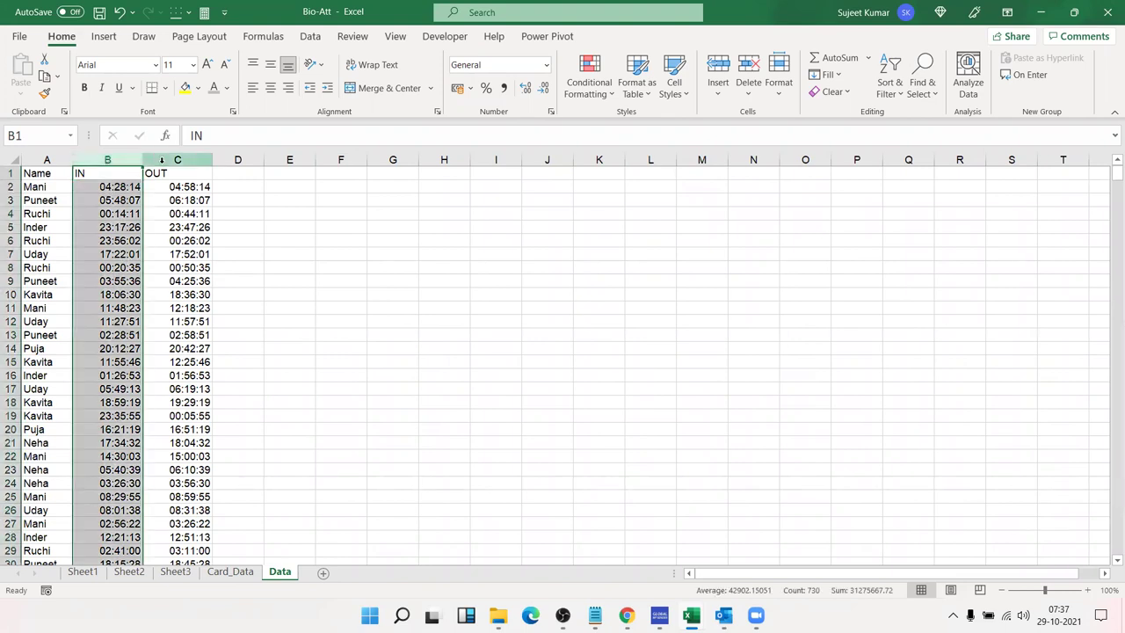
left_click(160, 159)
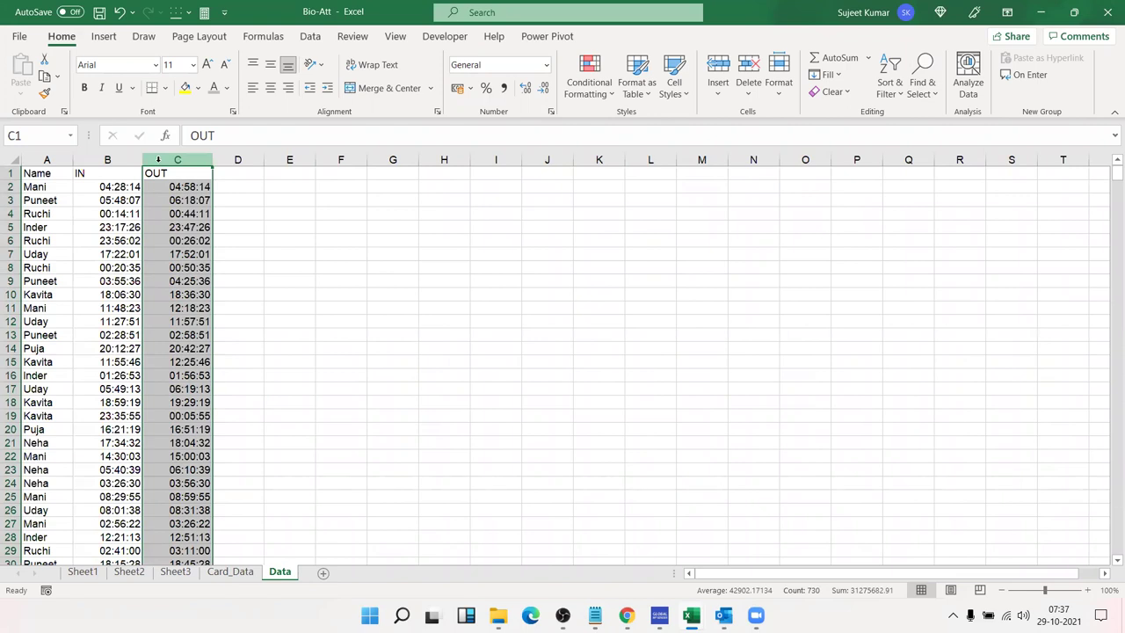
left_click(49, 174)
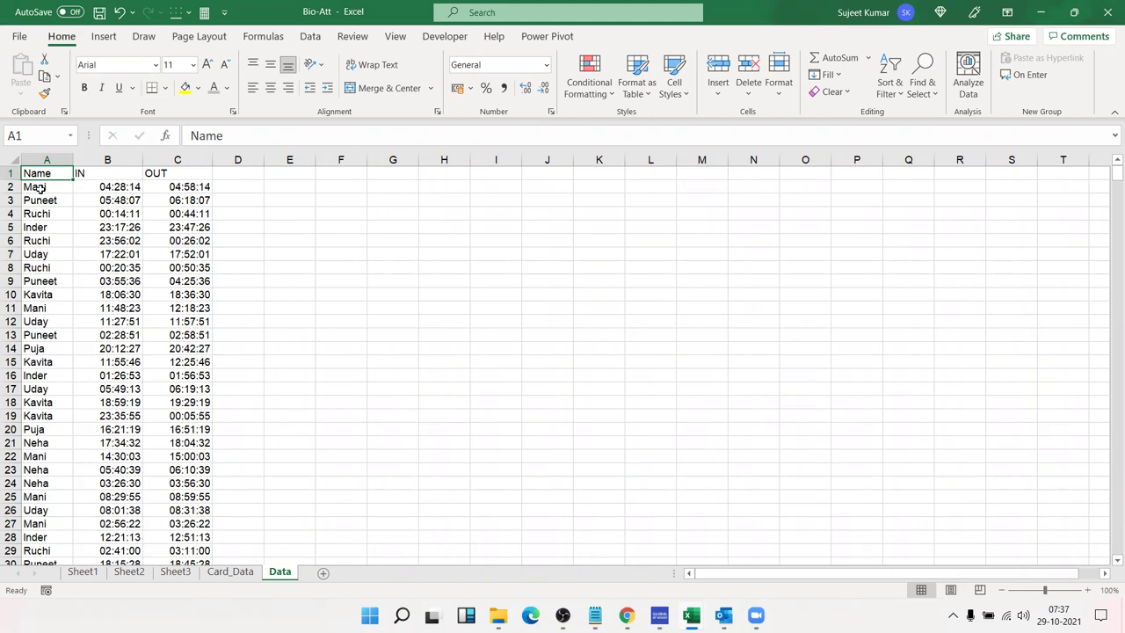
left_click(32, 215)
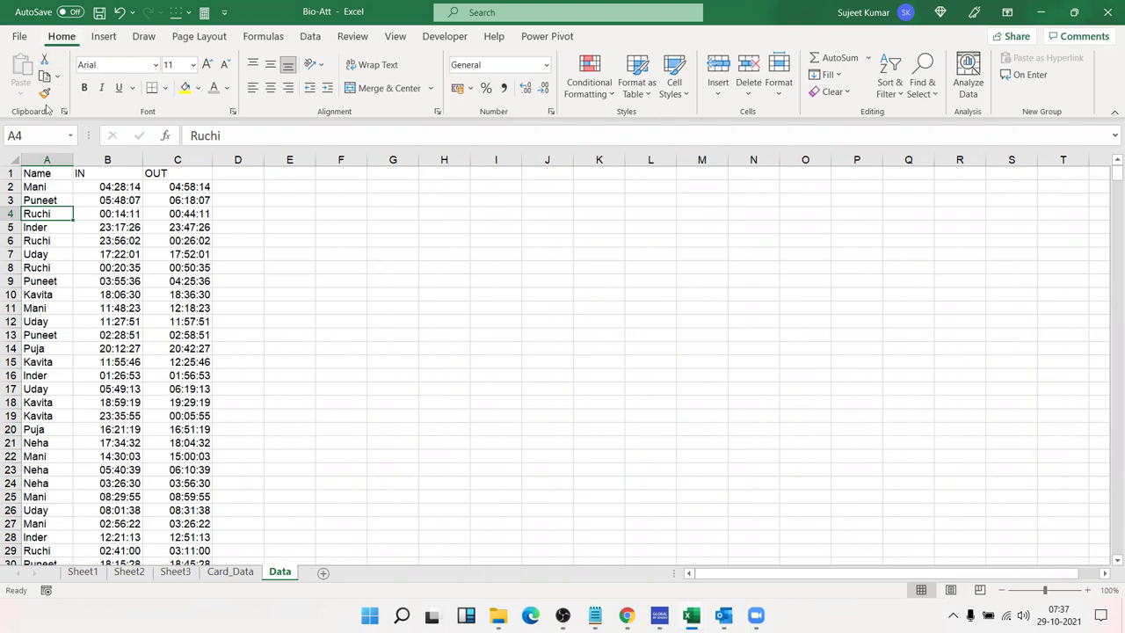
left_click(42, 170)
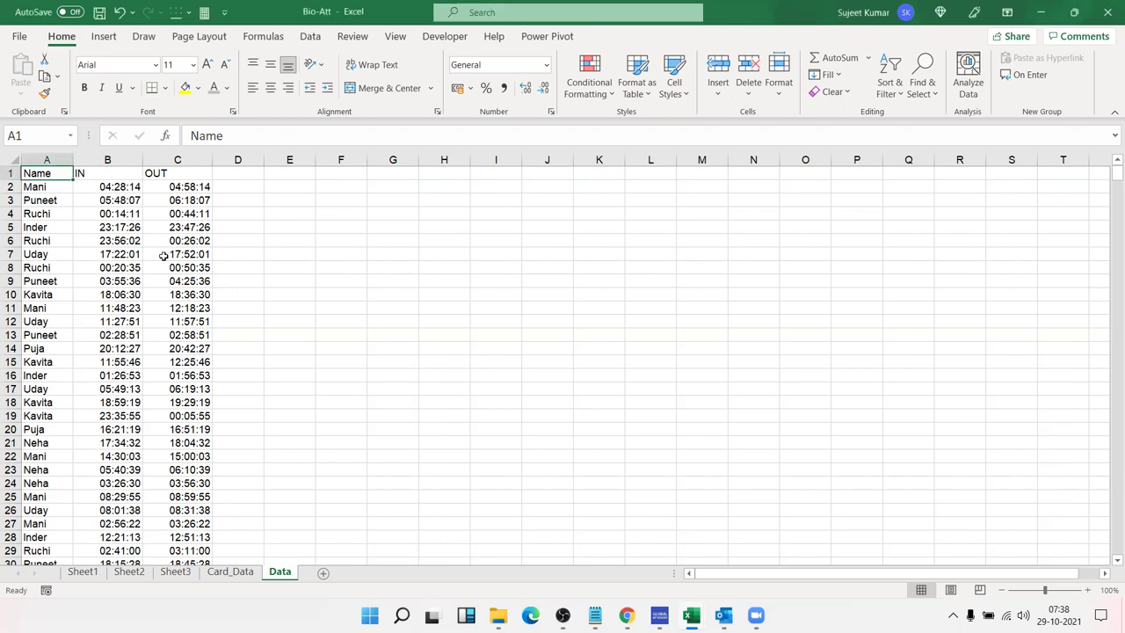
left_click(42, 160)
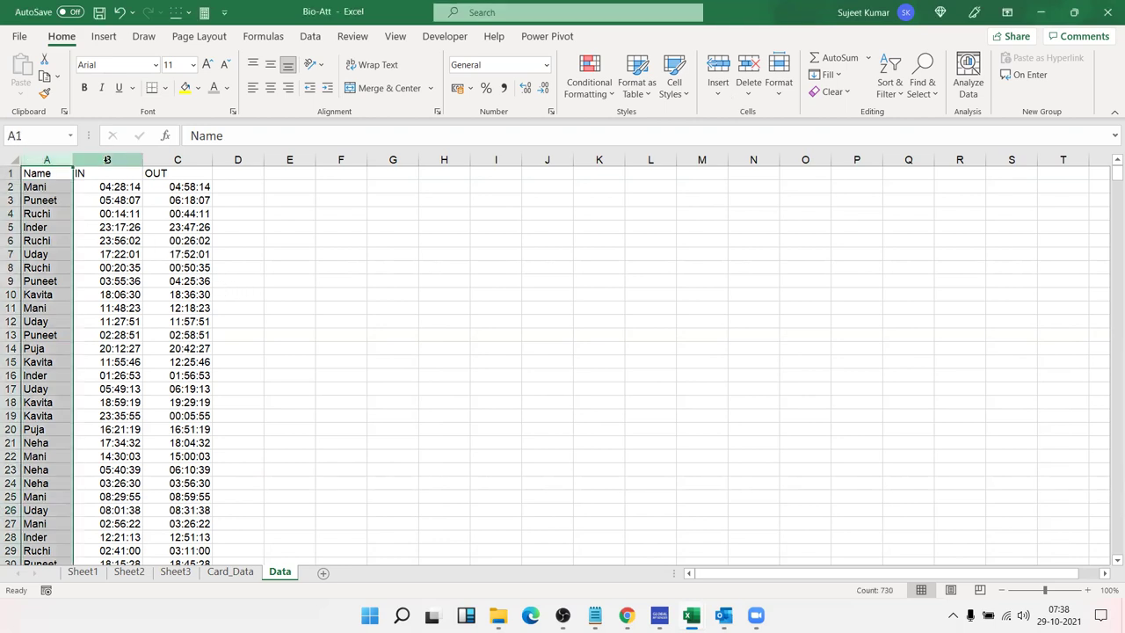
left_click(106, 161)
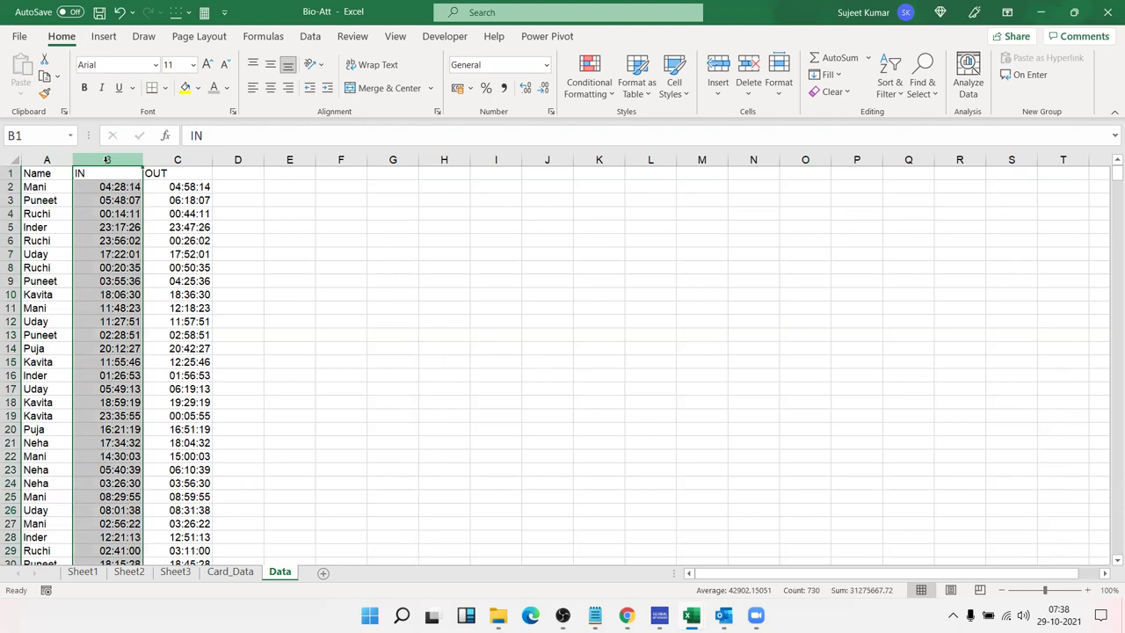
left_click(176, 160)
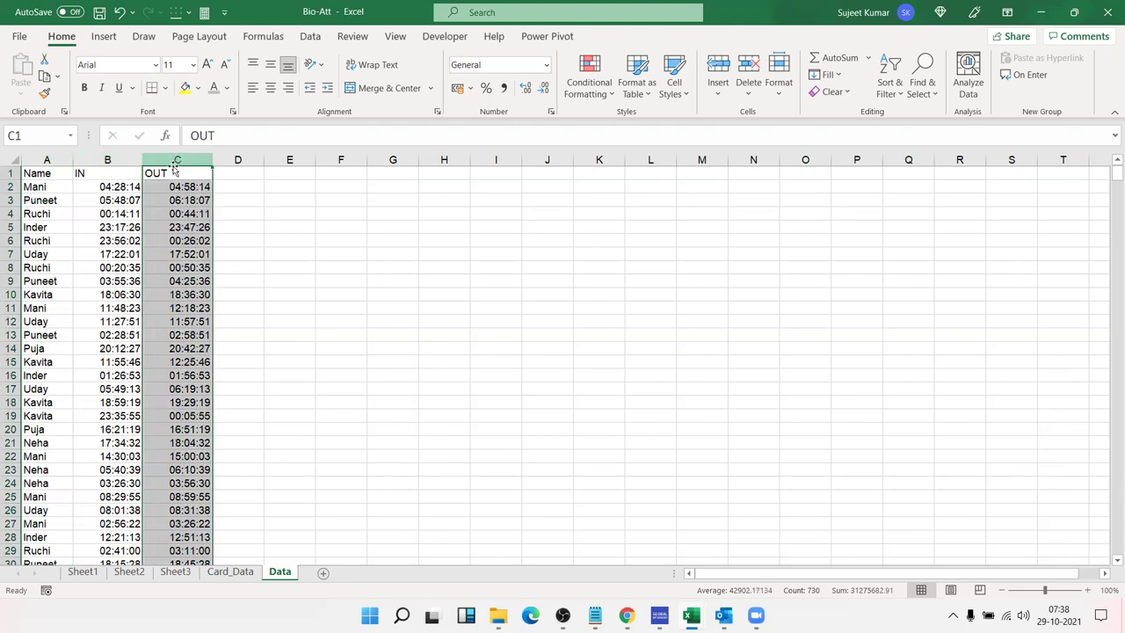
Select the full Name, IN and OUT range A1:C730 from the A1 header
left_click(32, 174)
key("ctrl+shift+Right")
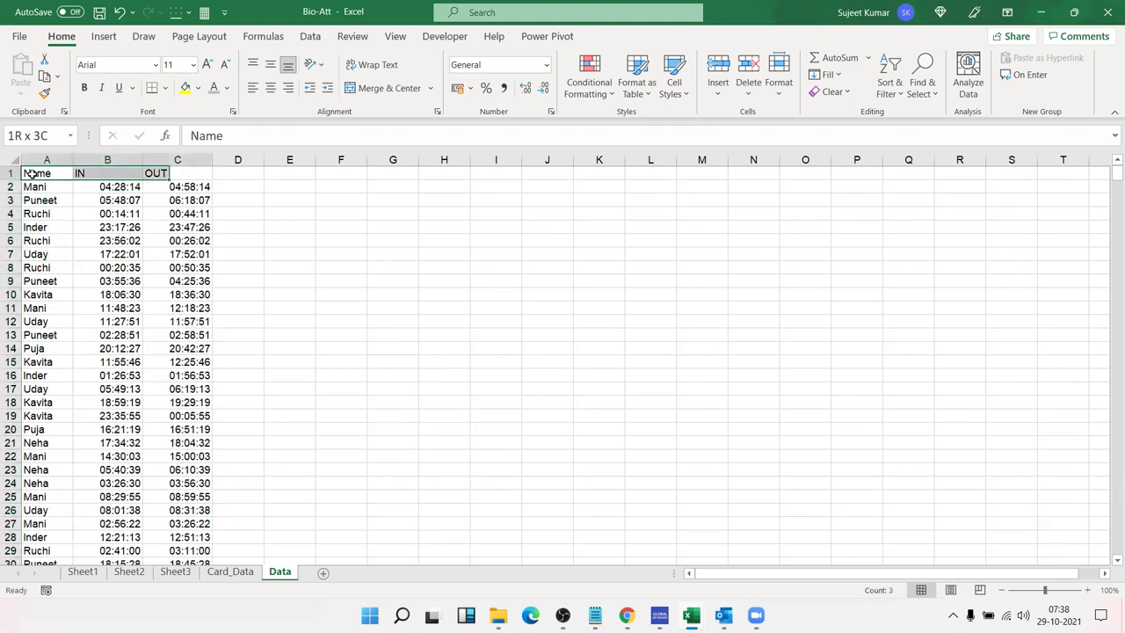
key("ctrl+shift+Down")
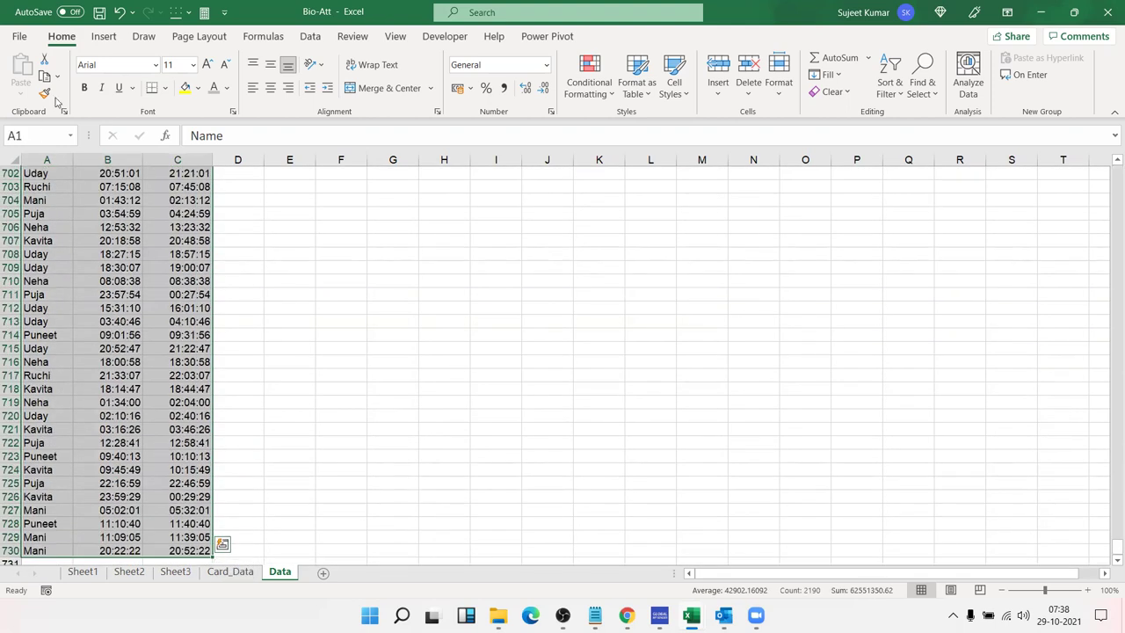
left_click(104, 36)
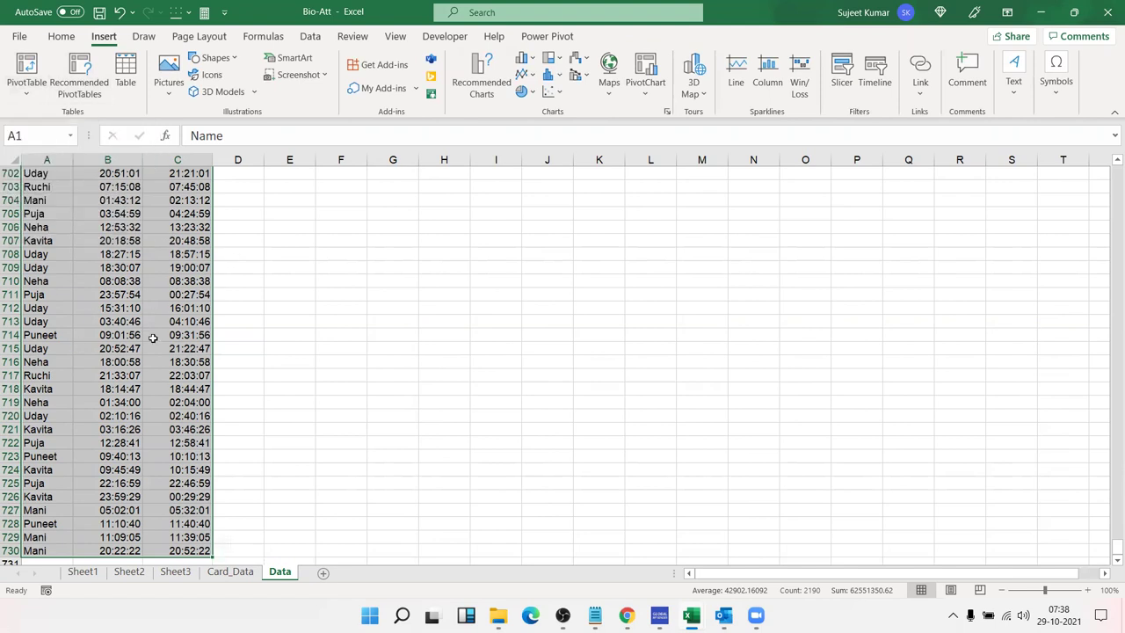
Insert a pivot table on a new sheet from A1:C730 with Name in Rows and IN in Columns
left_click(26, 63)
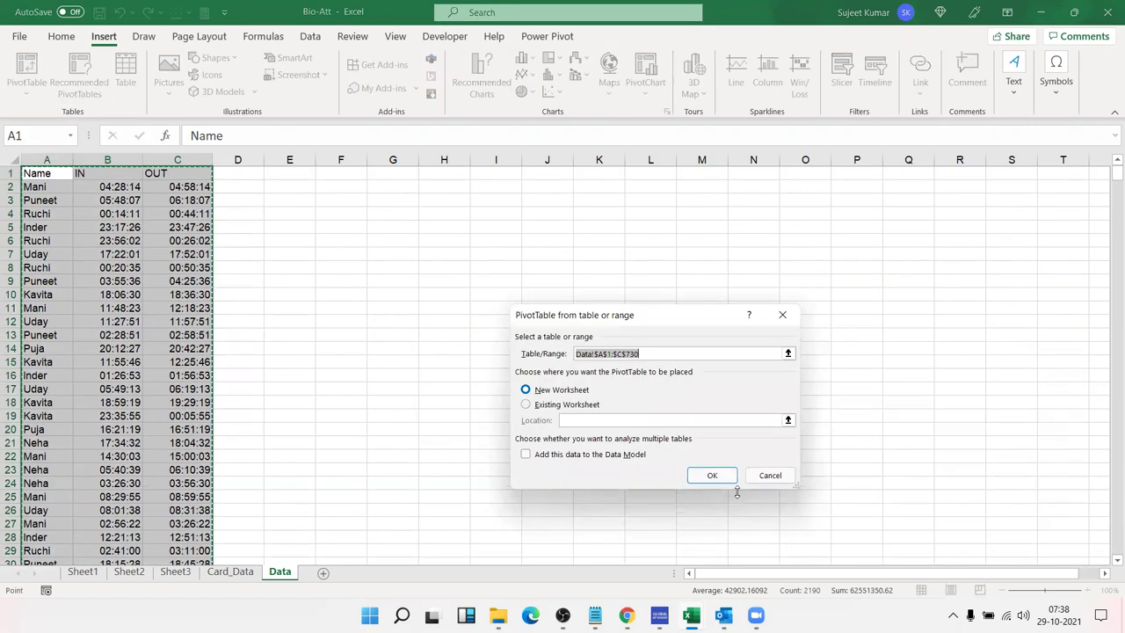
left_click(714, 476)
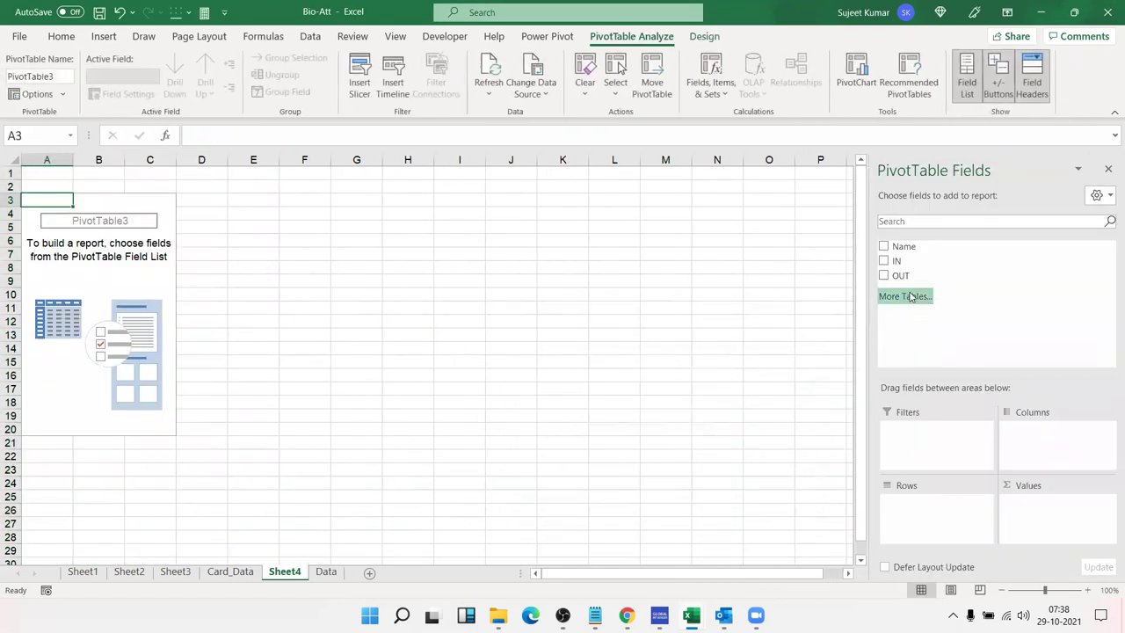
left_click_drag(905, 249, 932, 535)
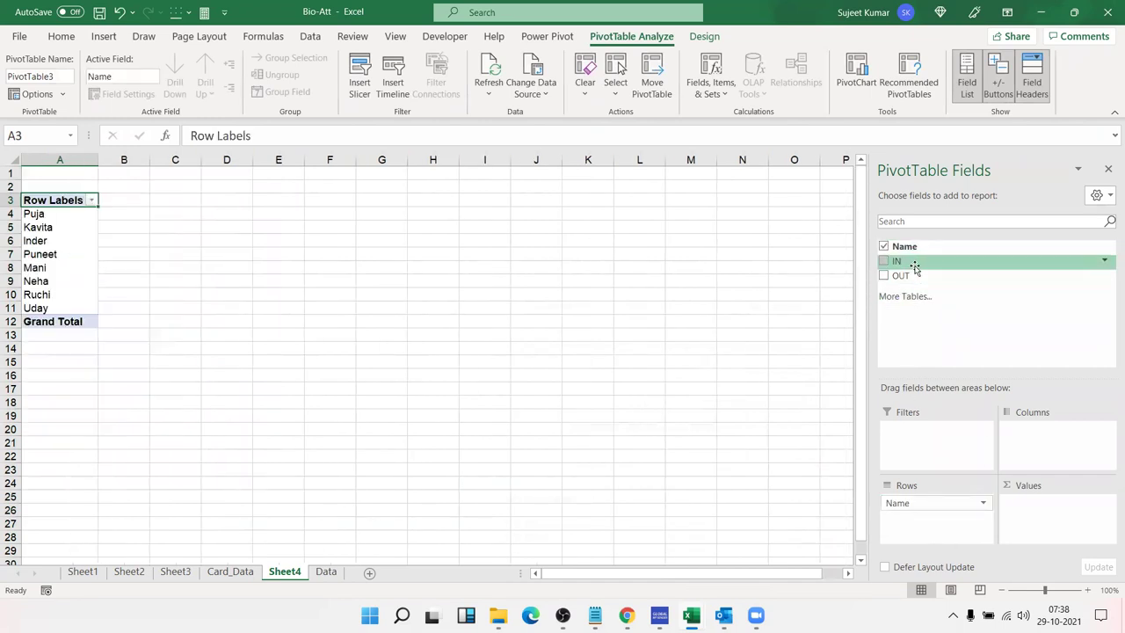
left_click_drag(912, 263, 1037, 446)
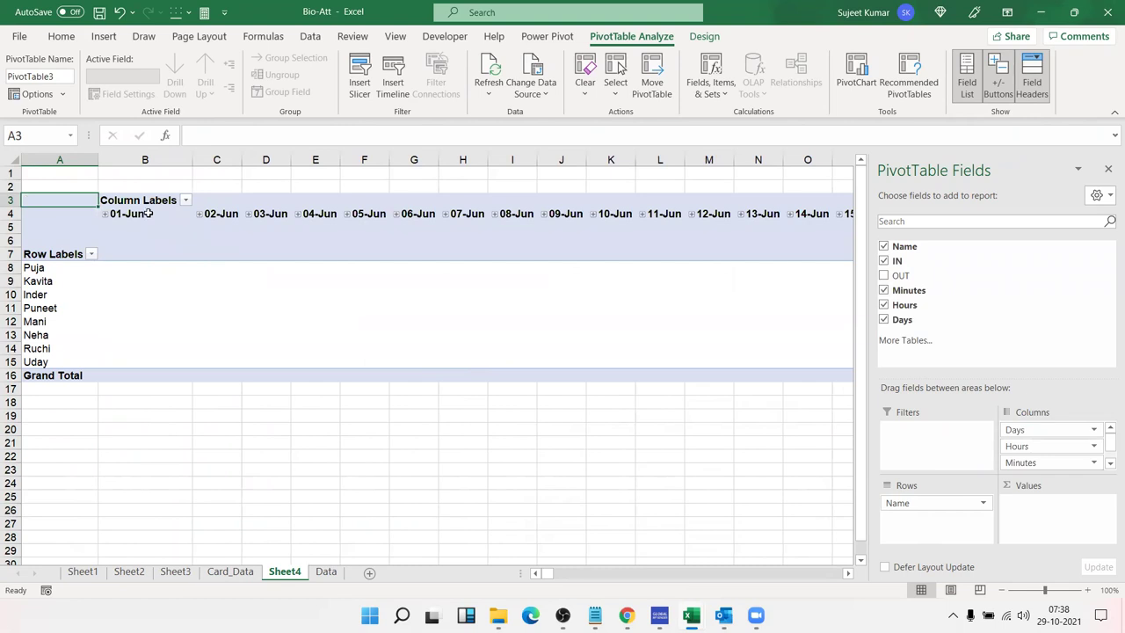
Group the IN date headers by Days only, clearing Hours, Minutes and Seconds
right_click(146, 213)
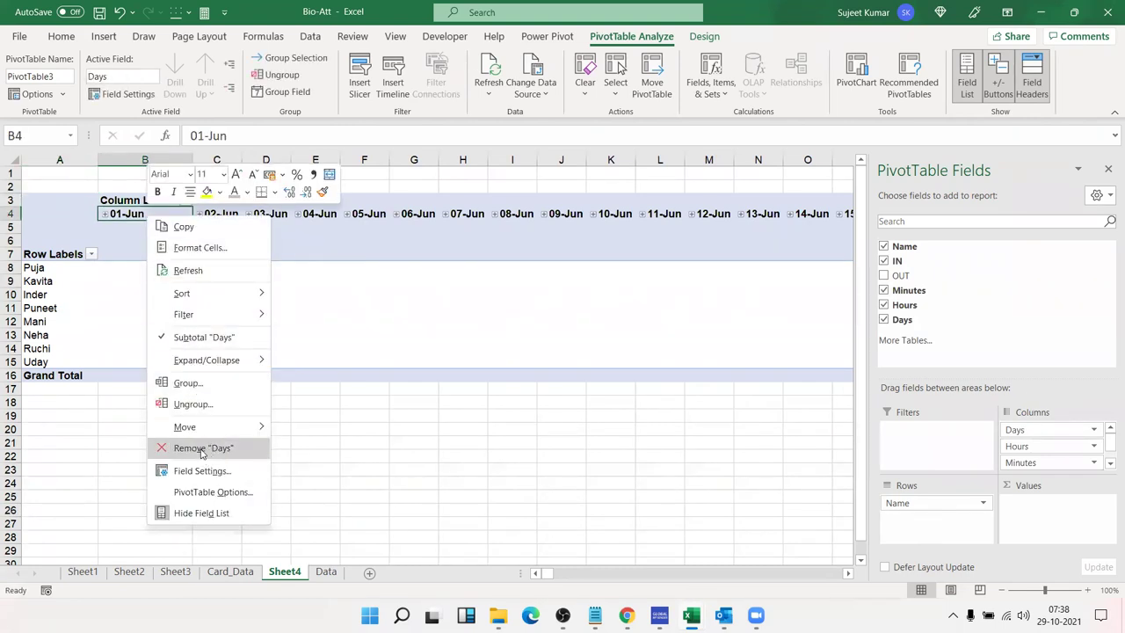
left_click(186, 382)
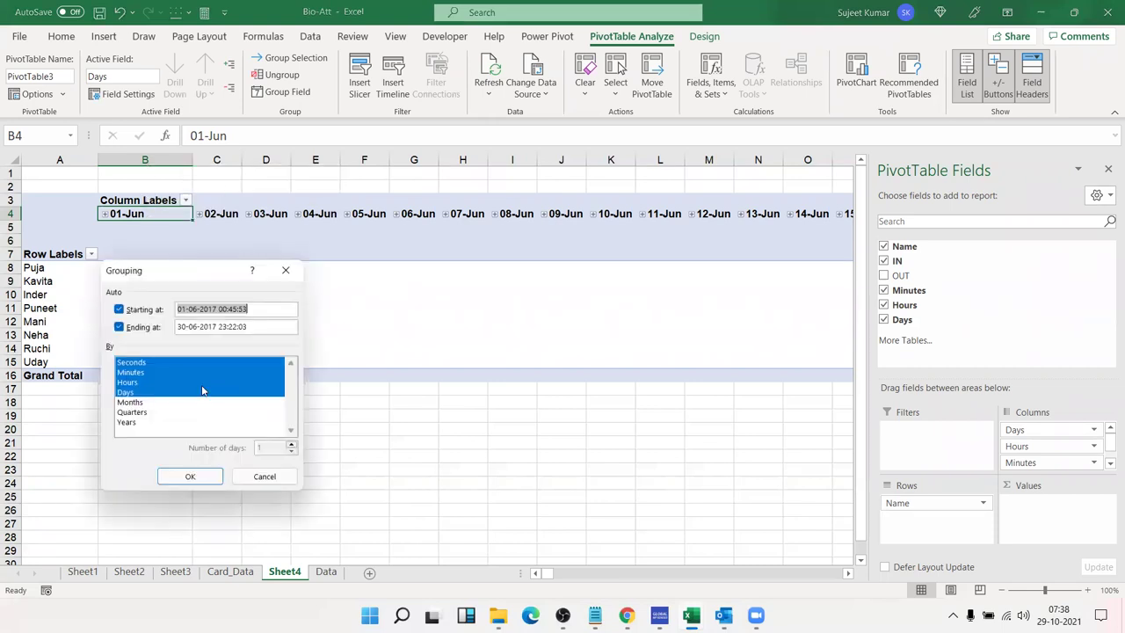
left_click(144, 382, "ctrl")
left_click(140, 373, "ctrl")
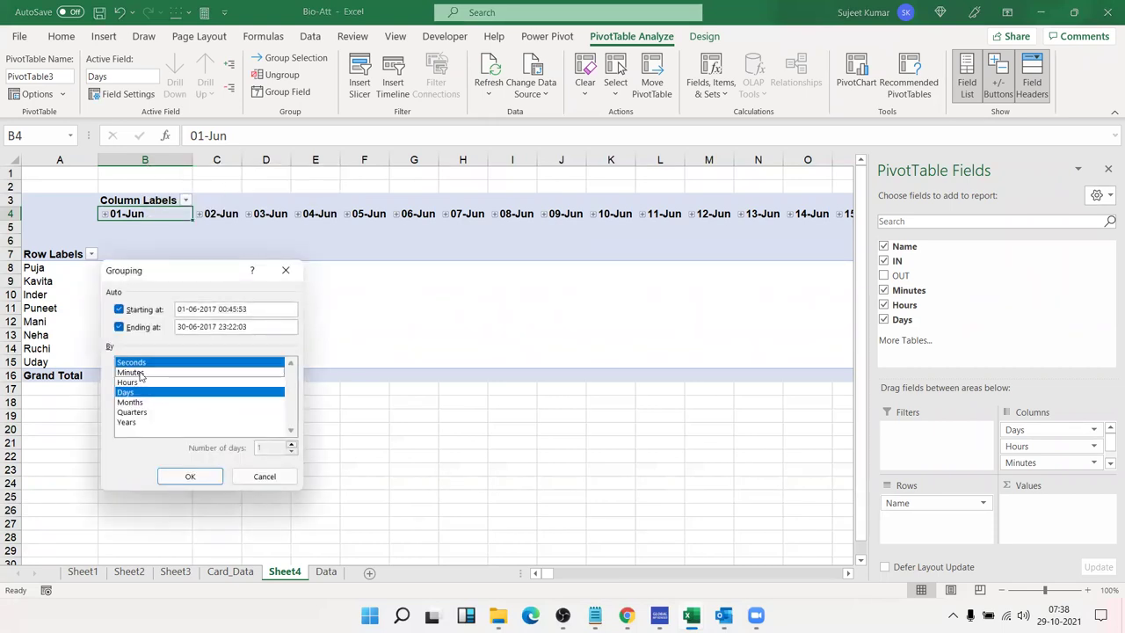
left_click(141, 364, "ctrl")
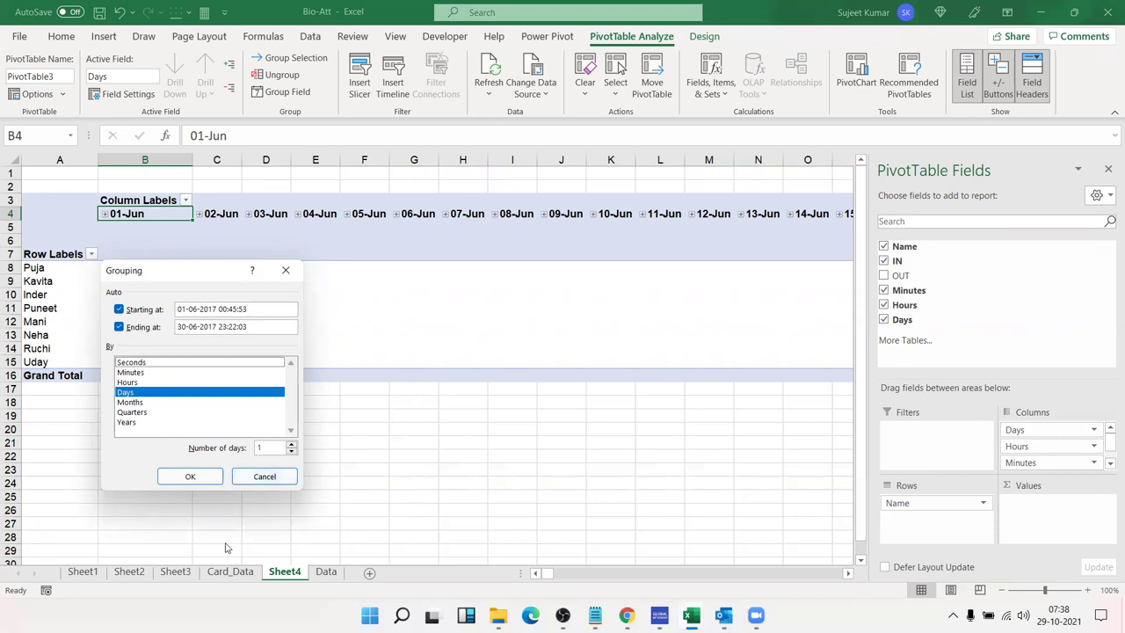
left_click(196, 479)
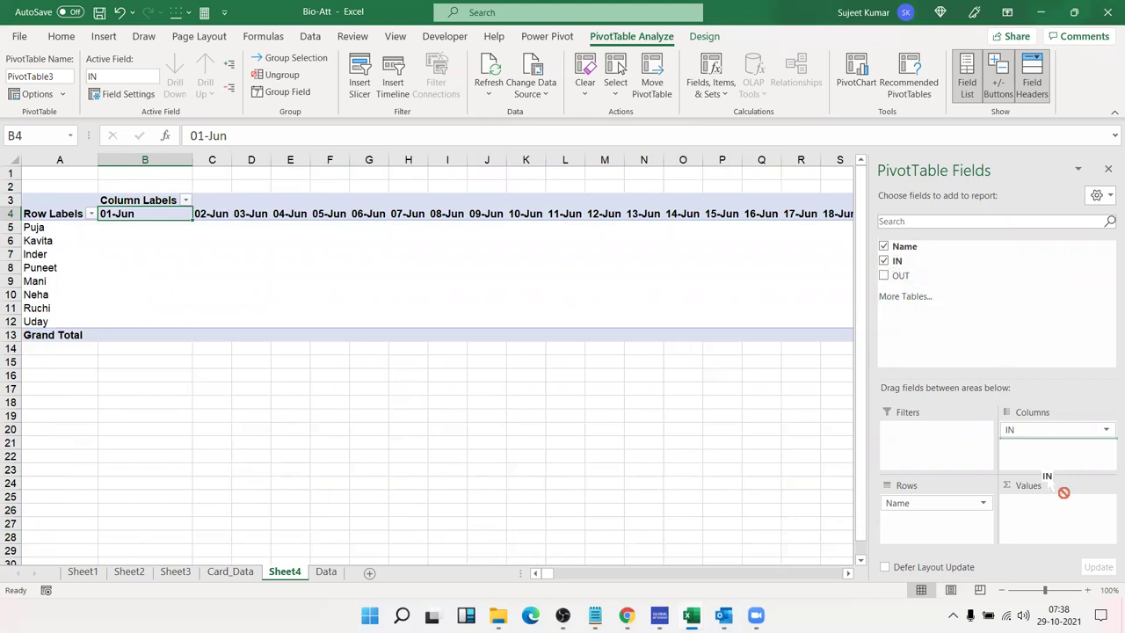
Add IN and OUT to the pivot Values and summarise IN by Min
left_click_drag(893, 262, 1041, 497)
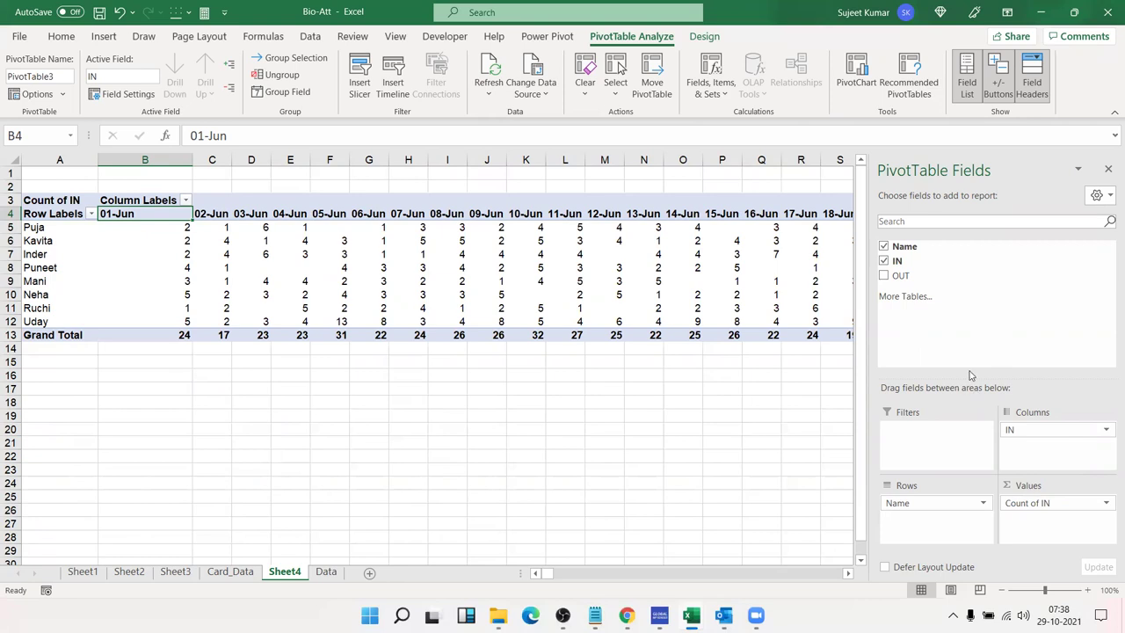
left_click_drag(896, 275, 1068, 475)
left_click_drag(1044, 530, 1028, 520)
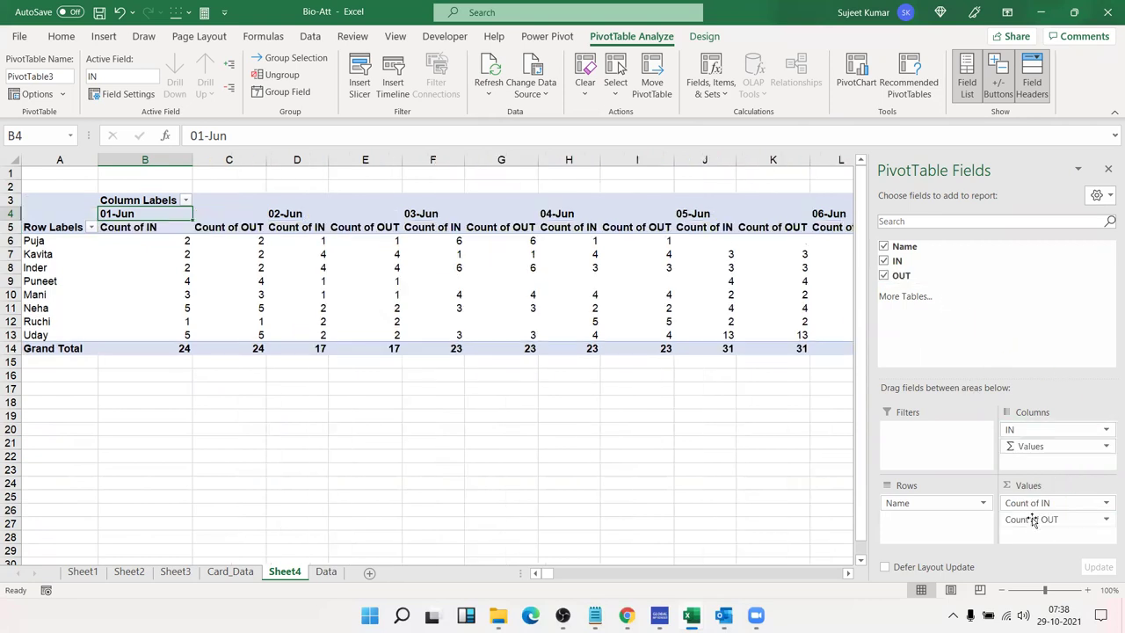
left_click(1106, 503)
left_click(1054, 486)
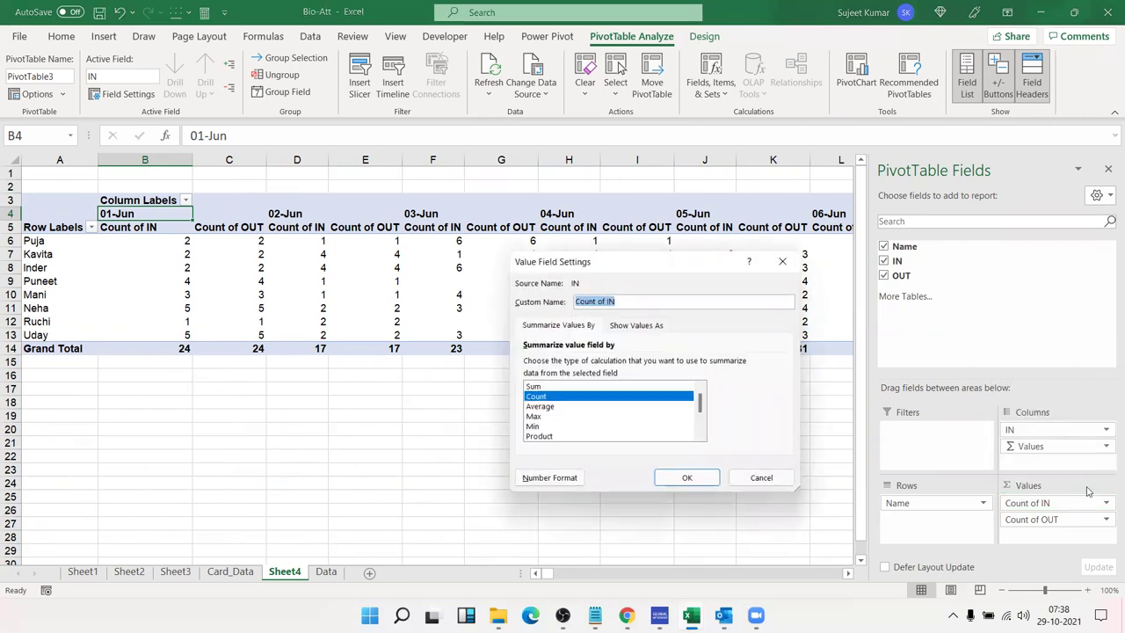
left_click(534, 426)
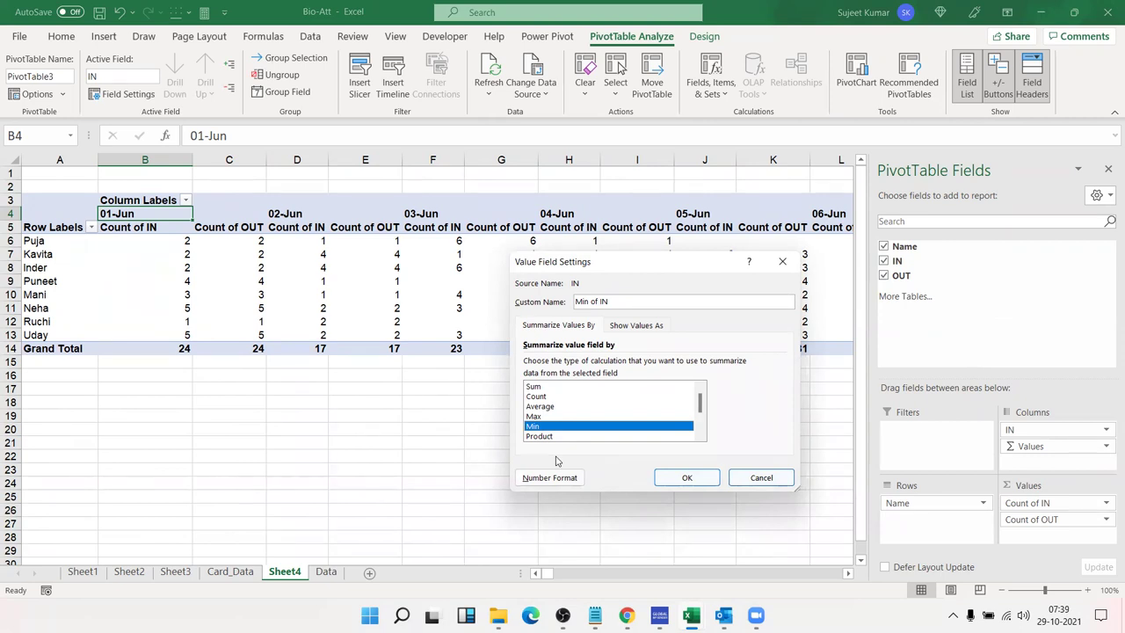
left_click(685, 480)
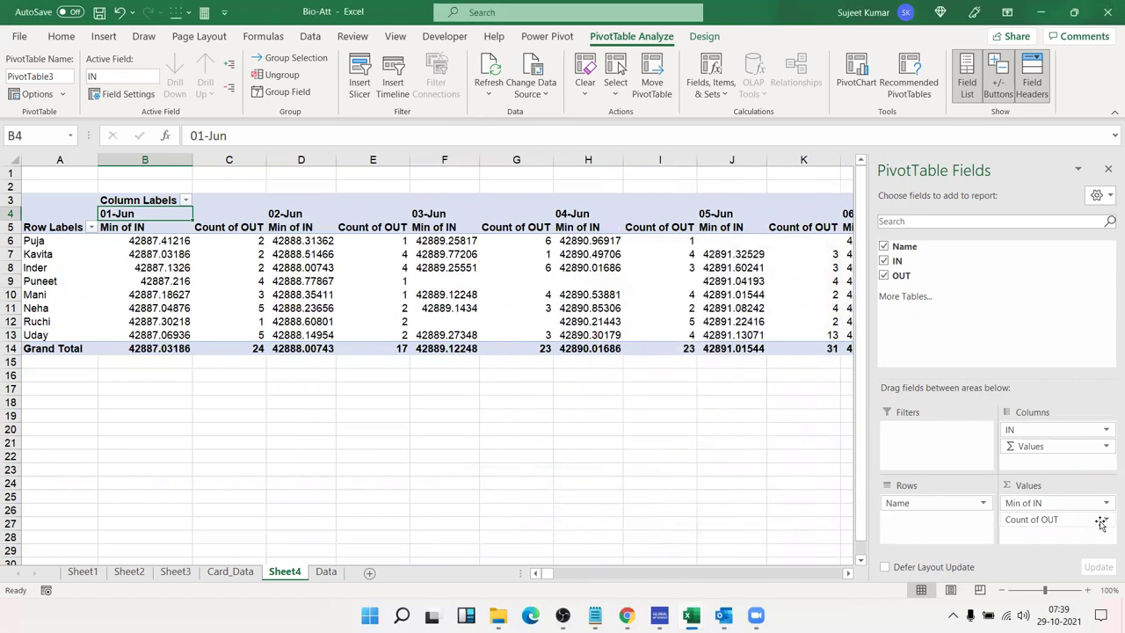
Summarise OUT by Max and close the PivotTable Fields pane
left_click(1055, 520)
left_click(1042, 502)
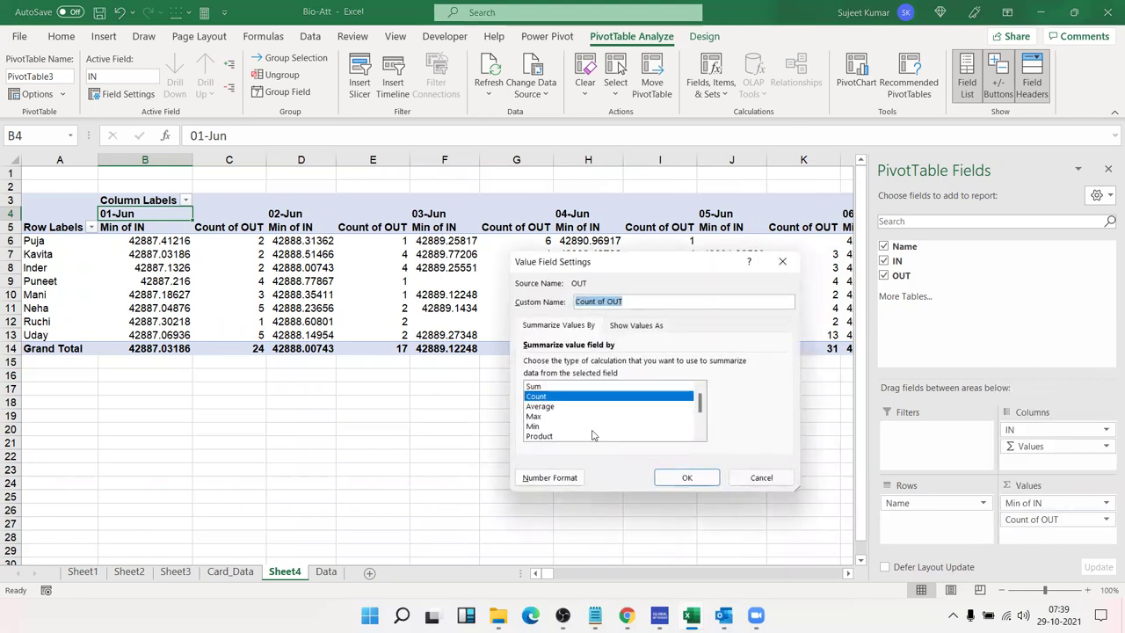
left_click(540, 417)
left_click(681, 479)
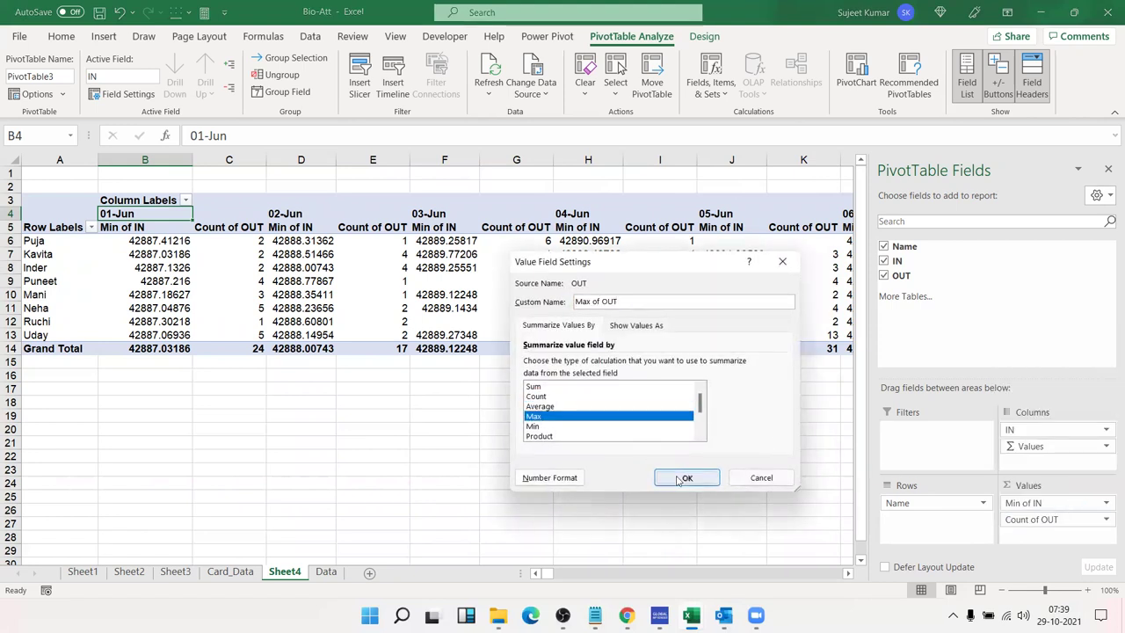
left_click(1107, 169)
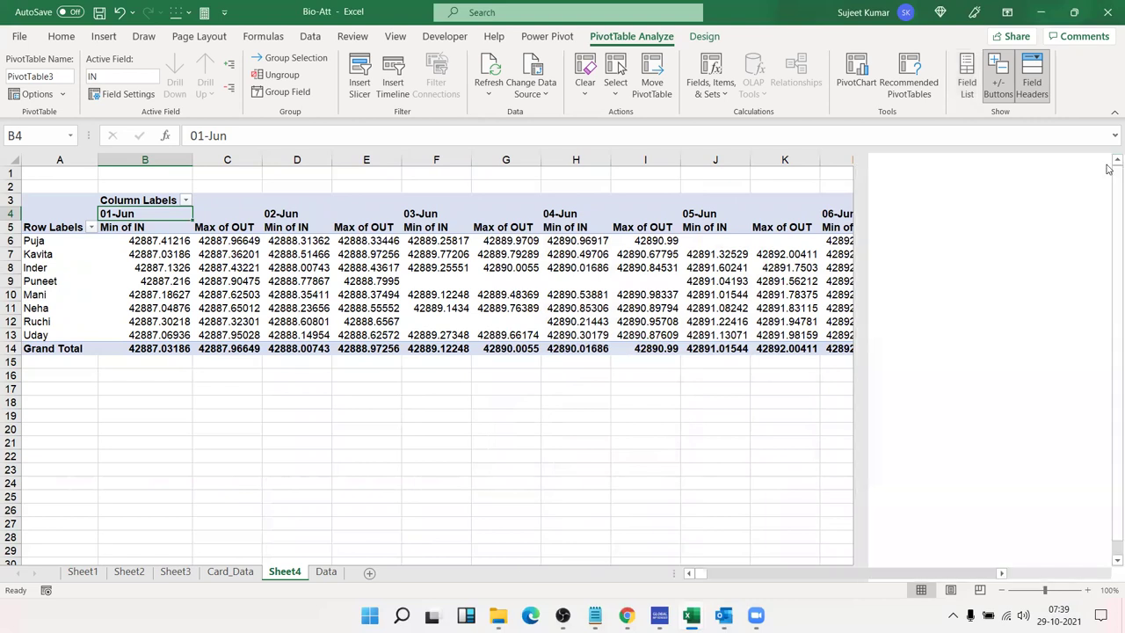
Format the pivot value cells from B6 across all dates and down through row 12 as 1:30 PM time
left_click(594, 268)
left_click(733, 318)
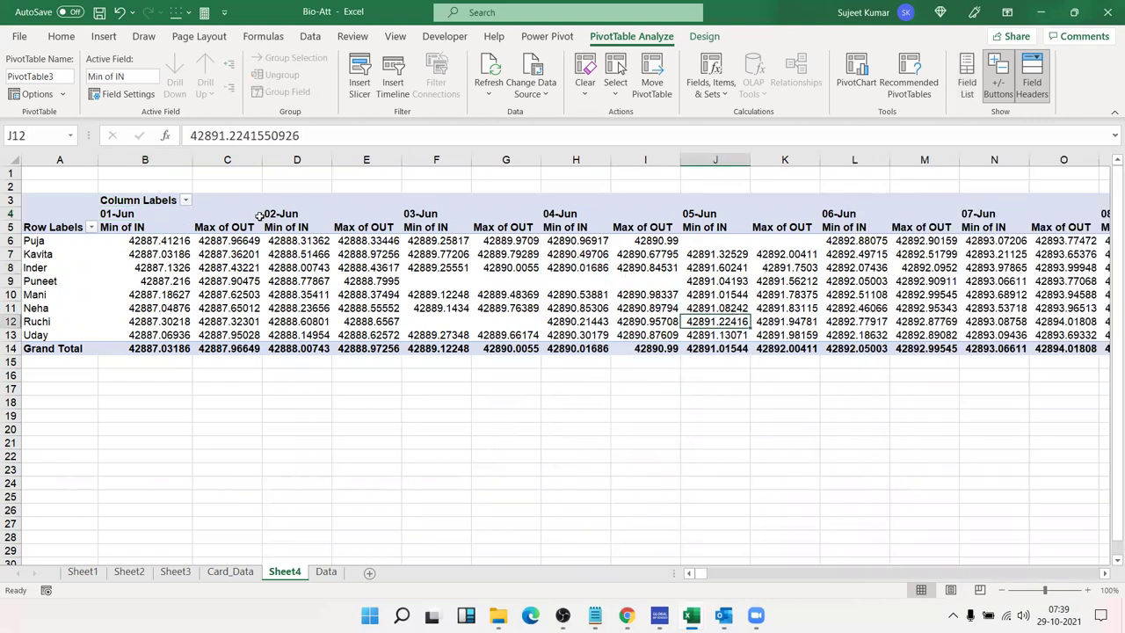
left_click(171, 245)
left_click_drag(171, 245, 1121, 251)
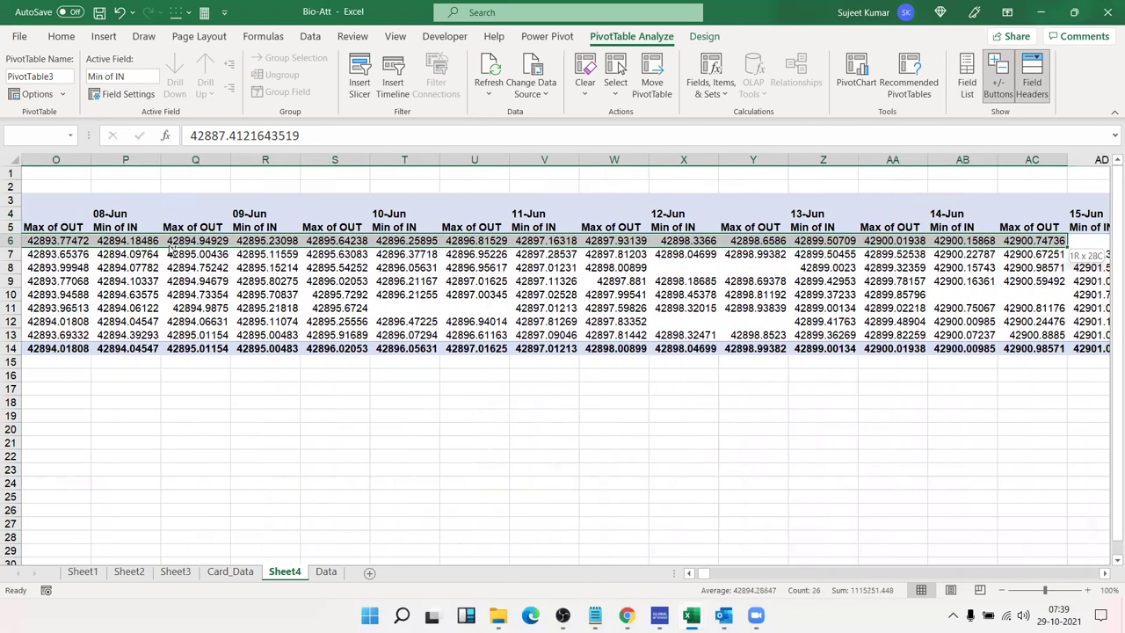
left_click_drag(171, 251, 168, 245)
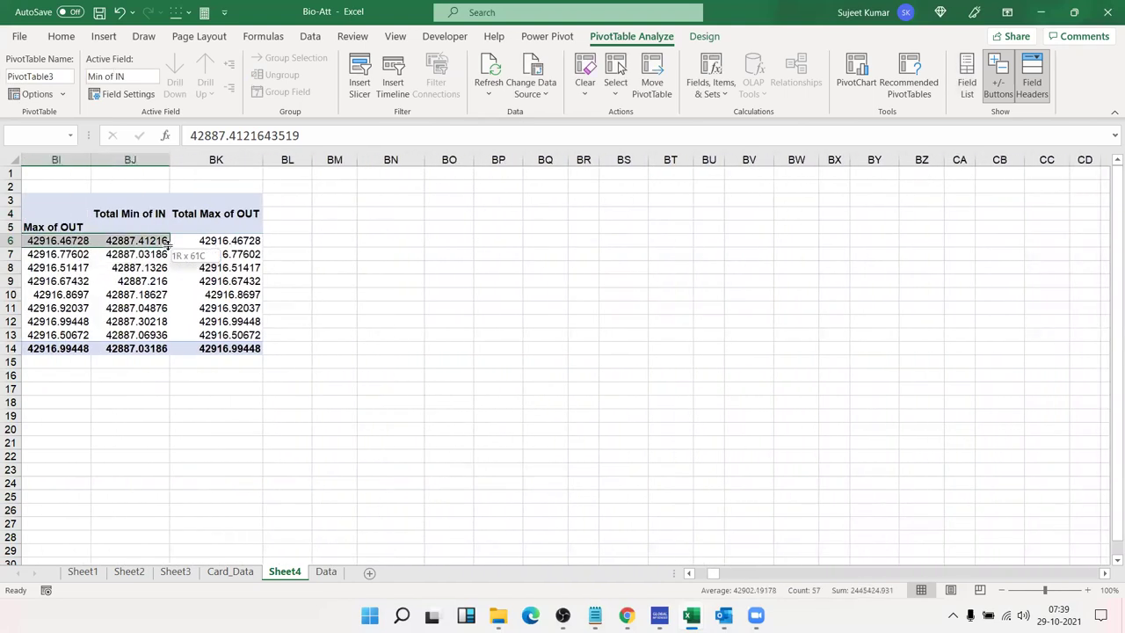
left_click_drag(168, 245, 168, 348)
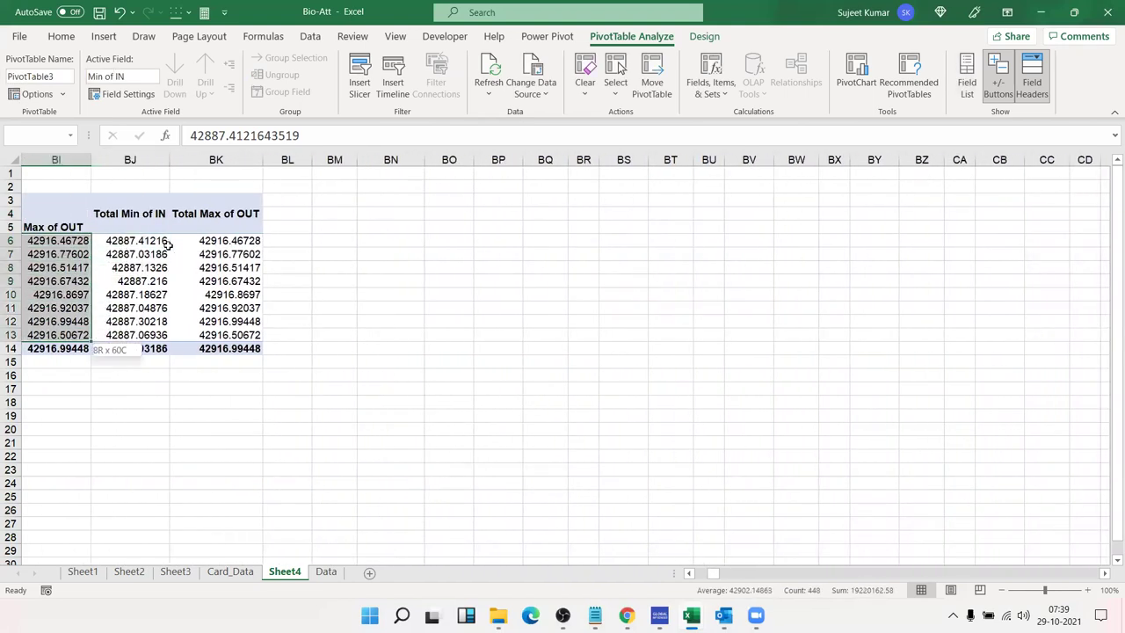
right_click(34, 282)
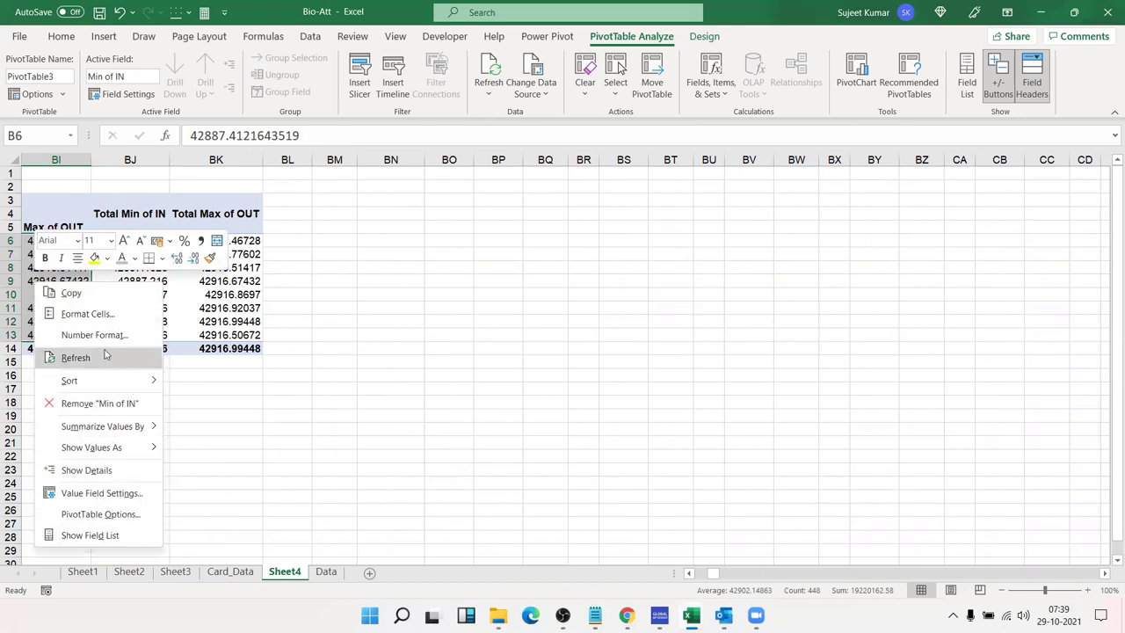
scroll(110, 321, "left", 2)
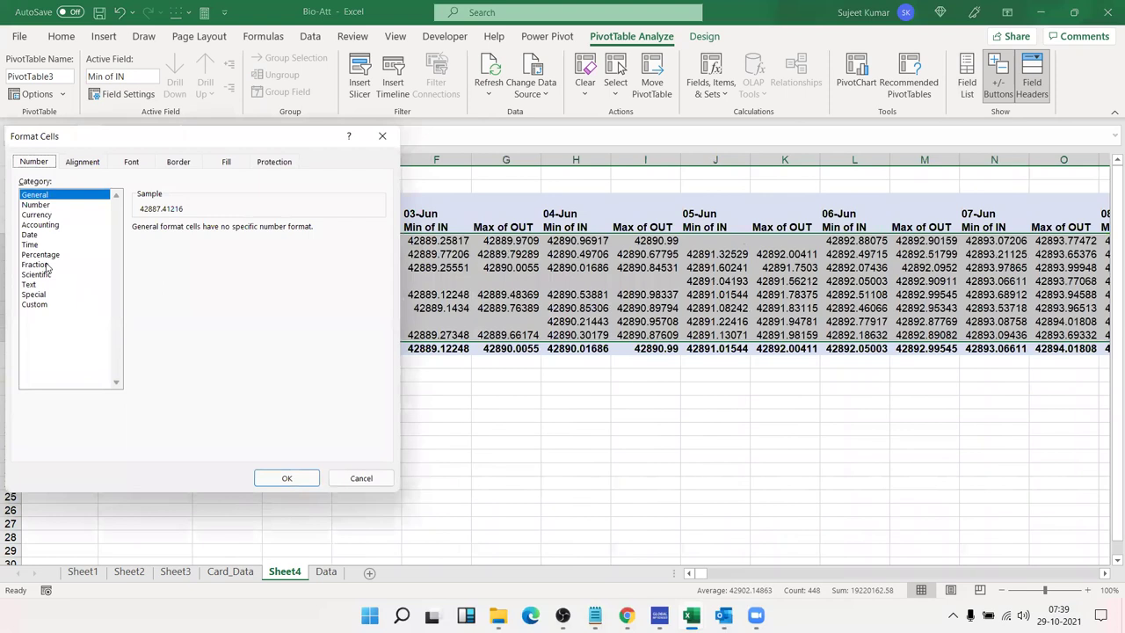
left_click(30, 244)
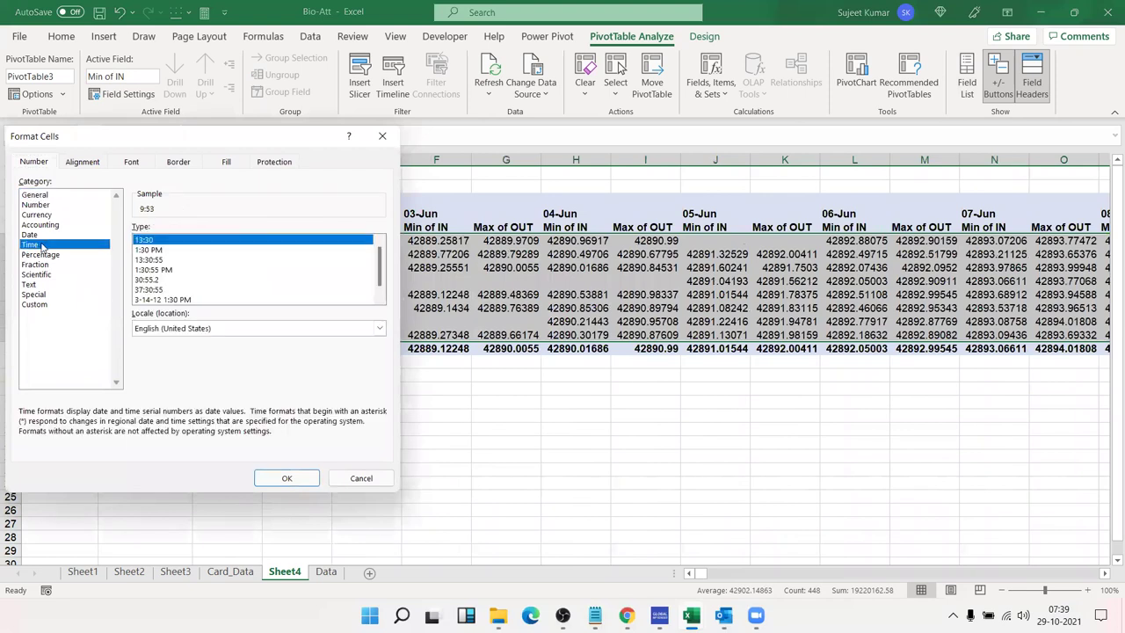
left_click(162, 251)
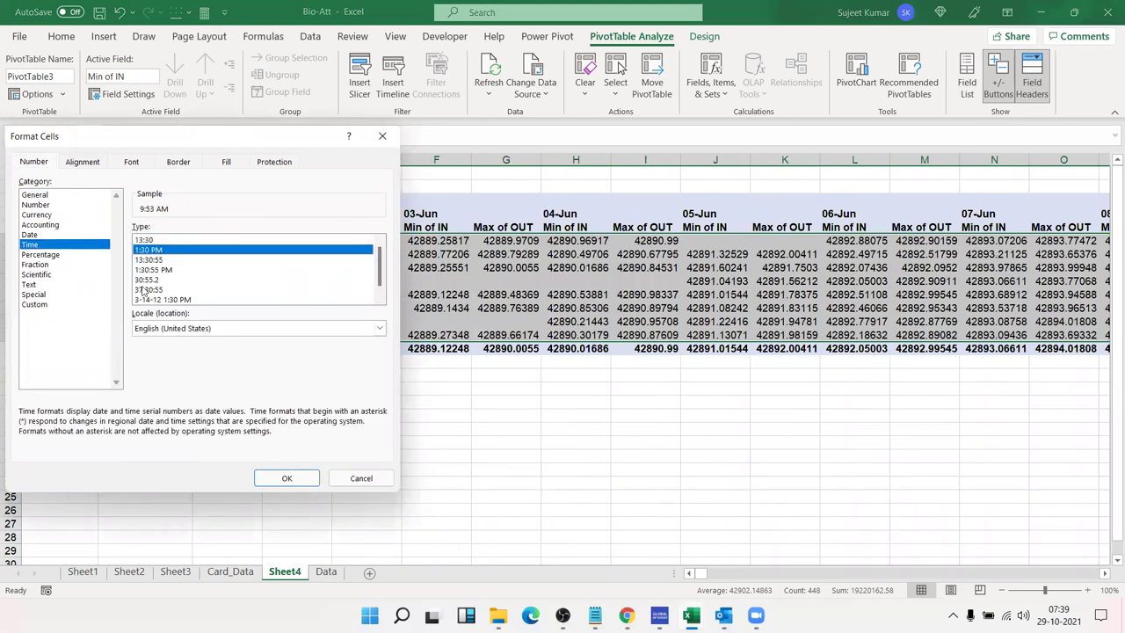
left_click(286, 477)
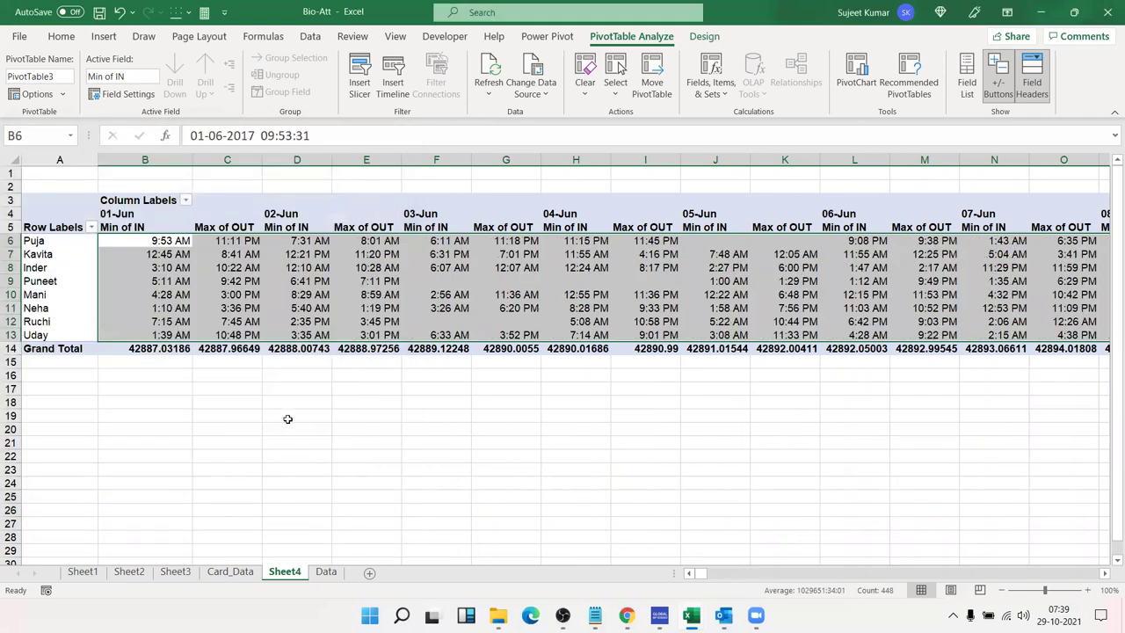
Rename the Min of IN header in B5 to IN, dismissing the duplicate-name warning
left_click(258, 292)
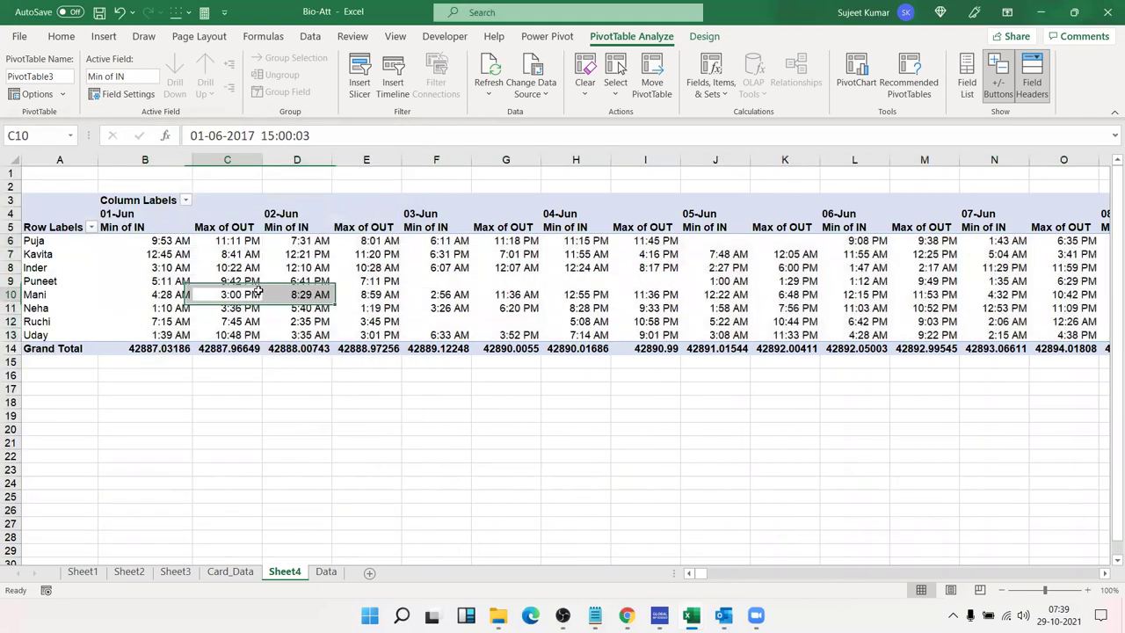
left_click(119, 226)
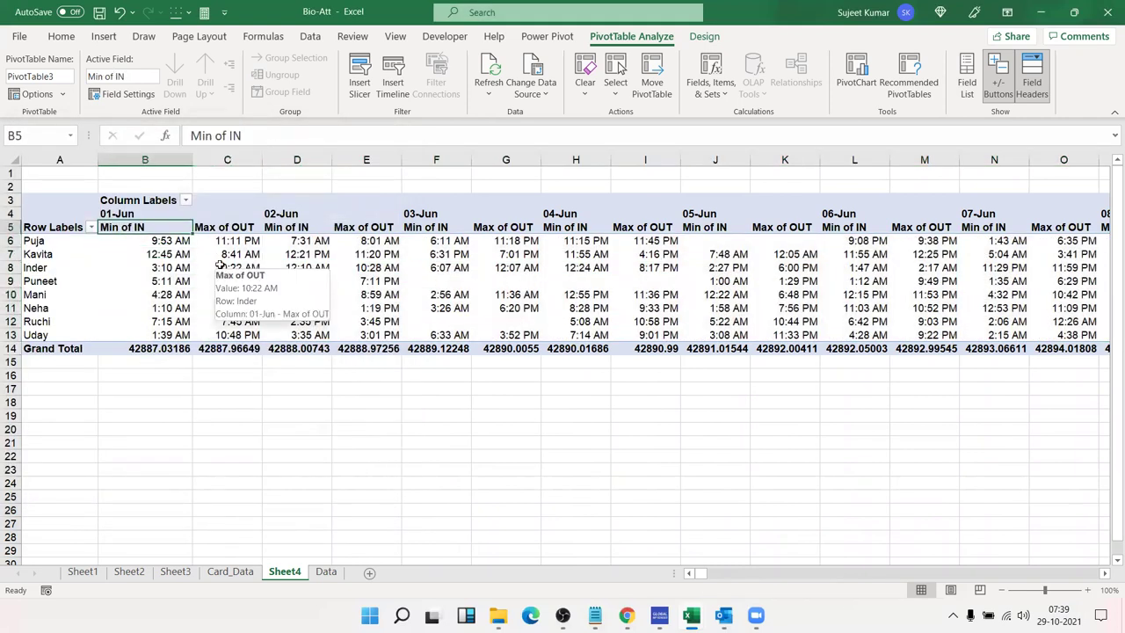
type("IN")
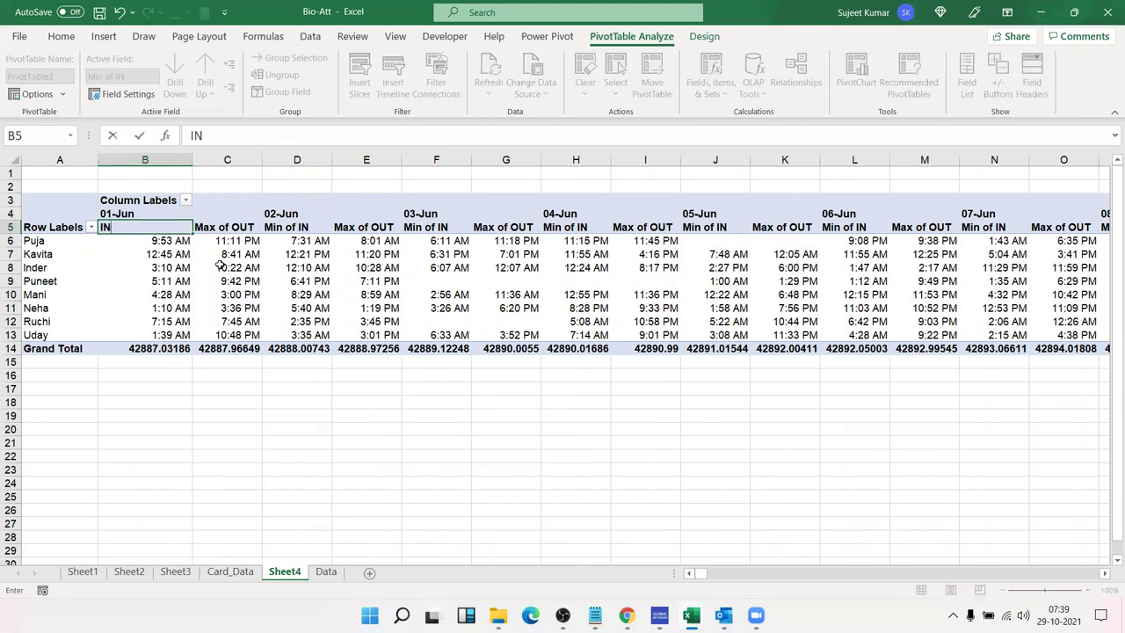
key("Return")
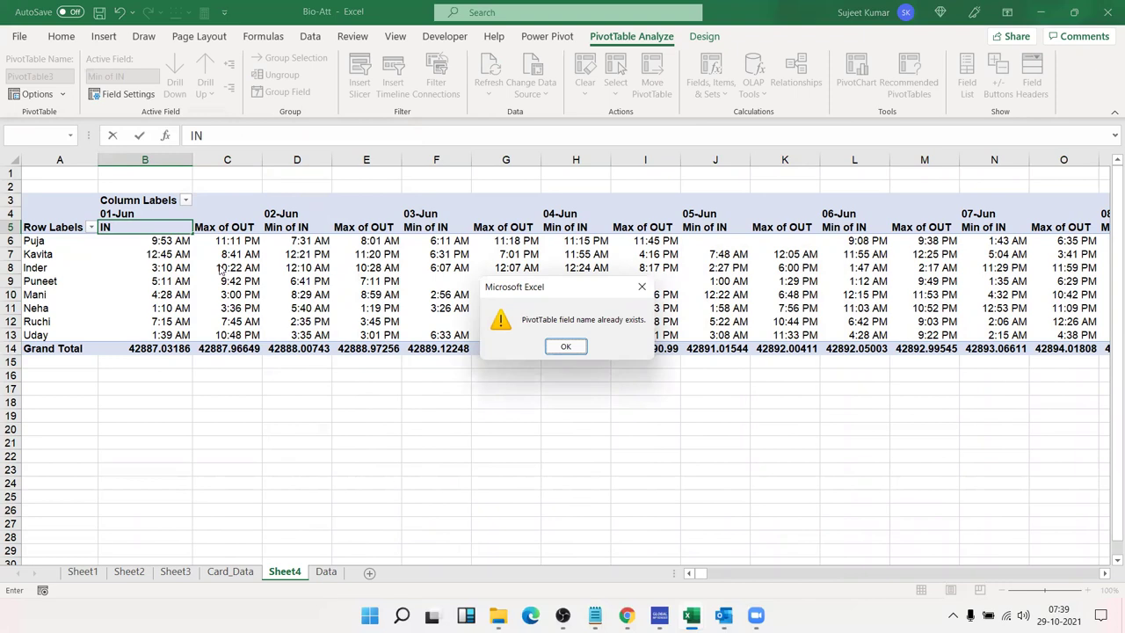
key("Return")
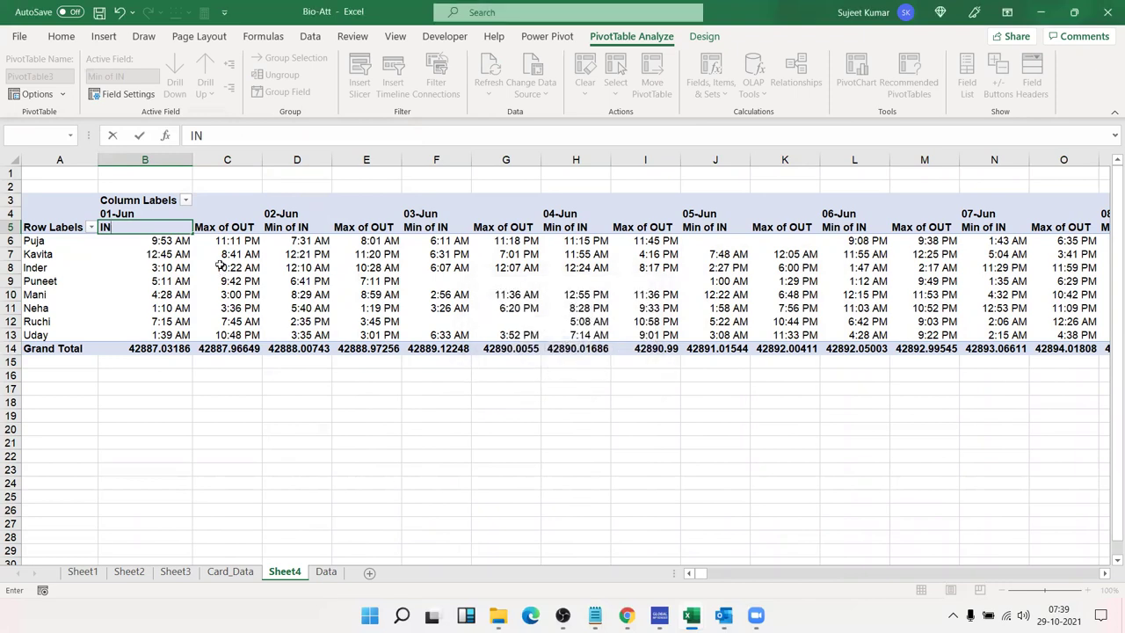
key("Return")
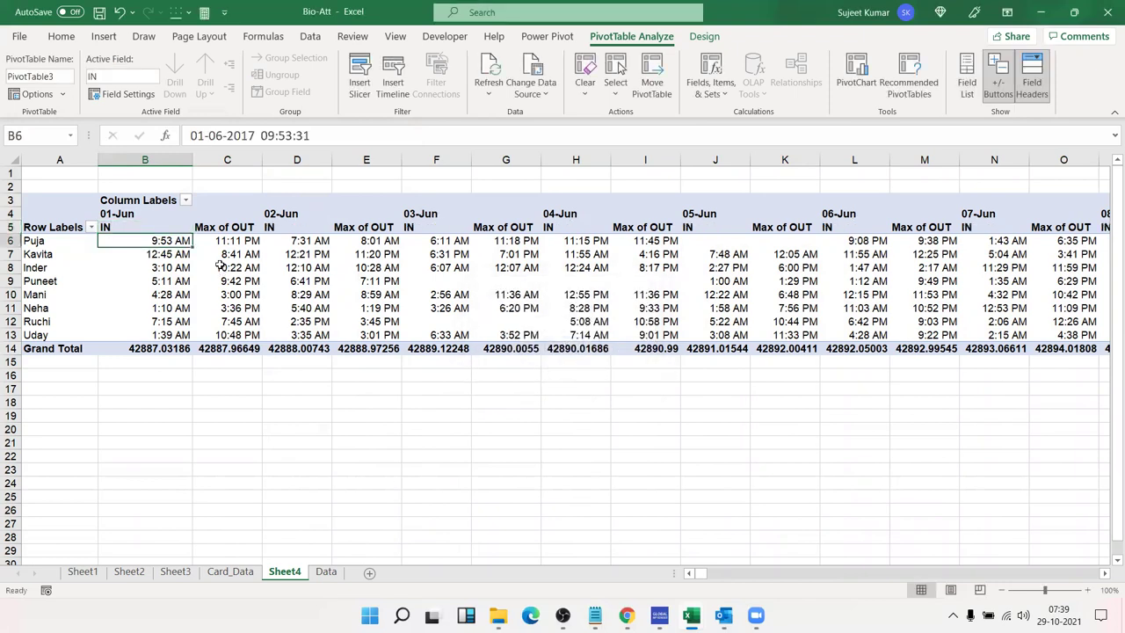
Rename the Max of OUT header in C5 to Out, dismissing the duplicate-name warning
left_click(215, 227)
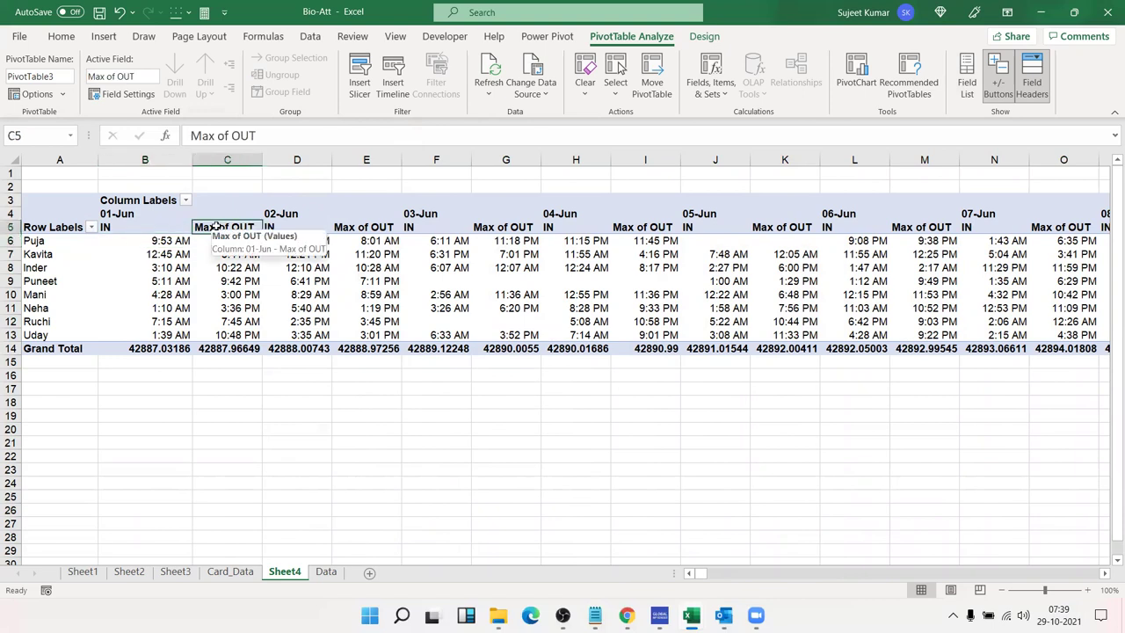
type("Out")
key("Return")
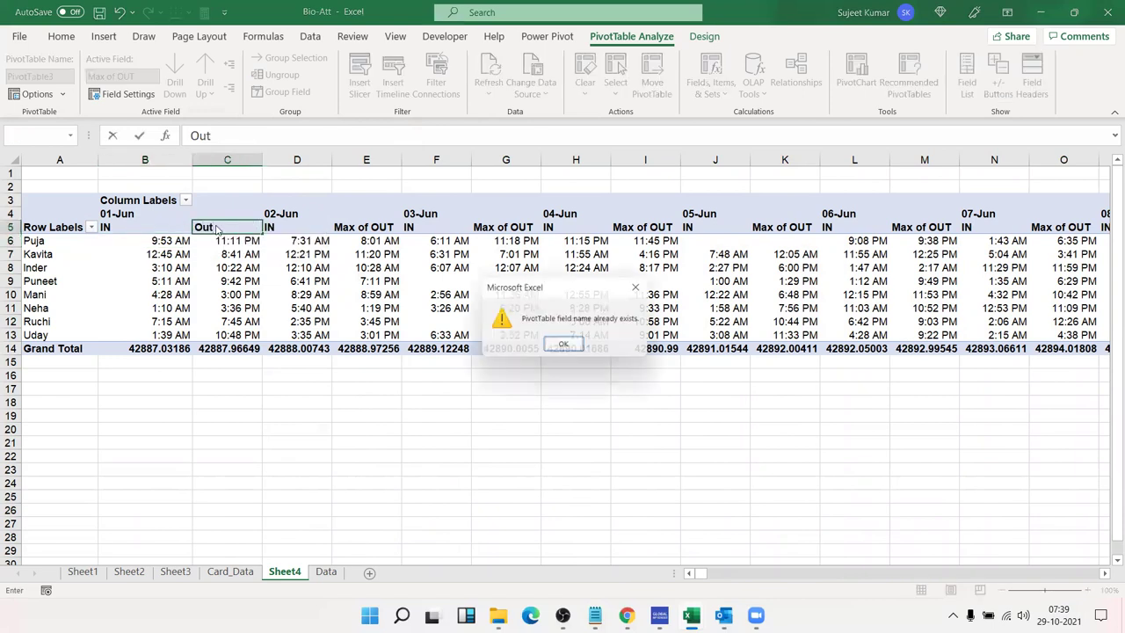
key("Return")
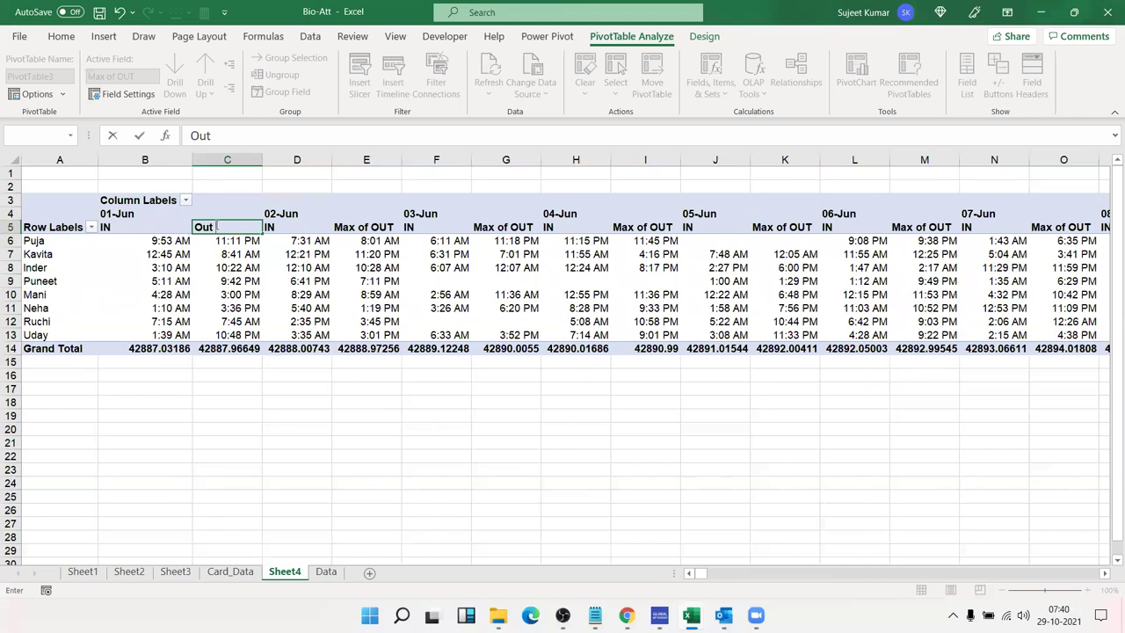
key("Return")
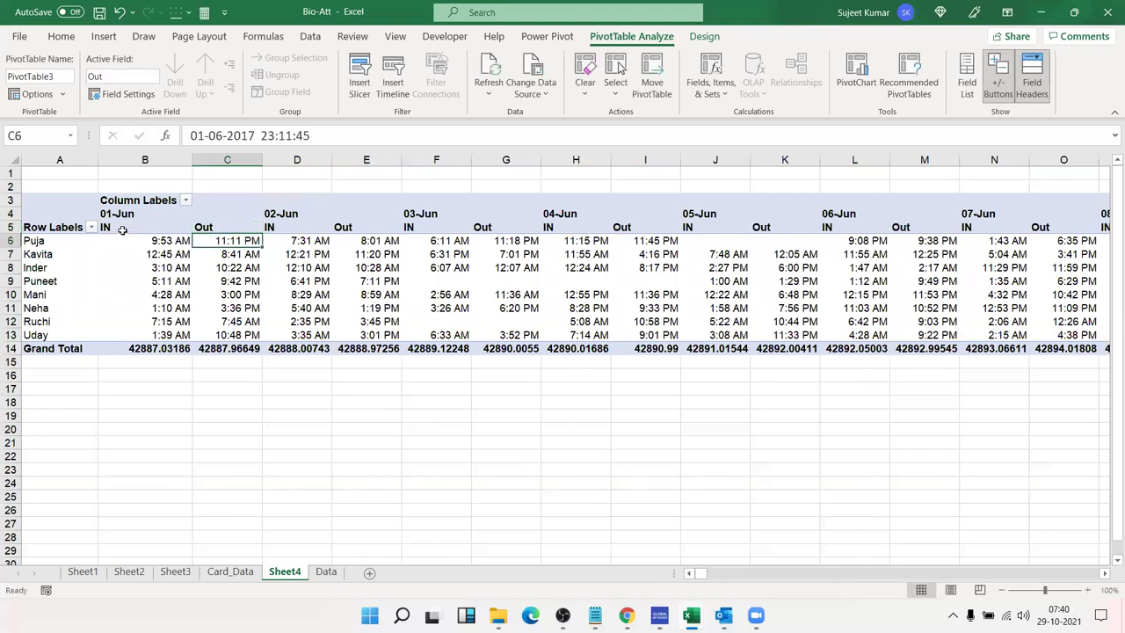
In PivotTable Options, merge and centre cells with labels and show A for empty cells
right_click(174, 268)
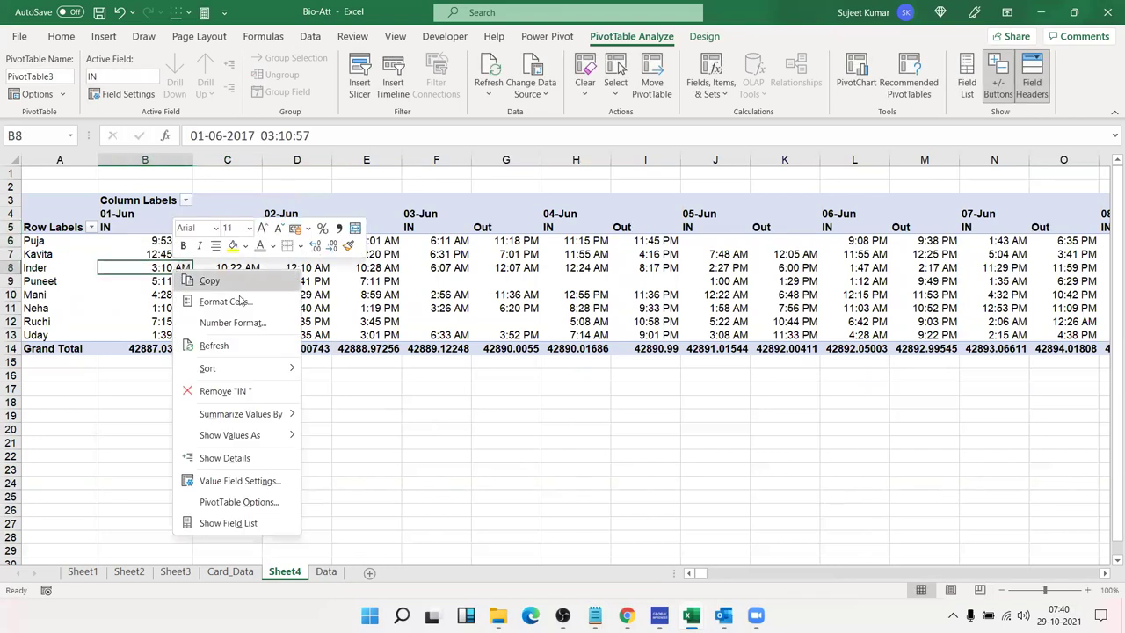
left_click(233, 501)
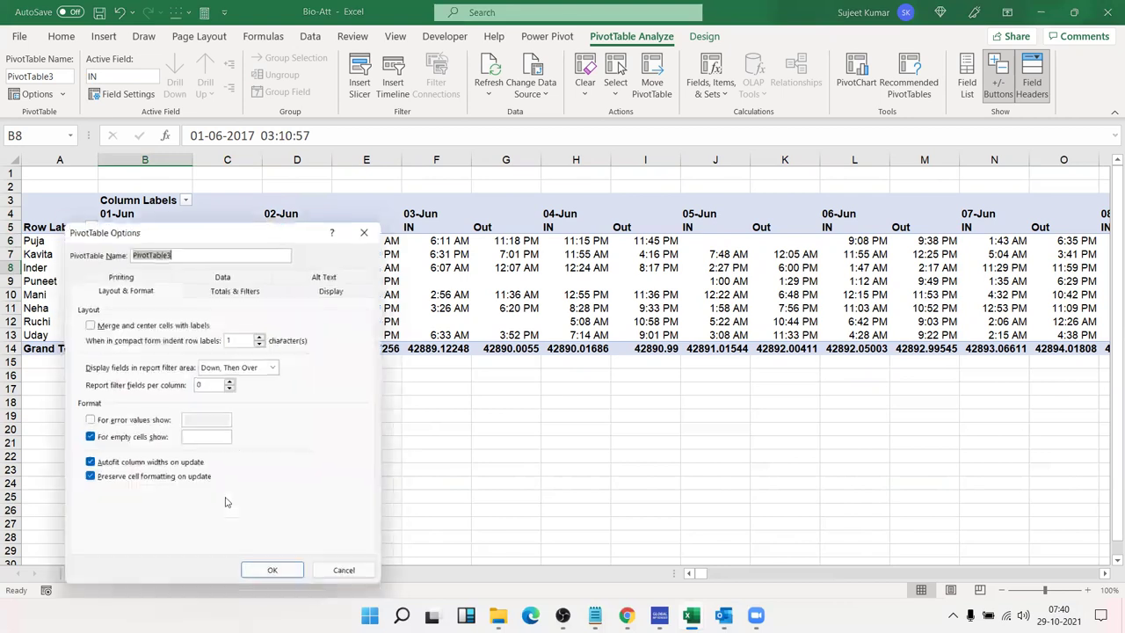
left_click(124, 324)
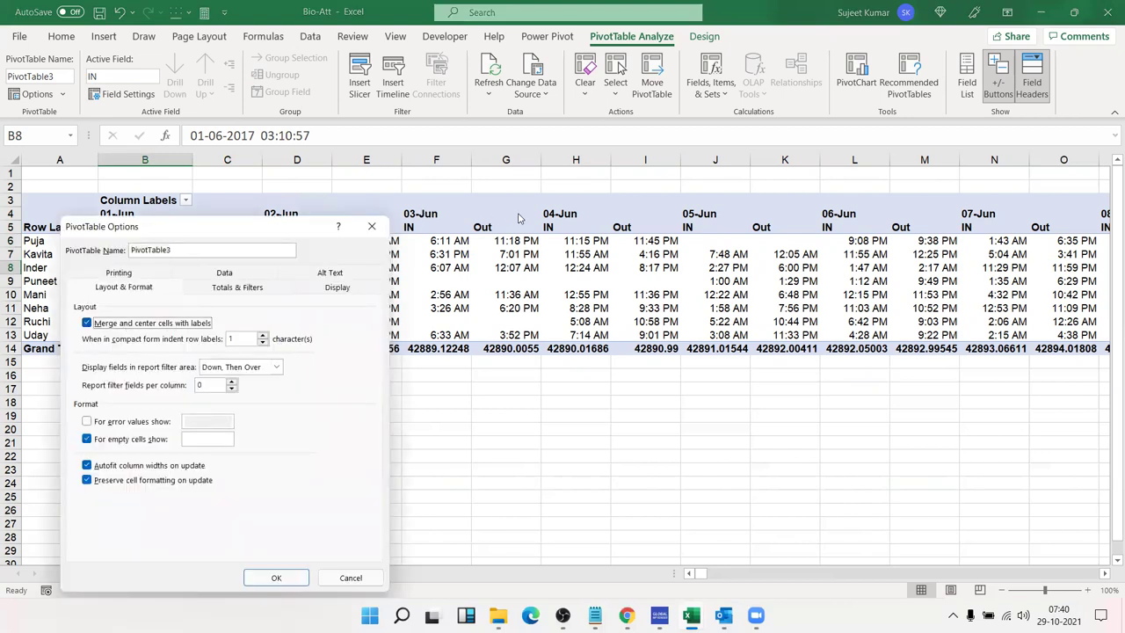
left_click(201, 440)
type("A")
left_click(300, 580)
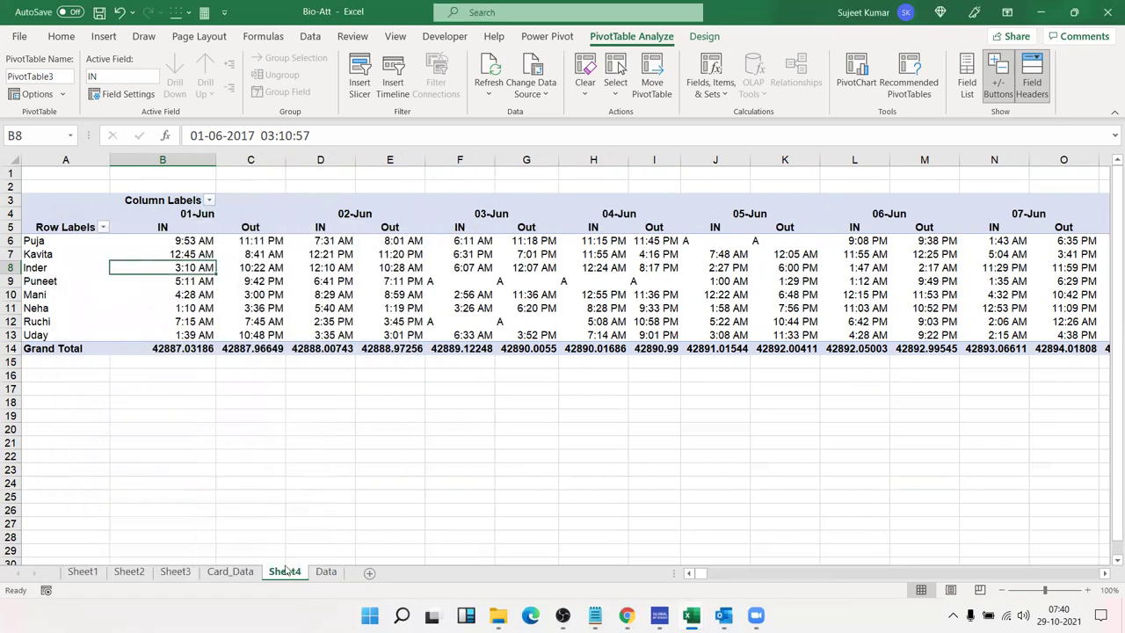
Rename the Row Labels header to Name and the Column Labels header to Date
left_click(61, 234)
type("Name")
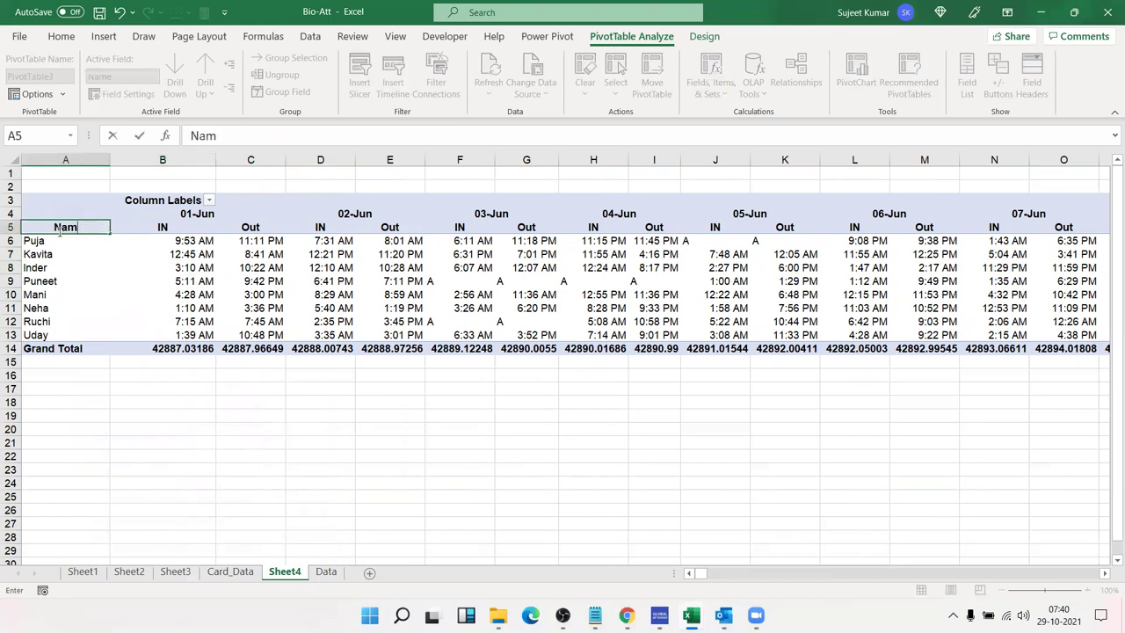
key("Return")
key("Down")
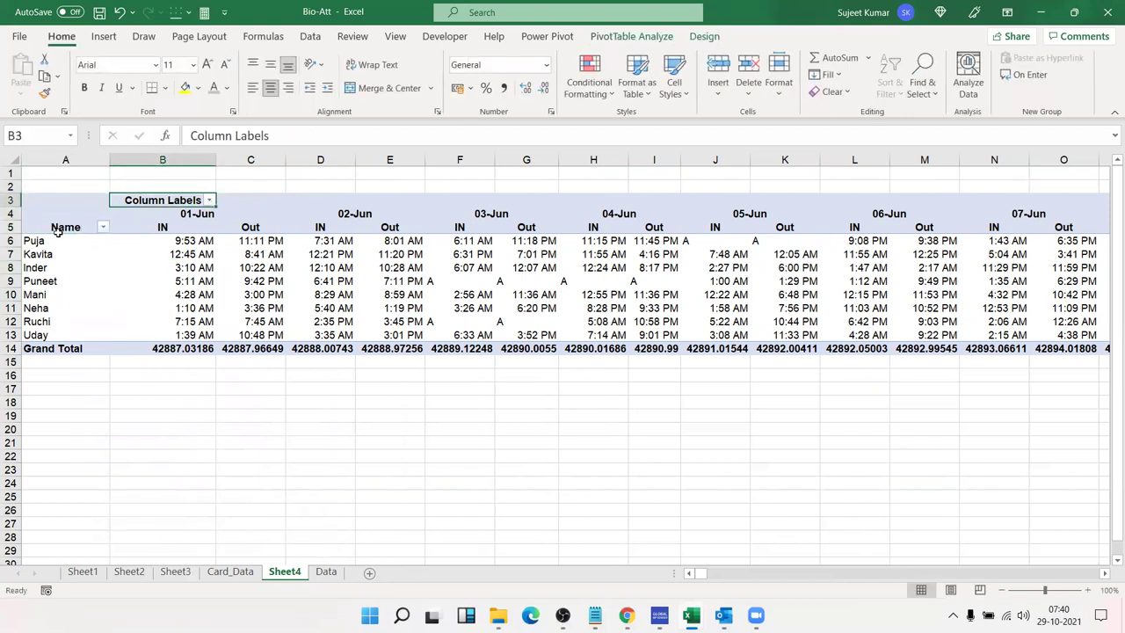
type("Date")
key("Return")
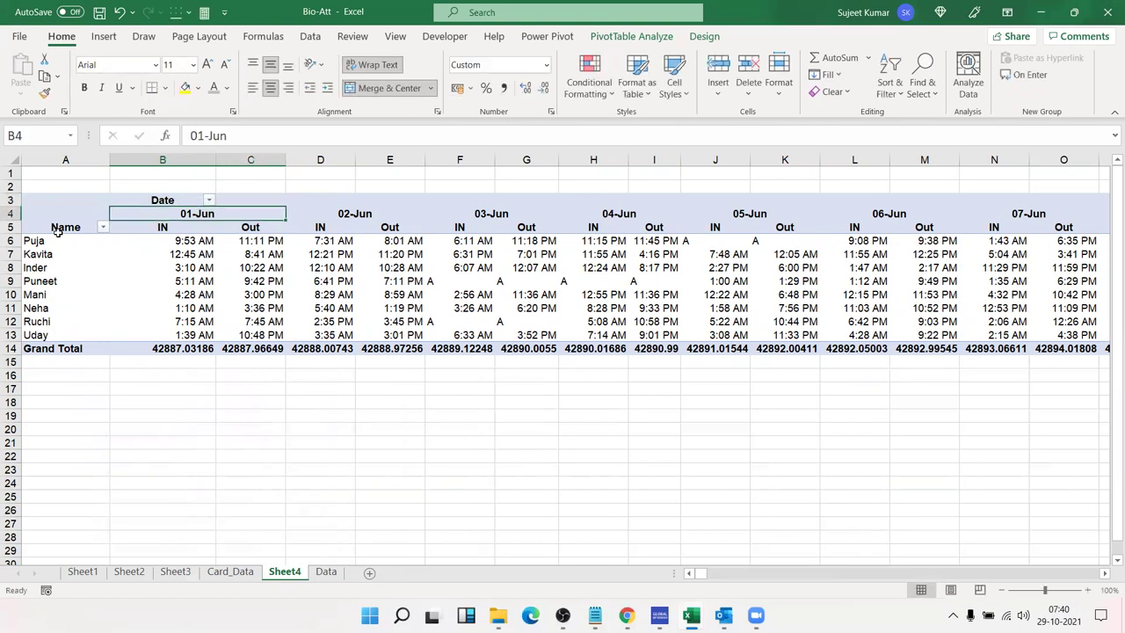
key("Right")
key("Right")
key("Right")
key("Right")
key("Right")
key("Right")
key("Right")
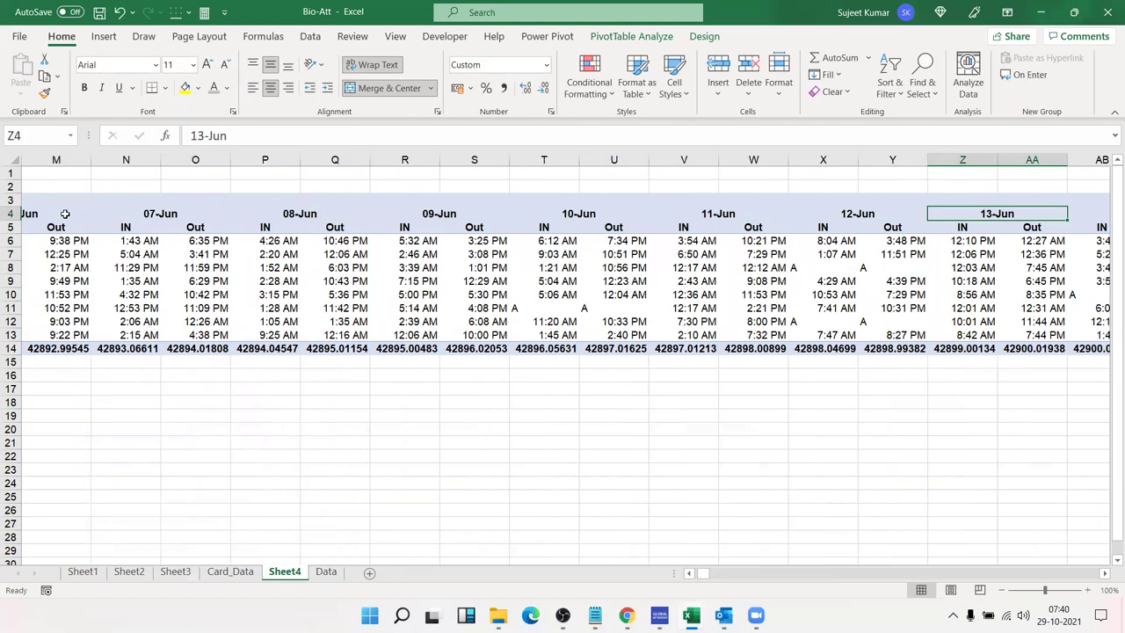
Turn off custom-list sorting in PivotTable Options, leaving autofit column widths on
right_click(338, 295)
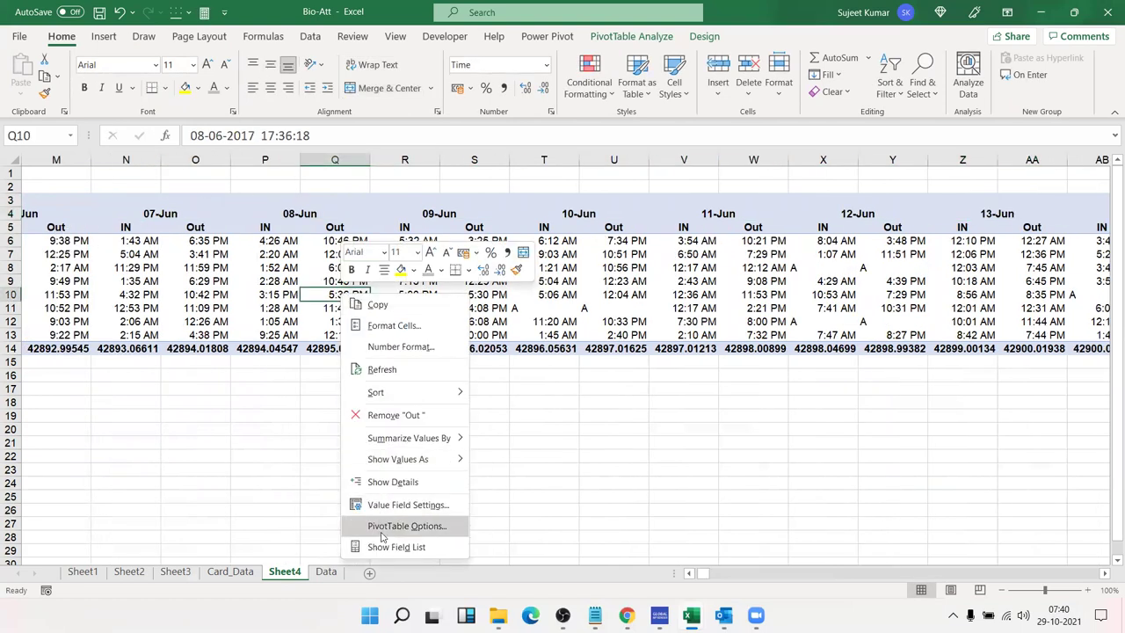
left_click(359, 534)
left_click(243, 466)
left_click(243, 468)
left_click(243, 468)
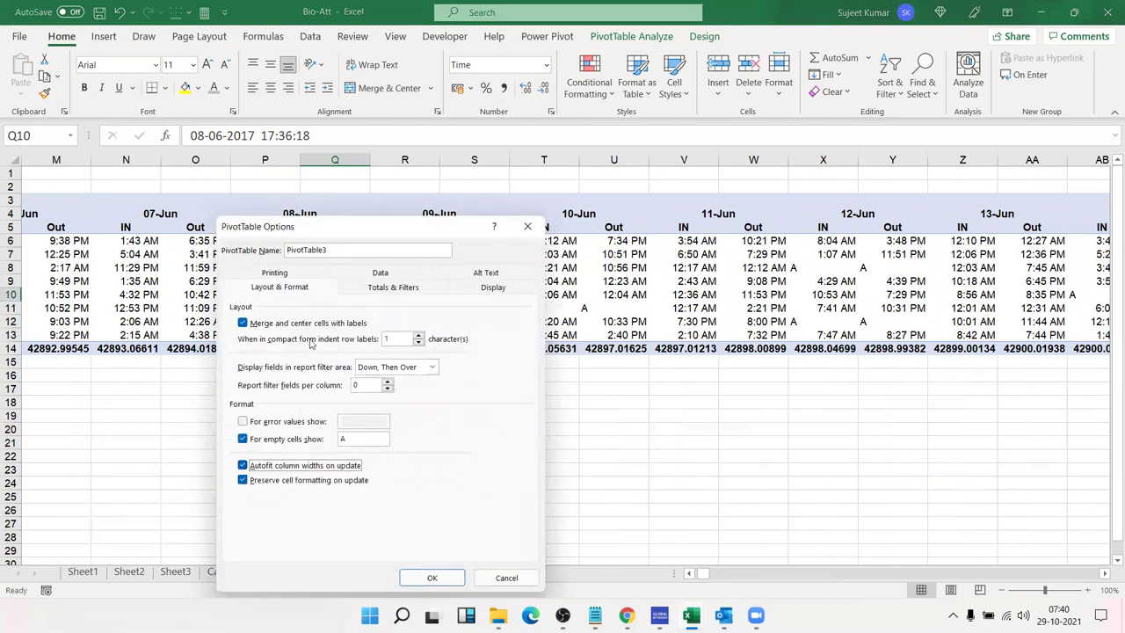
left_click(393, 289)
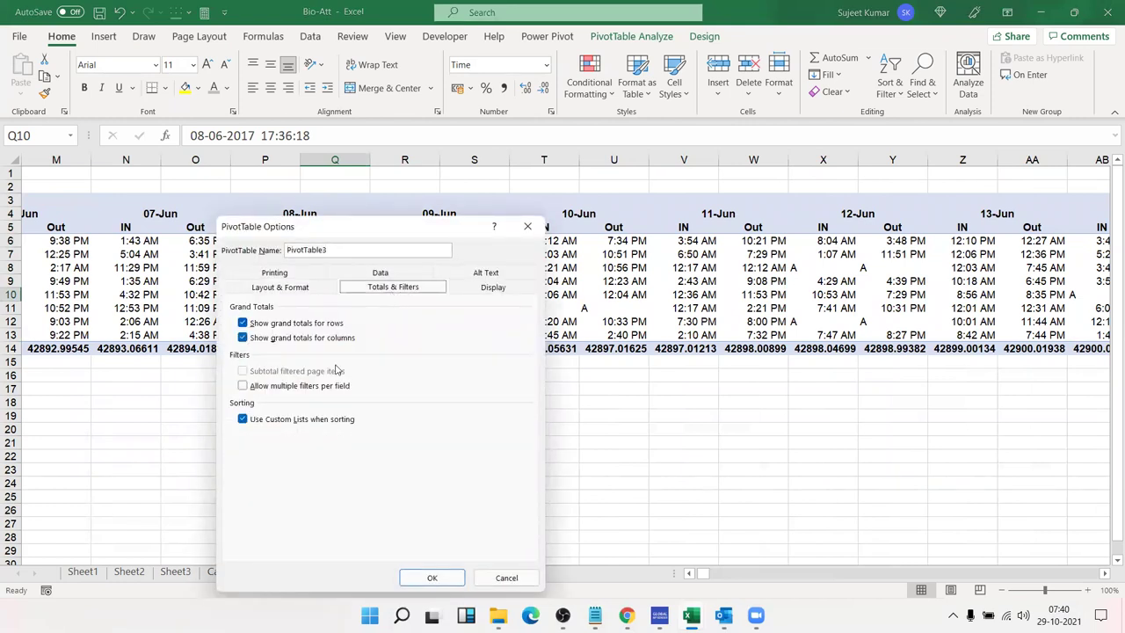
left_click(242, 420)
left_click(432, 577)
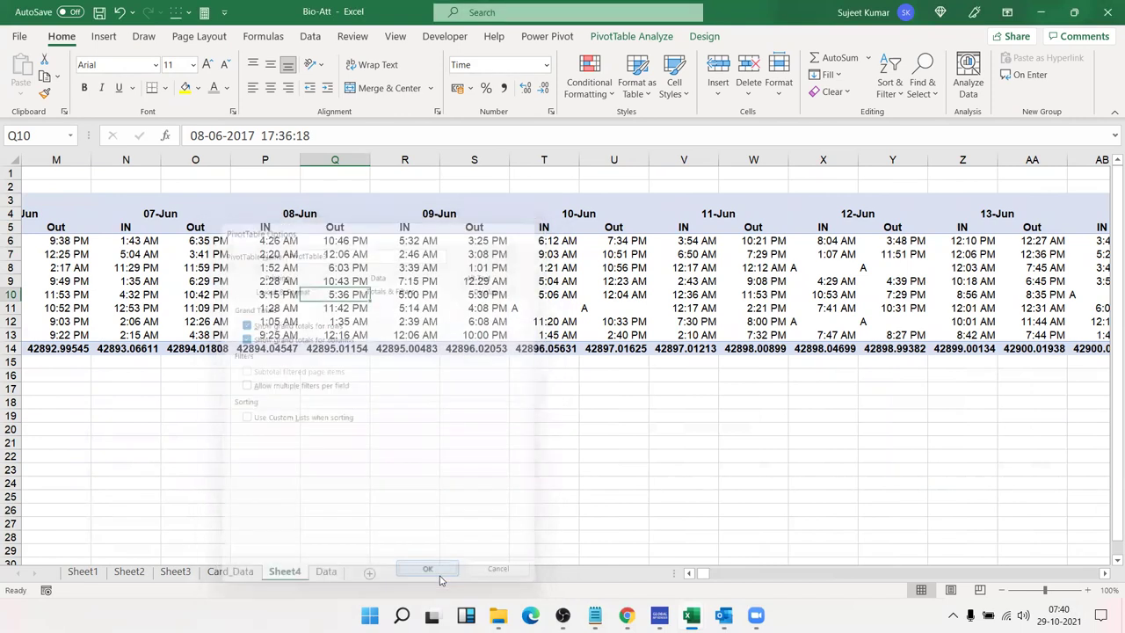
Hide the pivot's grand totals for both rows and columns
right_click(364, 311)
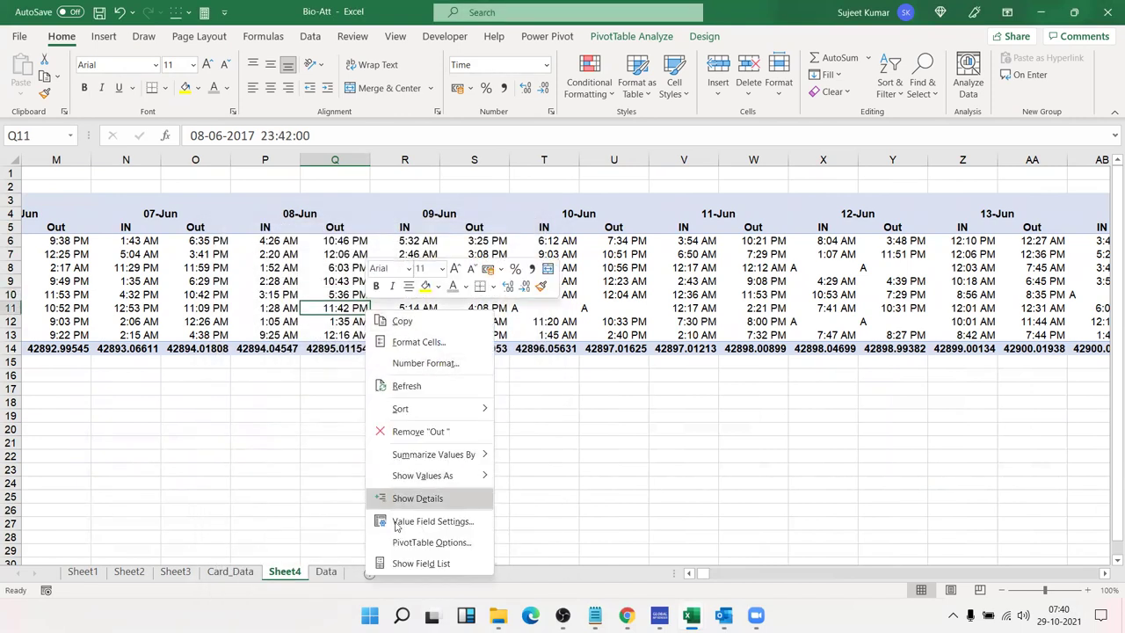
left_click(401, 546)
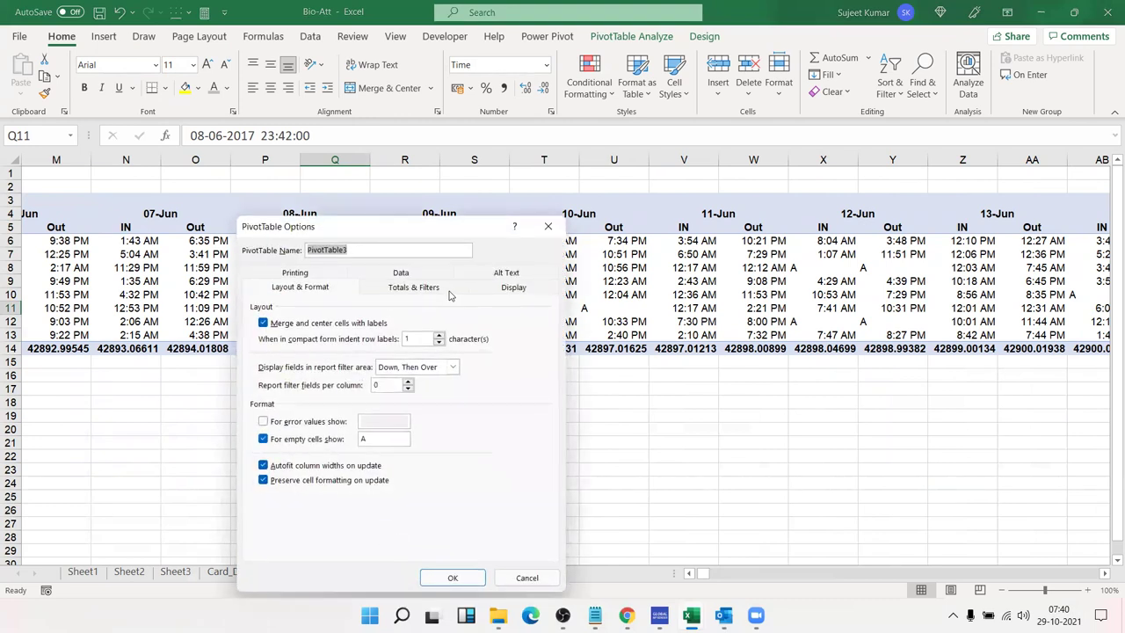
left_click(434, 294)
left_click(341, 324)
left_click(341, 337)
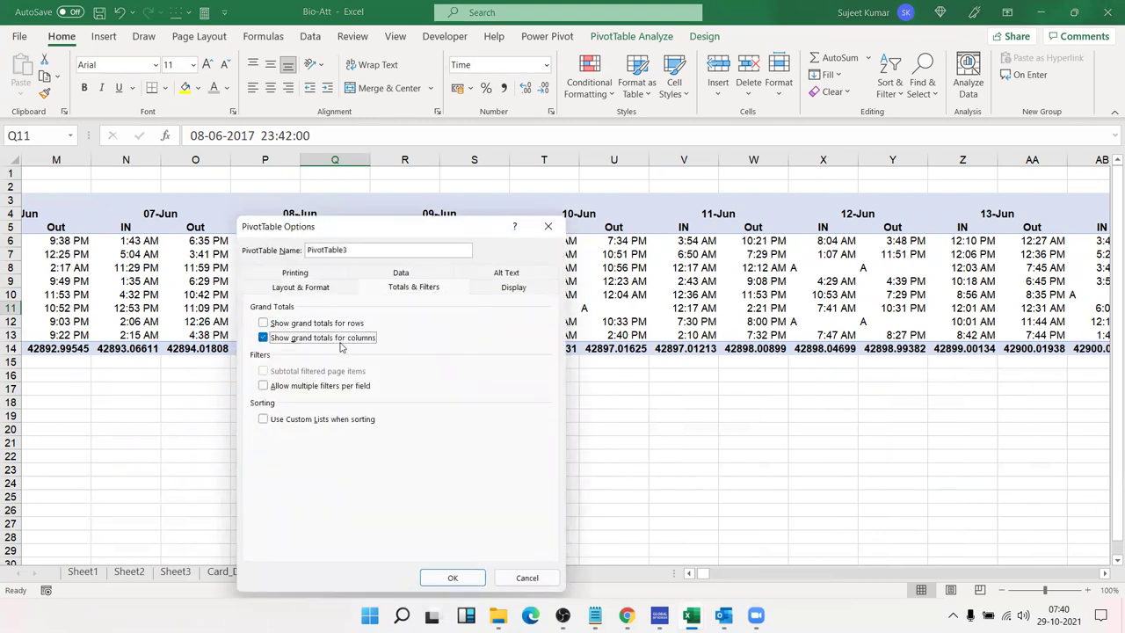
left_click(436, 581)
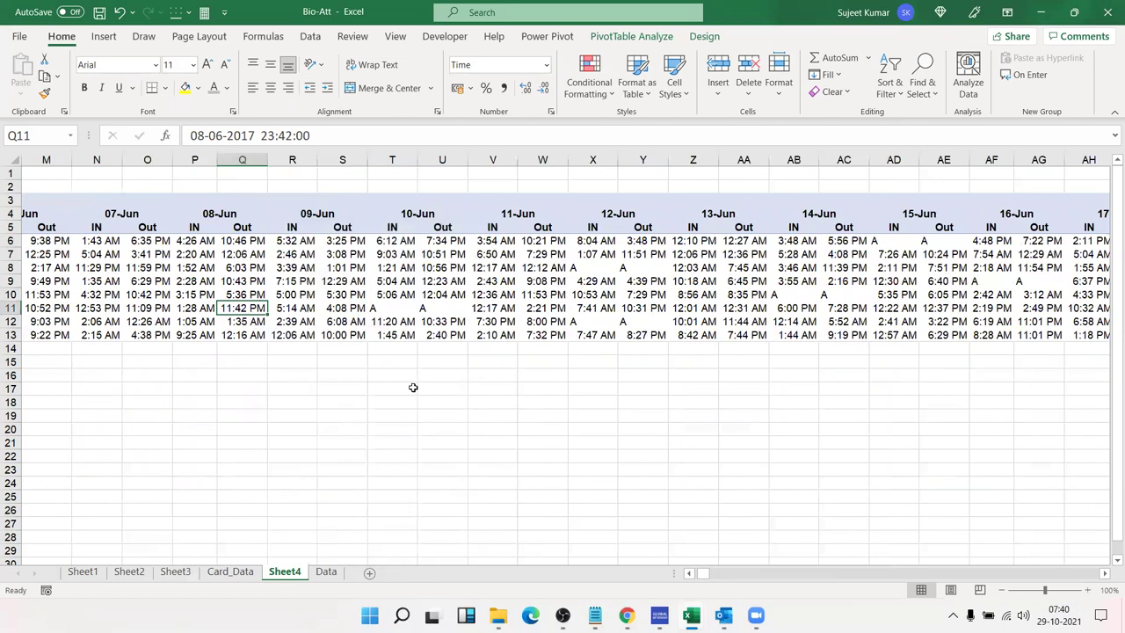
Select cells U13 and W17, then columns W and X, then cell W13
left_click(422, 335)
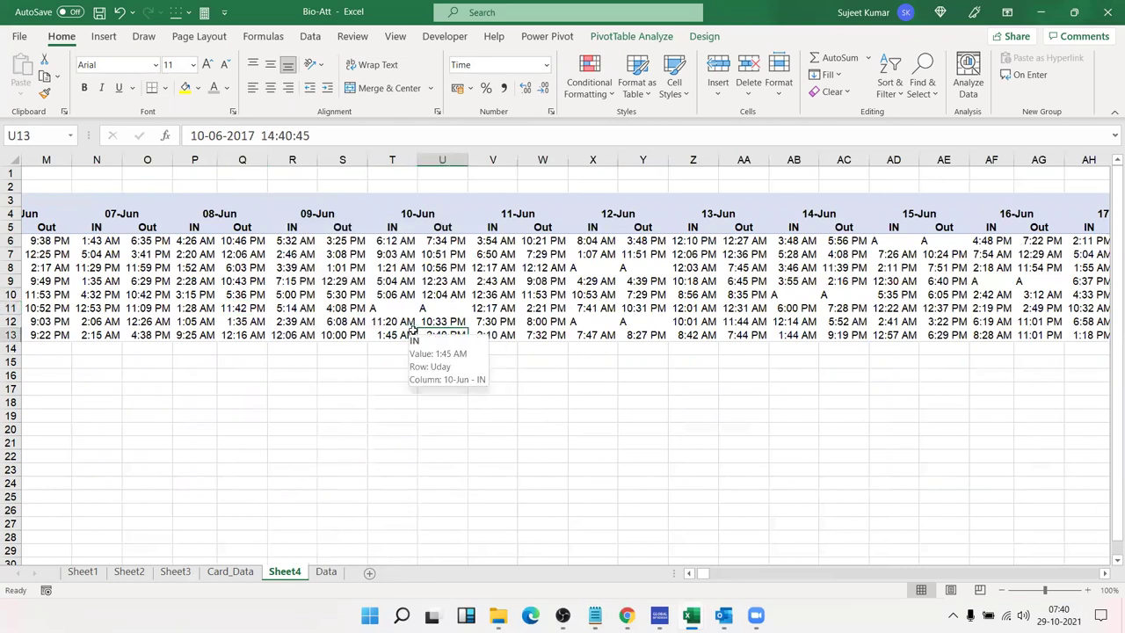
mouse_move(722, 615)
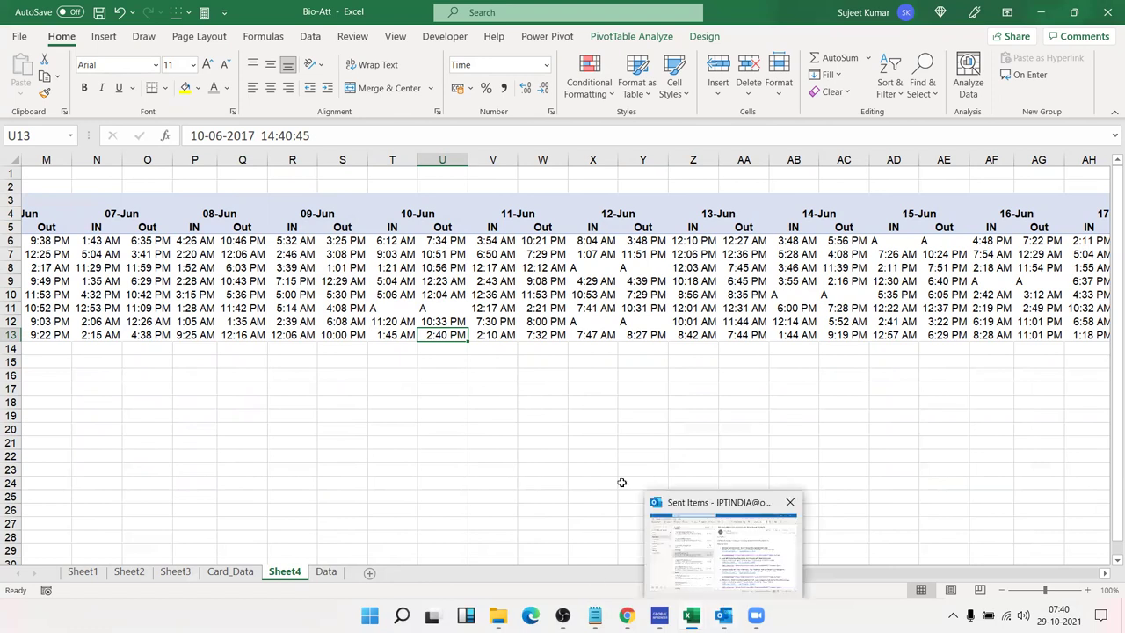
left_click(533, 388)
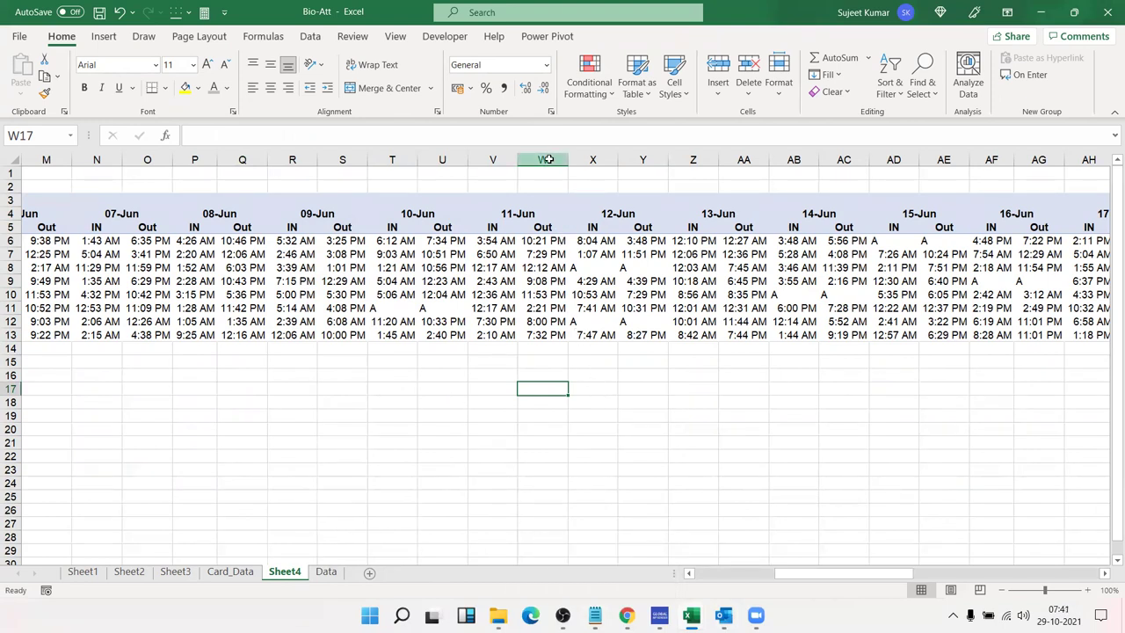
left_click_drag(545, 161, 581, 159)
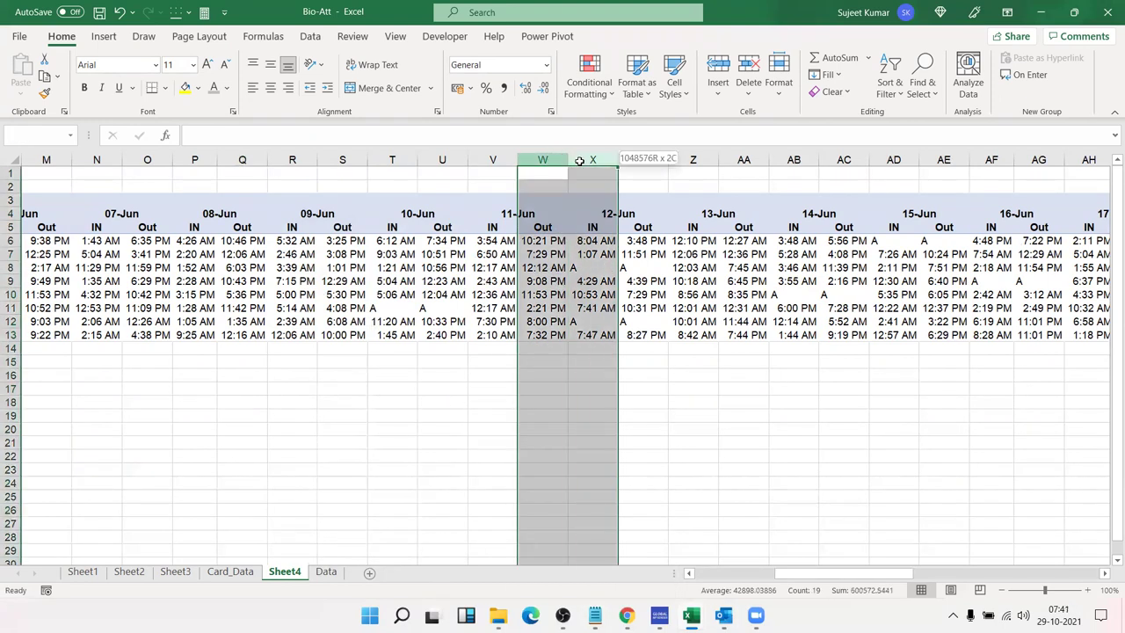
left_click(545, 335)
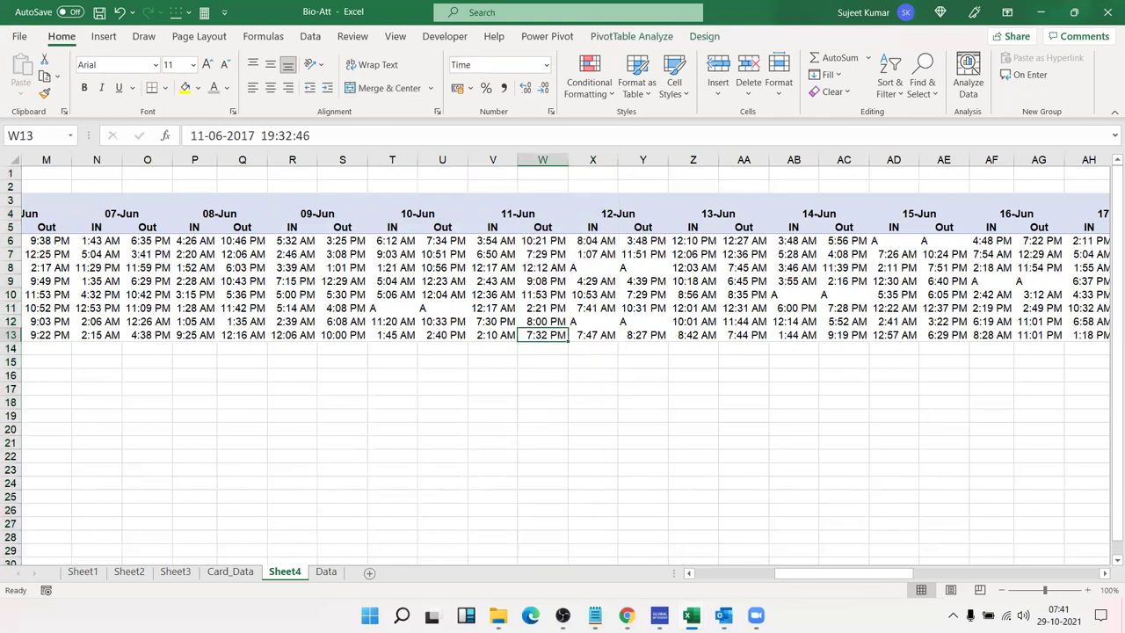